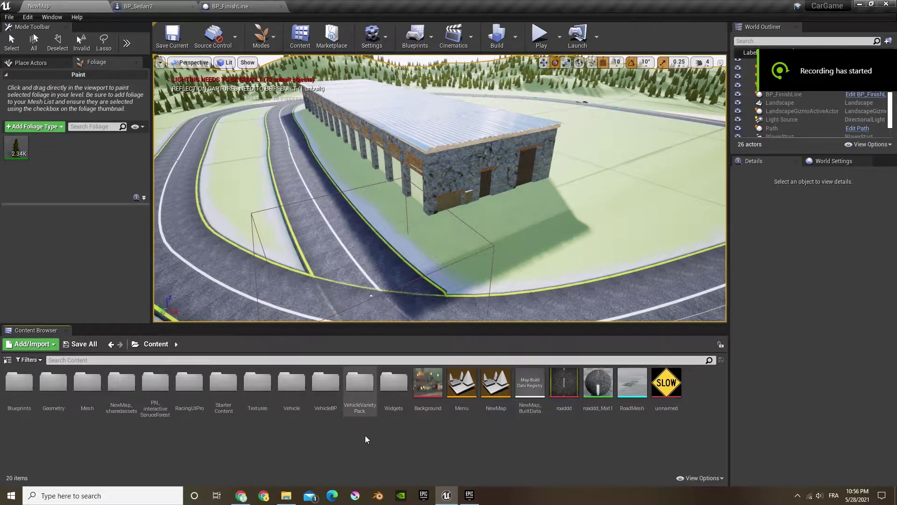
Create a new folder named Maps in the Content folder.
{"action": "right_click", "coordinate": [318, 437]}
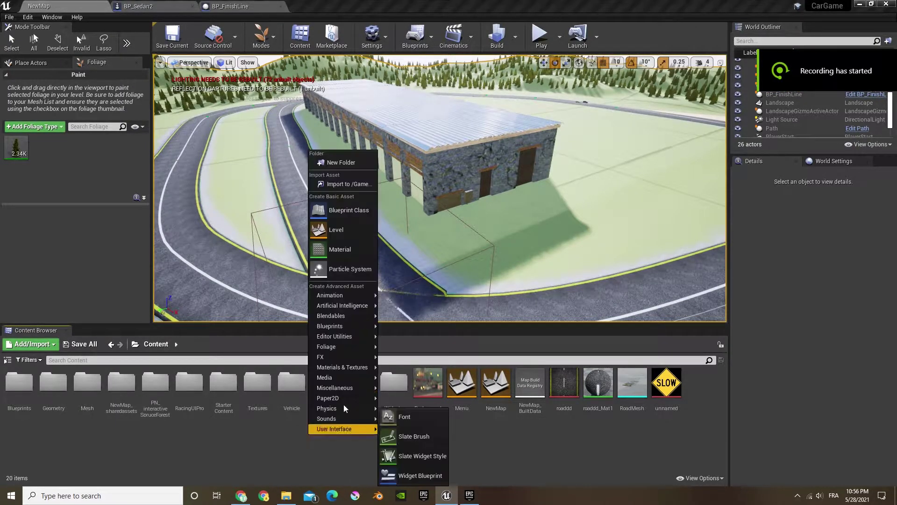
{"action": "left_click", "coordinate": [349, 164]}
{"action": "type", "text": "Map"}
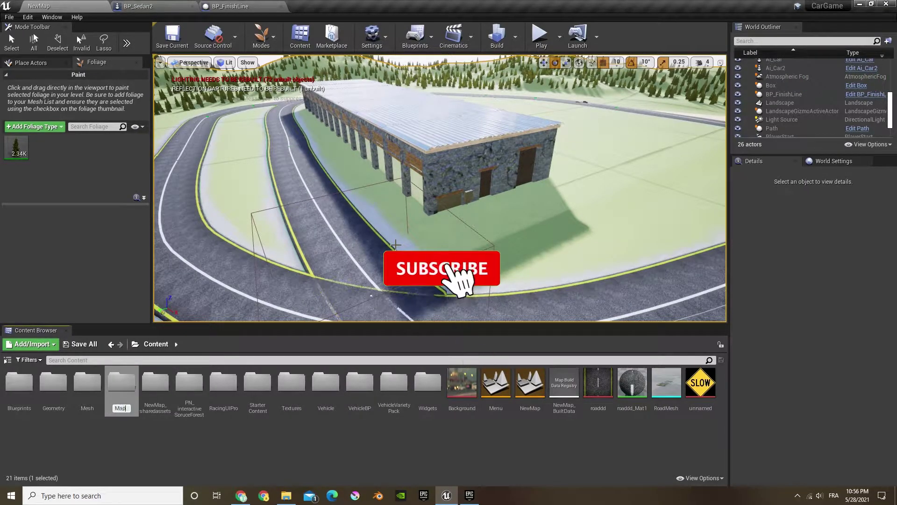
{"action": "type", "text": "s"}
{"action": "key", "text": "Return"}
Move the Menu and NewMap levels into the Maps folder and open that folder.
{"action": "left_click", "coordinate": [510, 397]}
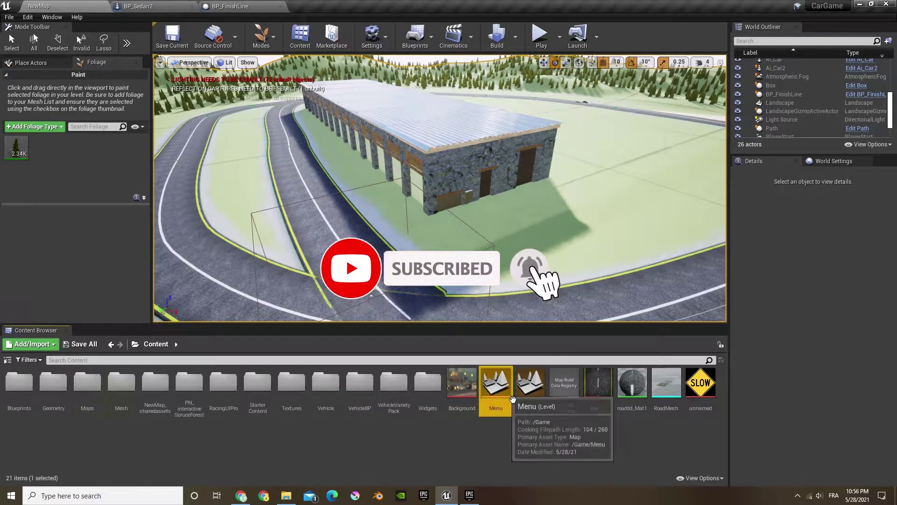
{"action": "left_click", "coordinate": [522, 397], "text": "ctrl"}
{"action": "left_click_drag", "start_coordinate": [523, 397], "coordinate": [110, 404]}
{"action": "left_click", "coordinate": [110, 409]}
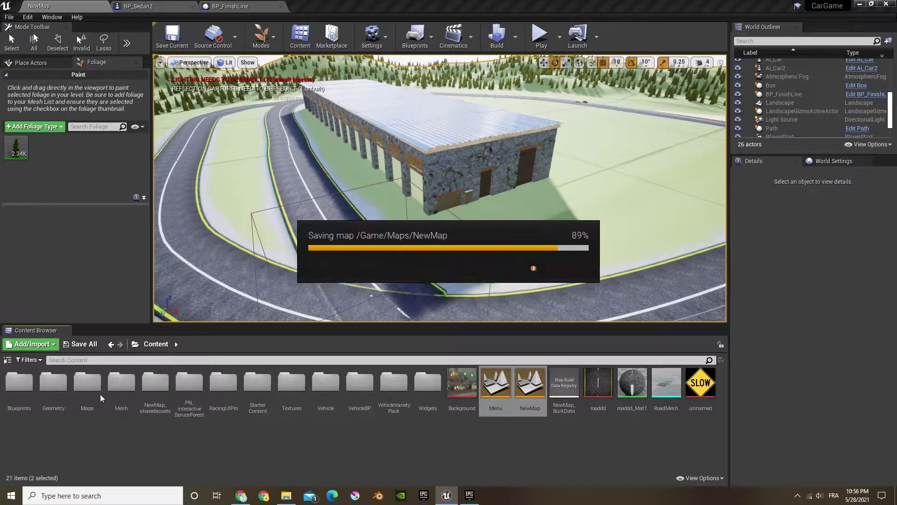
{"action": "double_click", "coordinate": [97, 401]}
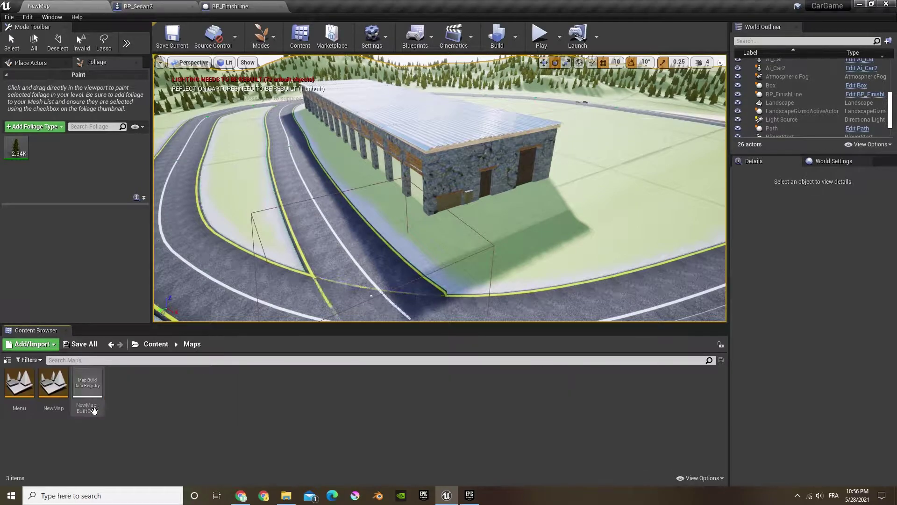
Create a new level from the Default template.
{"action": "right_click", "coordinate": [139, 389]}
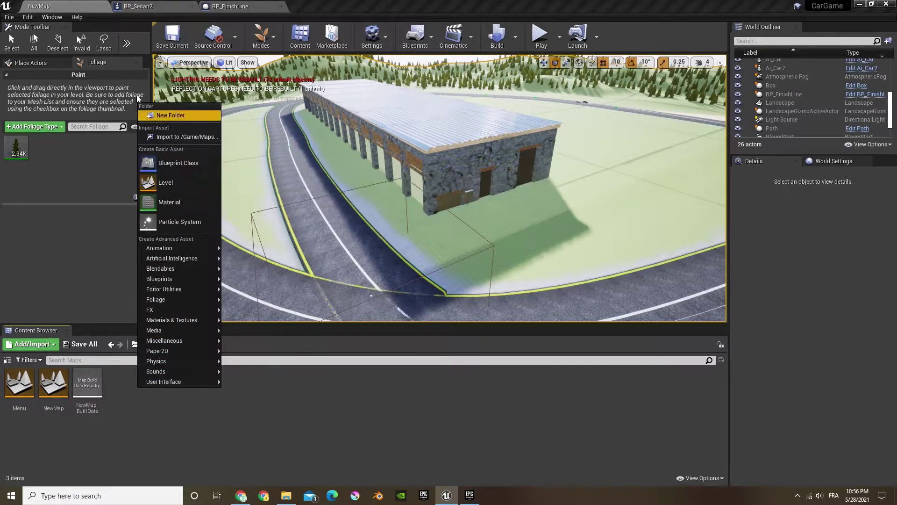
{"action": "left_click", "coordinate": [8, 17]}
{"action": "left_click", "coordinate": [28, 34]}
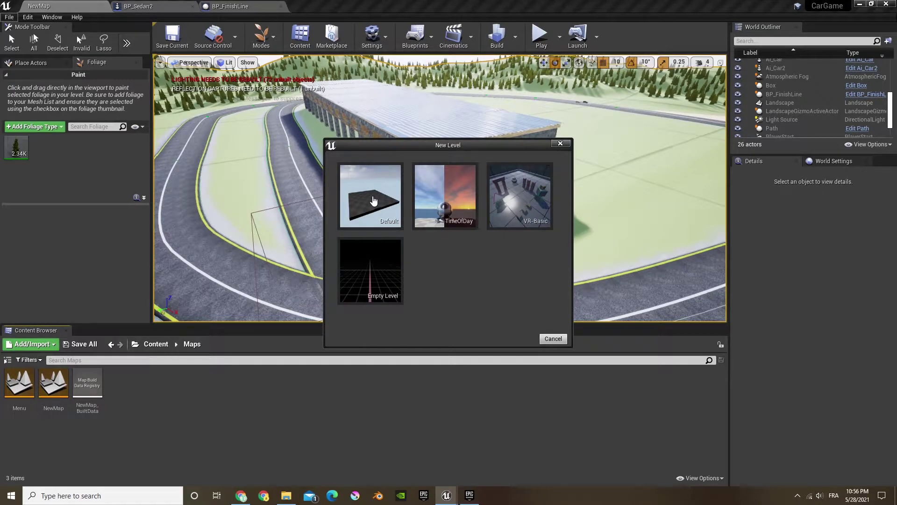
{"action": "left_click", "coordinate": [373, 200]}
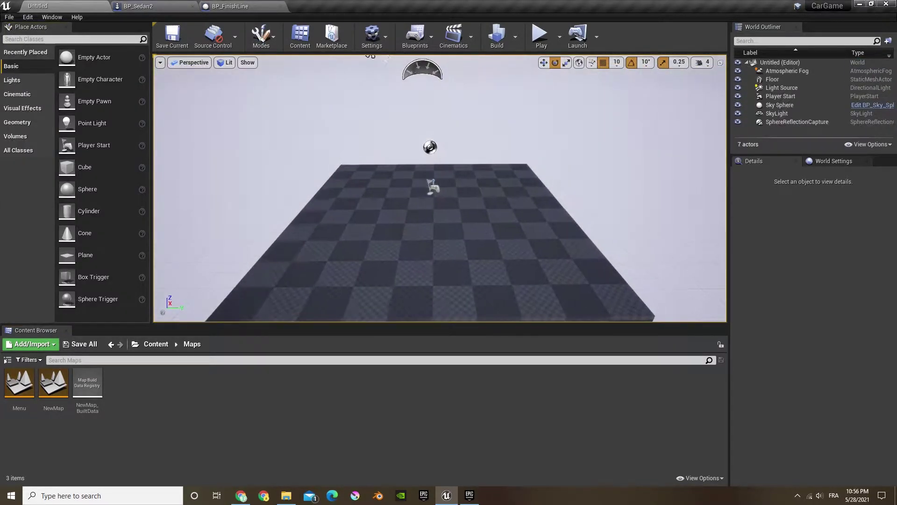
Switch the editor to Landscape mode and bring up the settings for a new landscape.
{"action": "right_click_drag", "start_coordinate": [374, 200], "coordinate": [491, 187]}
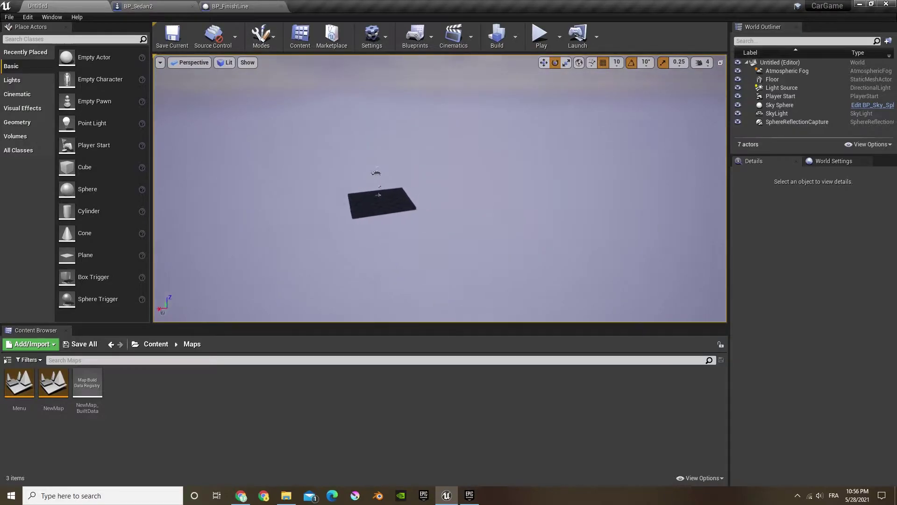
{"action": "key", "text": "w"}
{"action": "mouse_move", "coordinate": [365, 136]}
{"action": "right_mouse_down"}
{"action": "mouse_move", "coordinate": [379, 137]}
{"action": "mouse_move", "coordinate": [364, 136]}
{"action": "right_mouse_up"}
{"action": "key", "text": "w"}
{"action": "key", "text": "s"}
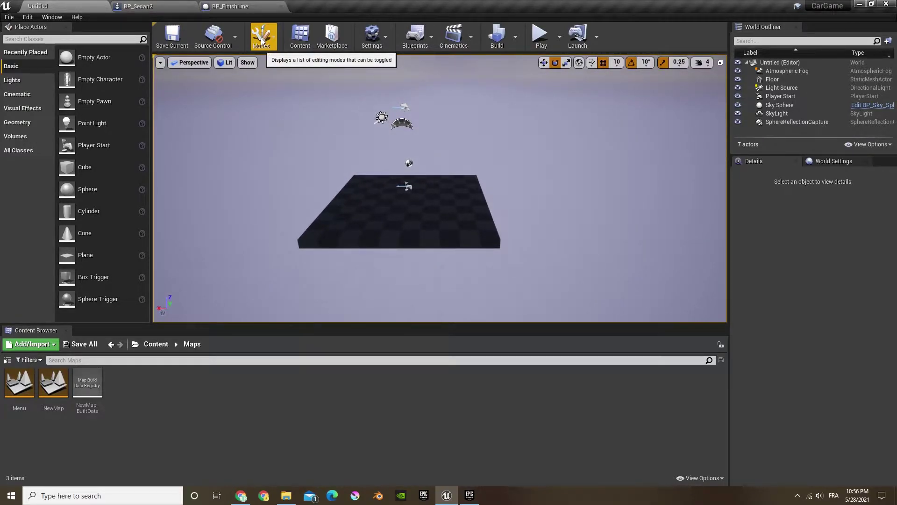
{"action": "left_click", "coordinate": [261, 37]}
{"action": "left_click", "coordinate": [273, 76]}
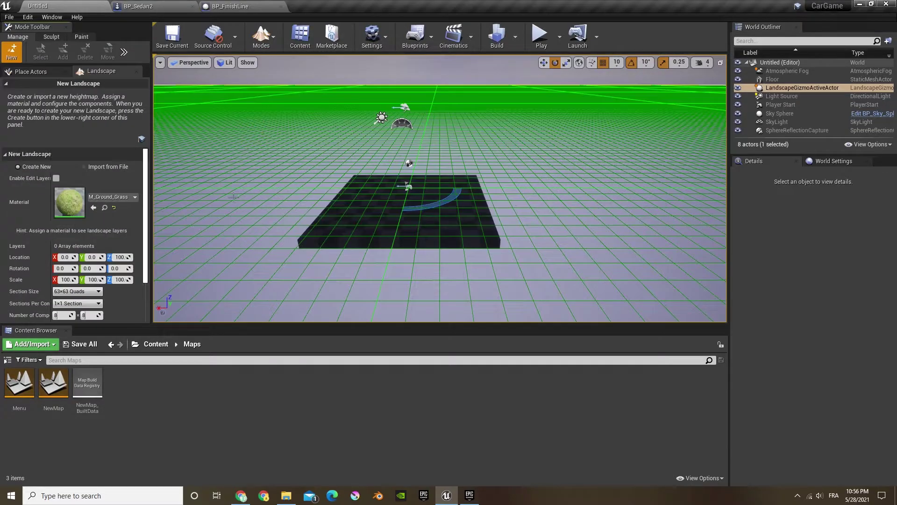
{"action": "scroll", "coordinate": [94, 254], "scroll_direction": "down", "scroll_amount": 2}
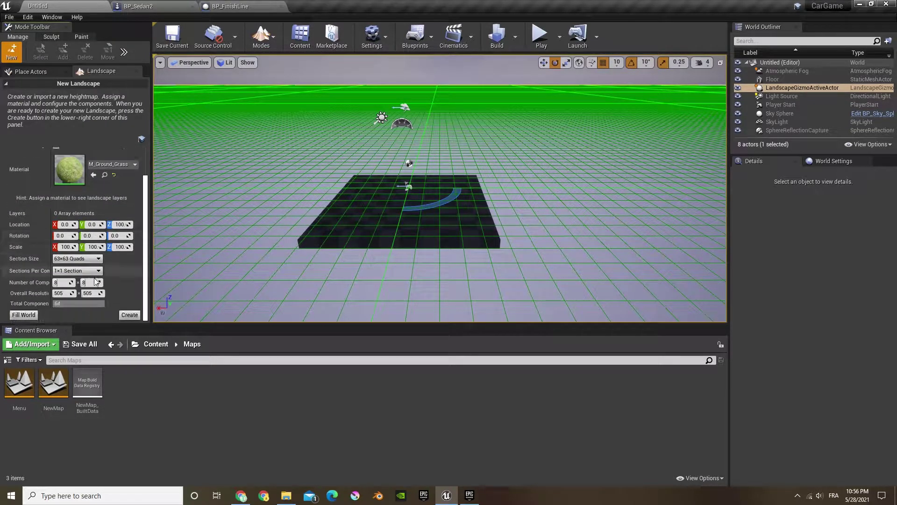
{"action": "left_click", "coordinate": [125, 167]}
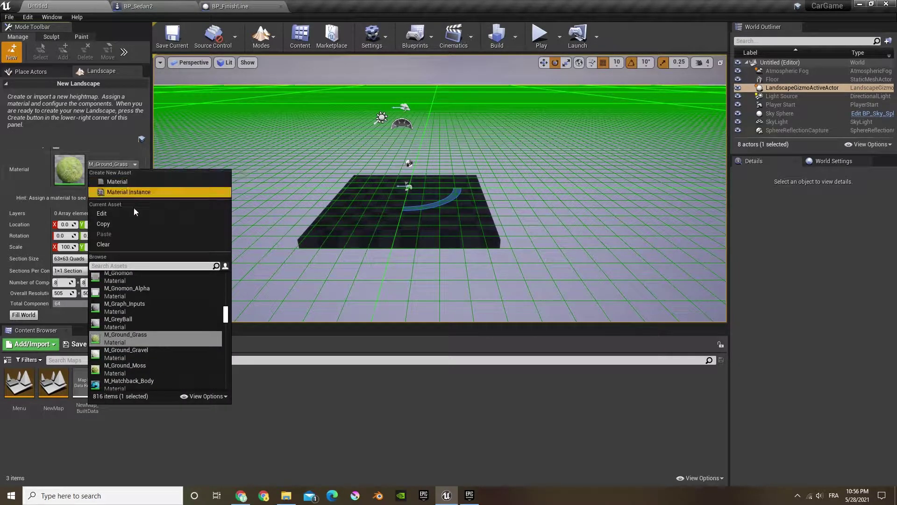
{"action": "type", "text": "gra"}
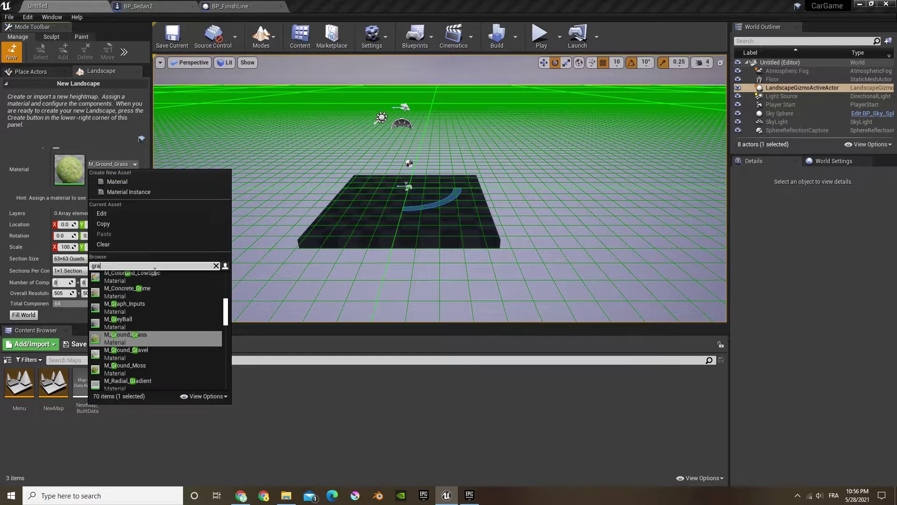
{"action": "type", "text": "ss"}
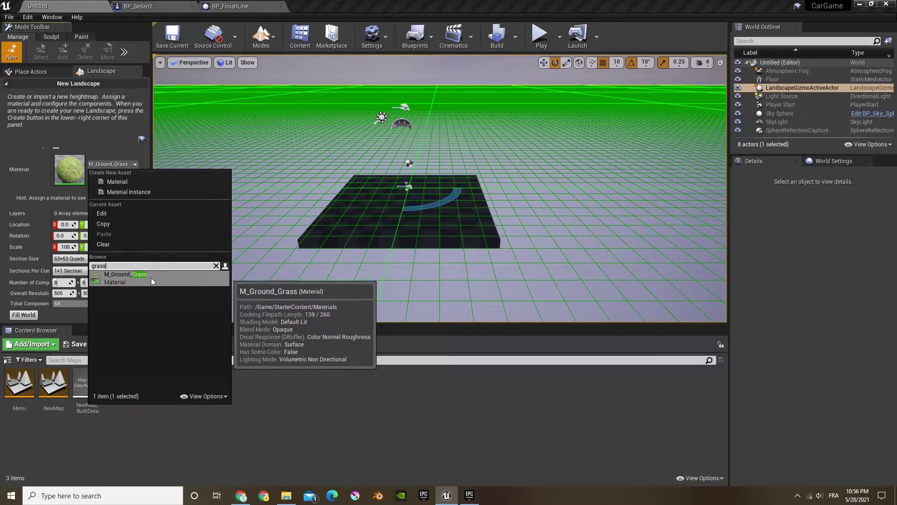
{"action": "left_click", "coordinate": [301, 394]}
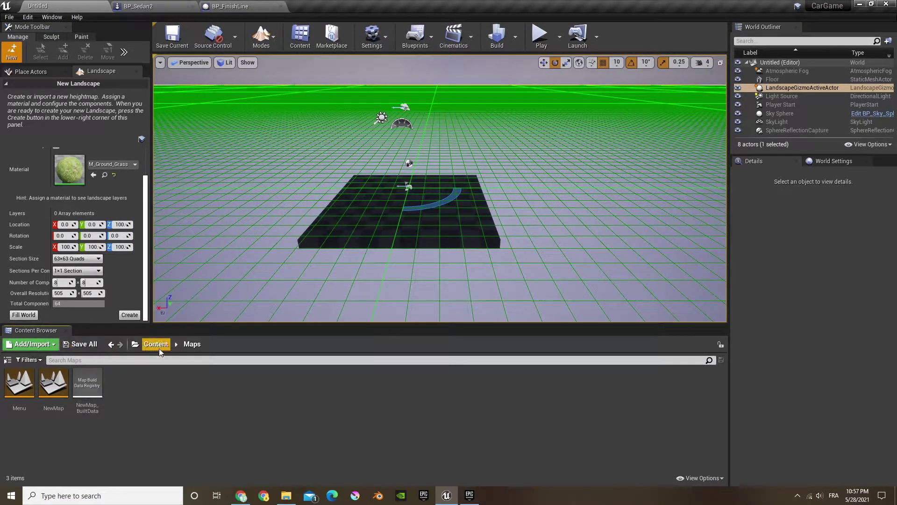
Assign the Landscape material from the Textures folder to the new landscape and create it with 8 x 8 components.
{"action": "left_click", "coordinate": [155, 344]}
{"action": "double_click", "coordinate": [292, 388]}
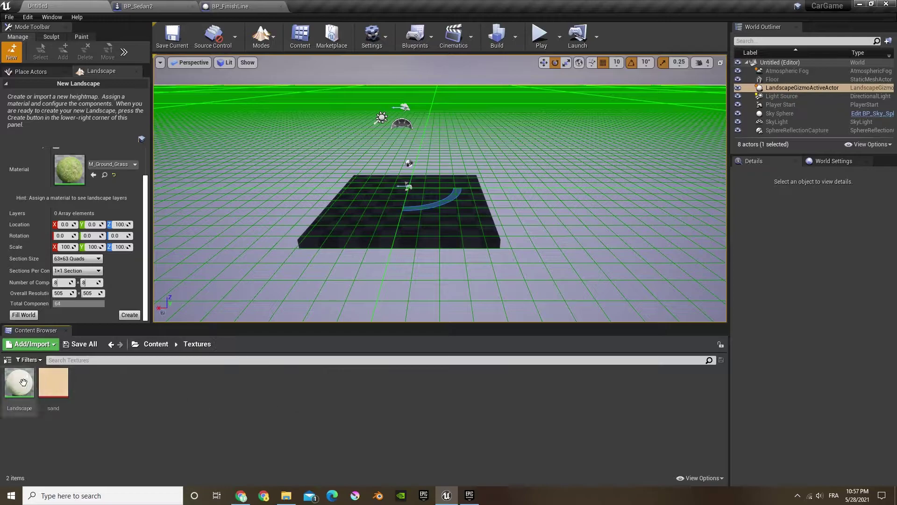
{"action": "left_click_drag", "start_coordinate": [19, 382], "coordinate": [83, 172]}
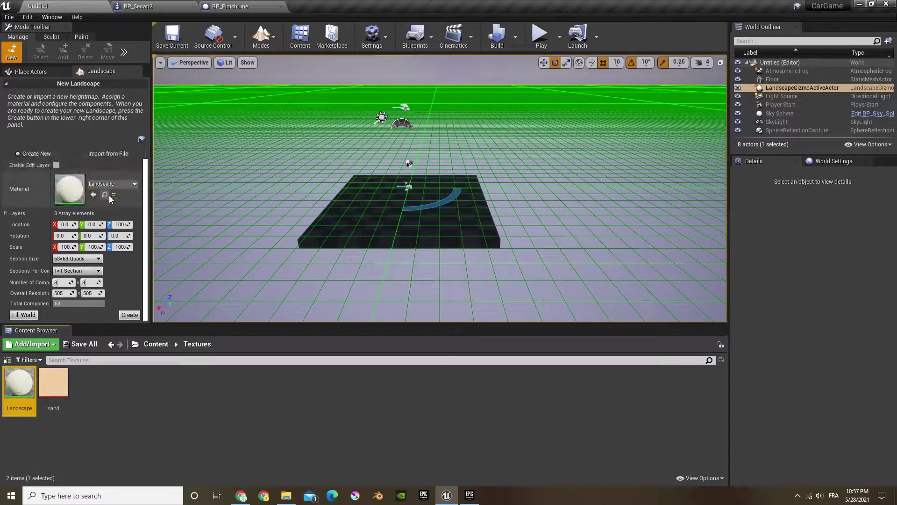
{"action": "left_click", "coordinate": [127, 316]}
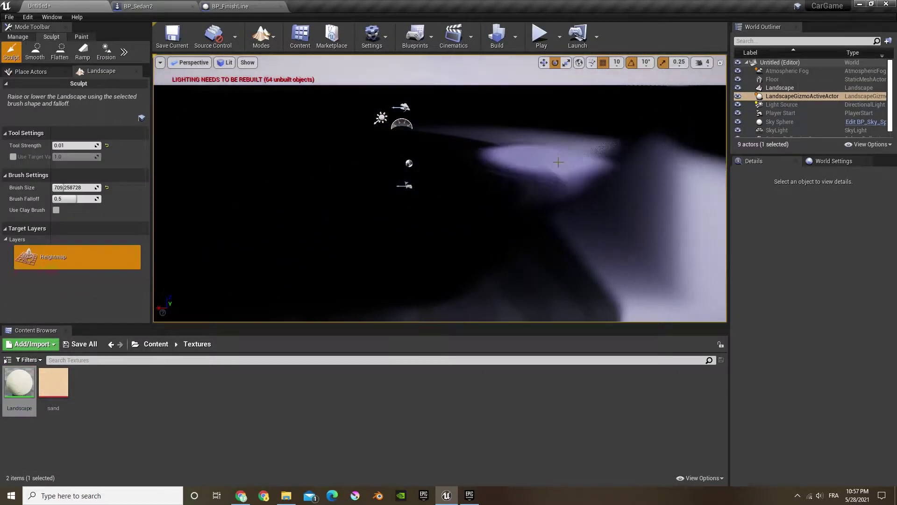
Switch to landscape painting and create a weight-blended layer info named Grass_LayerInfo for the Grass layer in Untitled_1_sharedassets.
{"action": "mouse_move", "coordinate": [439, 187]}
{"action": "right_mouse_down"}
{"action": "mouse_move", "coordinate": [364, 187]}
{"action": "mouse_move", "coordinate": [421, 149]}
{"action": "mouse_move", "coordinate": [423, 136]}
{"action": "mouse_move", "coordinate": [439, 187]}
{"action": "right_mouse_up"}
{"action": "right_click_drag", "start_coordinate": [260, 117], "coordinate": [259, 116]}
{"action": "left_click", "coordinate": [269, 36]}
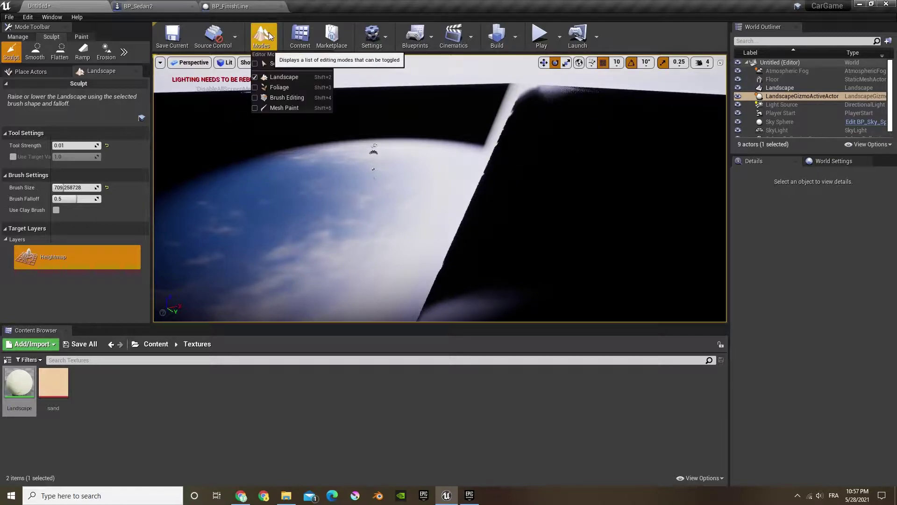
{"action": "left_click", "coordinate": [269, 45]}
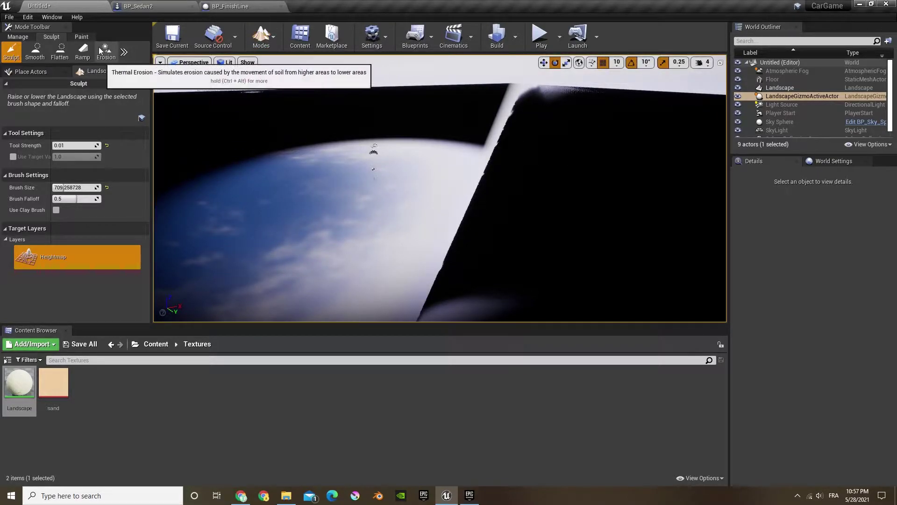
{"action": "left_click", "coordinate": [81, 36]}
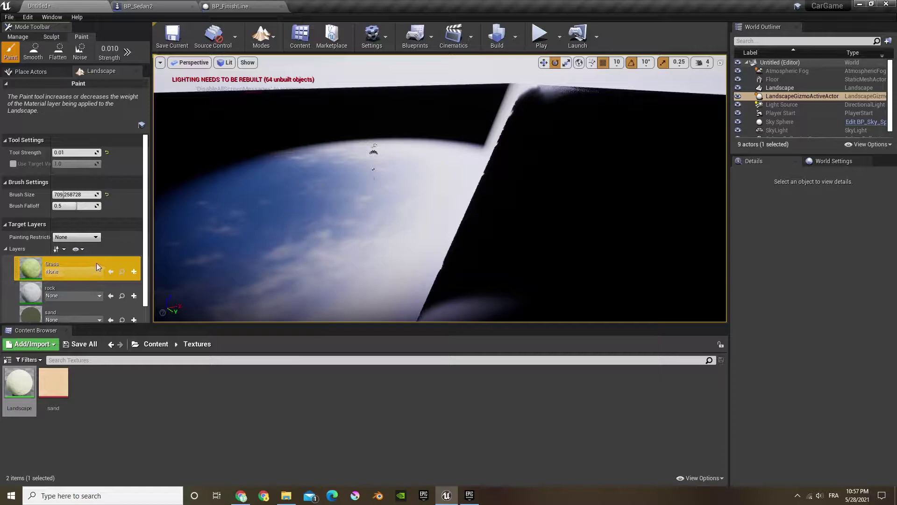
{"action": "left_click", "coordinate": [134, 271]}
{"action": "left_click", "coordinate": [145, 283]}
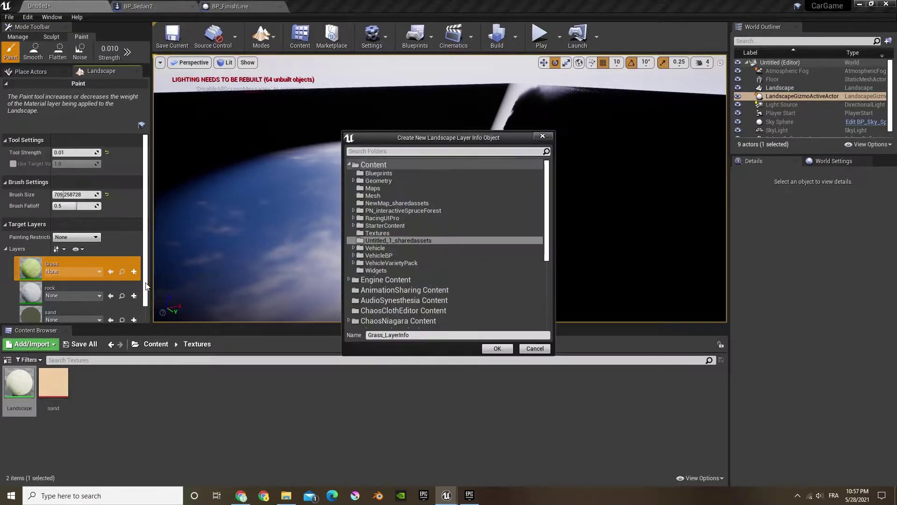
{"action": "left_click", "coordinate": [496, 348]}
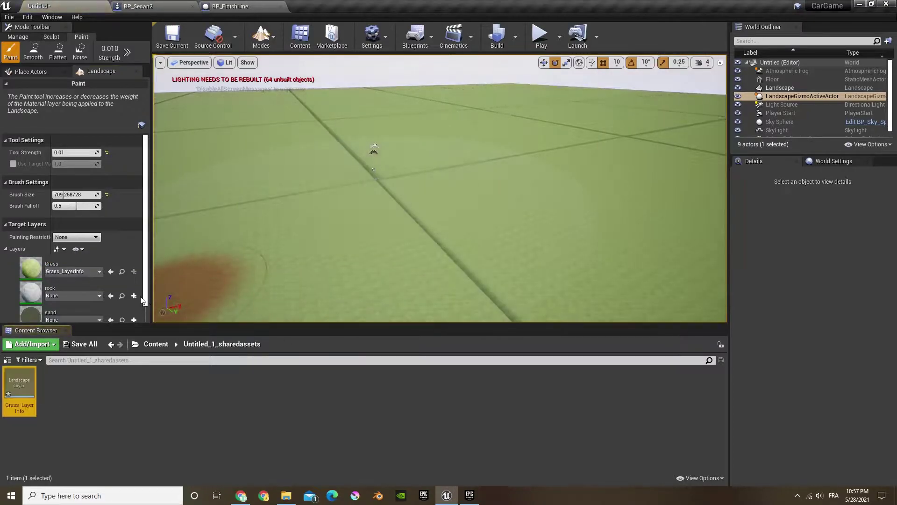
Create weight-blended layer infos rock_LayerInfo and sand_LayerInfo for the rock and sand layers in Untitled_1_sharedassets.
{"action": "left_click", "coordinate": [134, 296]}
{"action": "left_click", "coordinate": [155, 306]}
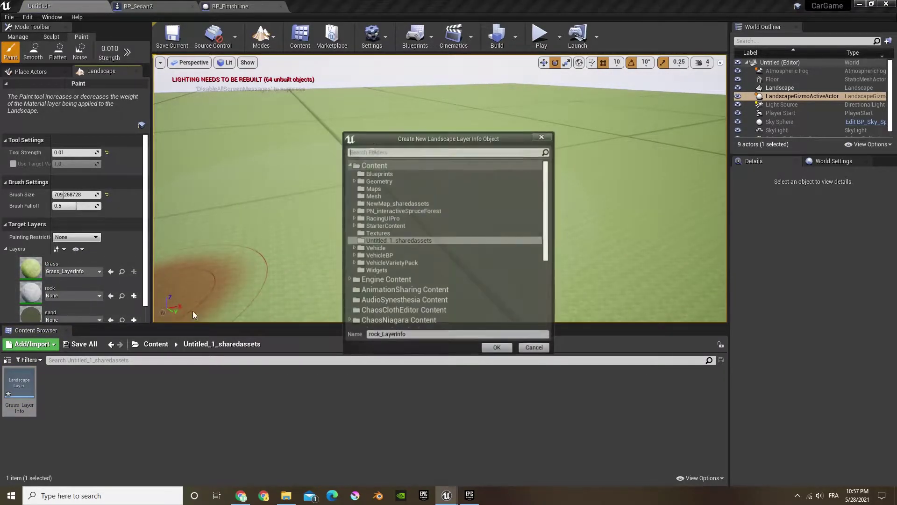
{"action": "left_click", "coordinate": [484, 349]}
{"action": "scroll", "coordinate": [110, 278], "scroll_direction": "down", "scroll_amount": 1}
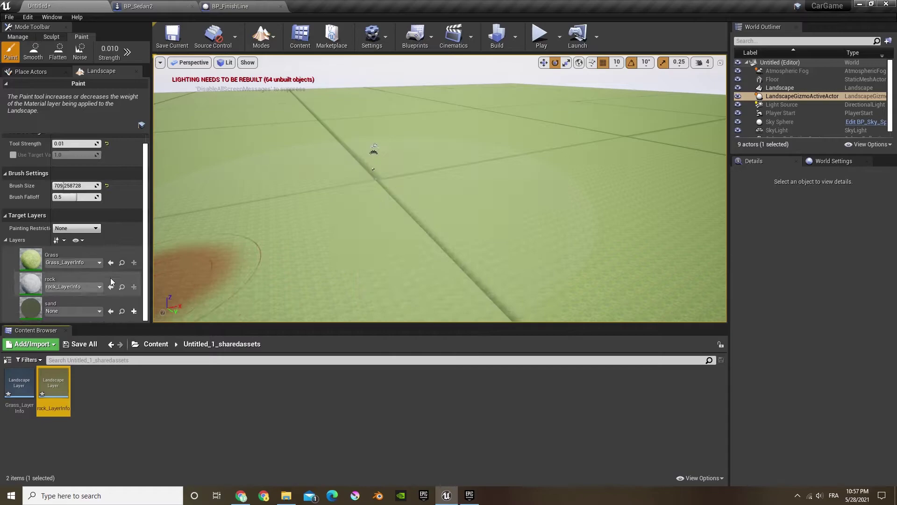
{"action": "left_click", "coordinate": [134, 311]}
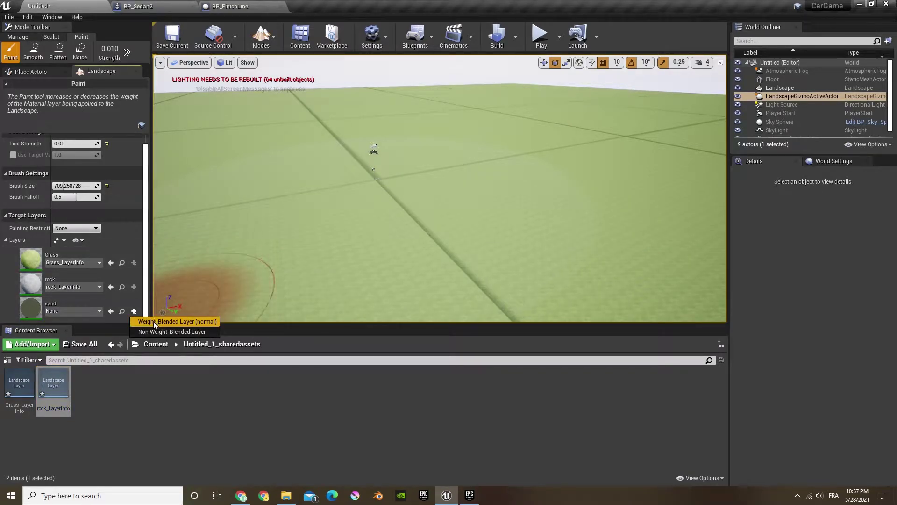
{"action": "left_click", "coordinate": [155, 322]}
{"action": "left_click", "coordinate": [497, 348]}
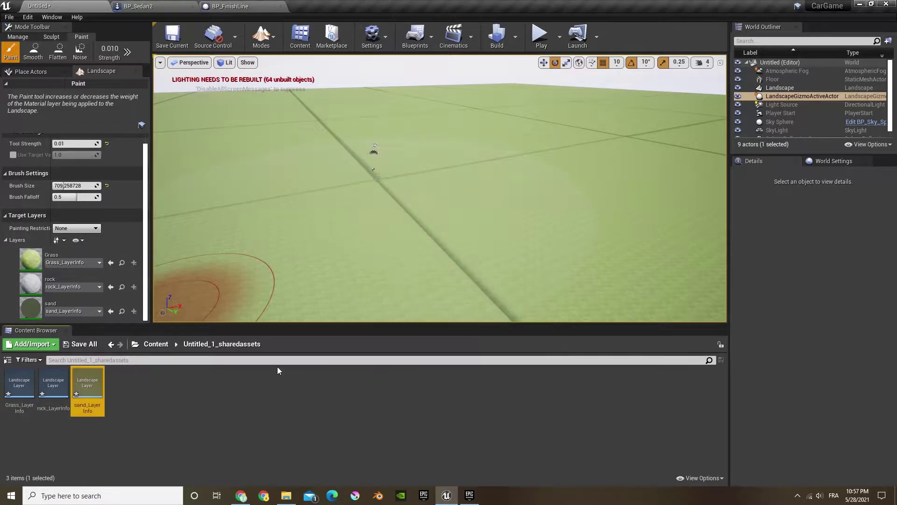
Save the new level as Map2 in the Maps folder.
{"action": "left_click", "coordinate": [156, 344]}
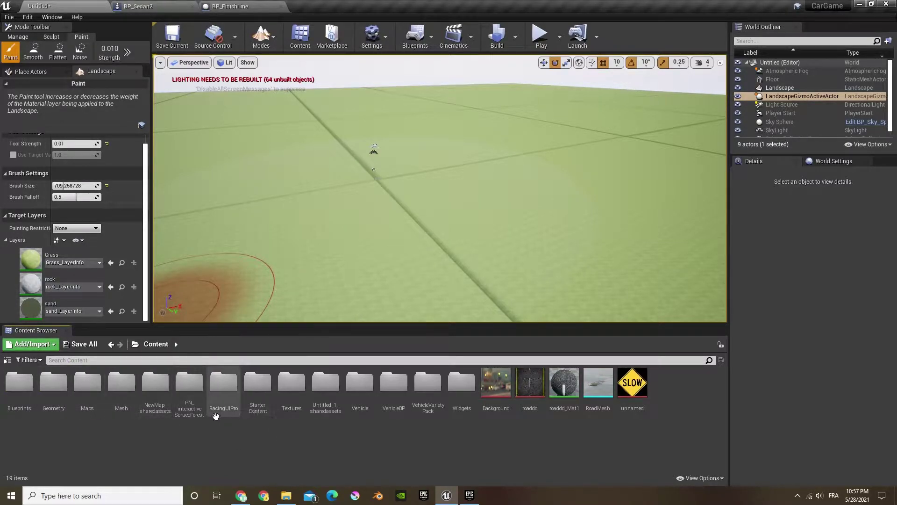
{"action": "double_click", "coordinate": [88, 393]}
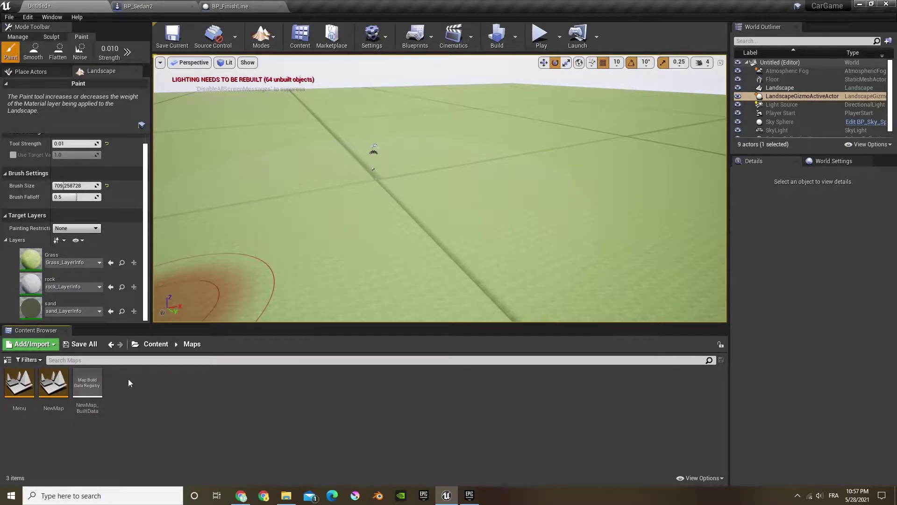
{"action": "left_click", "coordinate": [181, 40]}
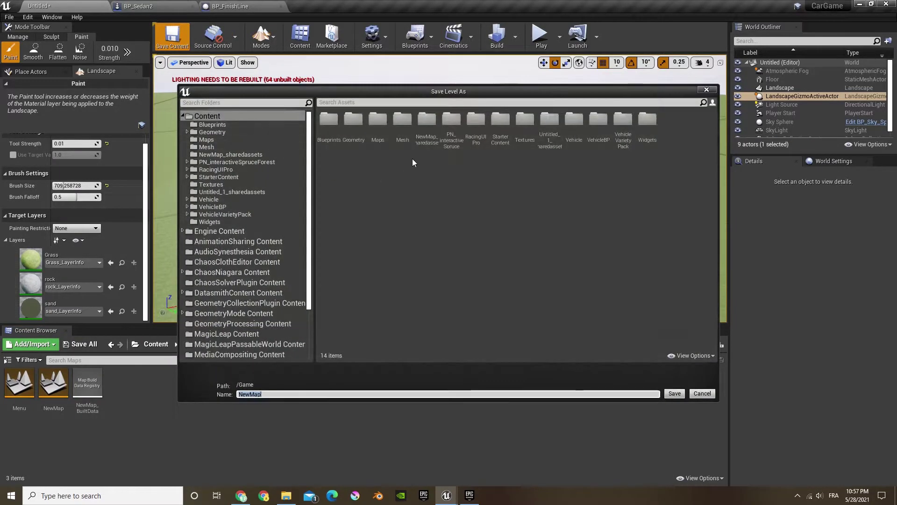
{"action": "double_click", "coordinate": [382, 132]}
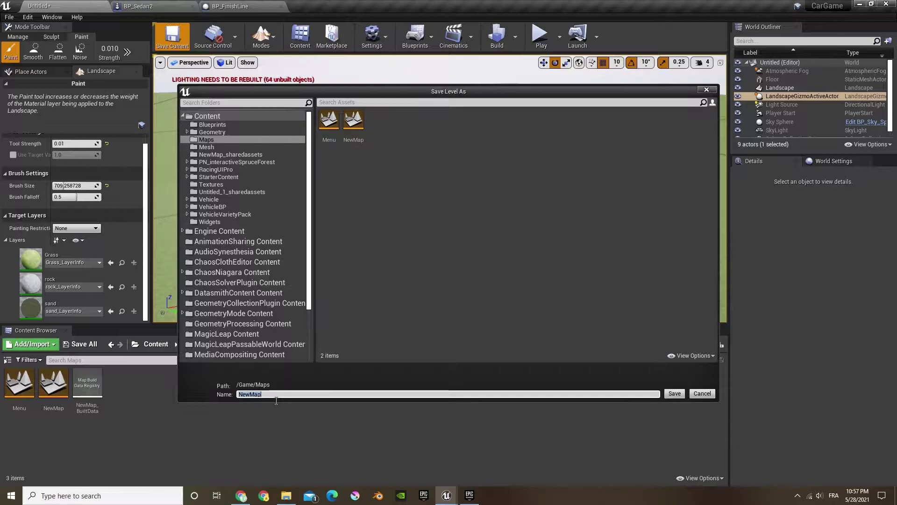
{"action": "type", "text": "2"}
{"action": "key", "text": "Return"}
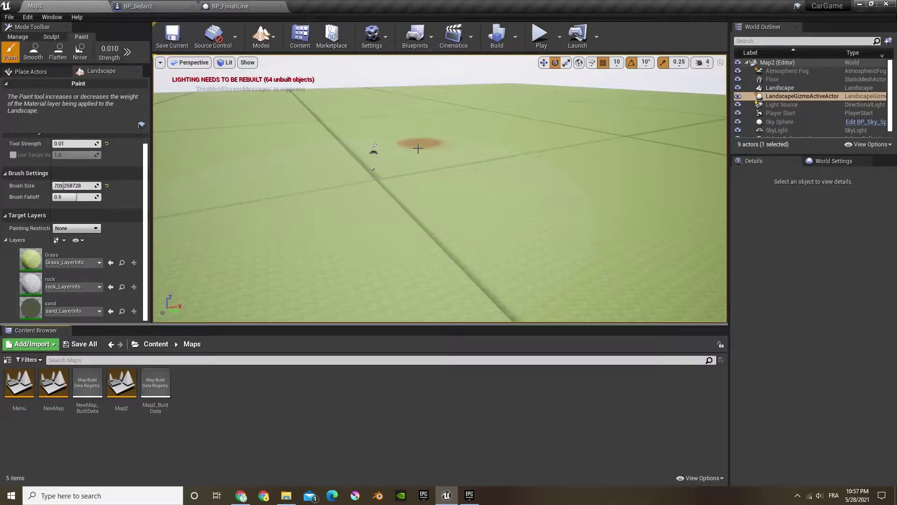
{"action": "left_click", "coordinate": [172, 36]}
Switch to landscape sculpting and set the tool strength to about 0.56 and the brush size to 8192.
{"action": "left_click", "coordinate": [269, 40]}
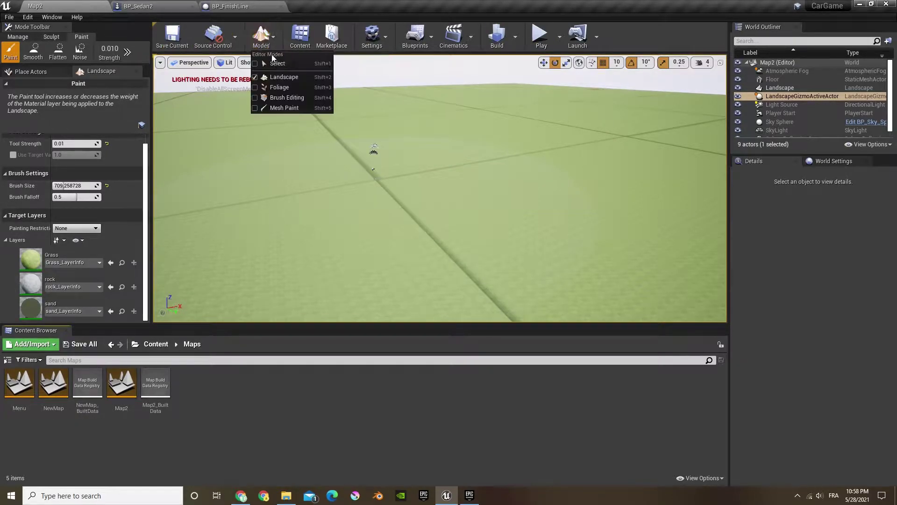
{"action": "left_click", "coordinate": [281, 76]}
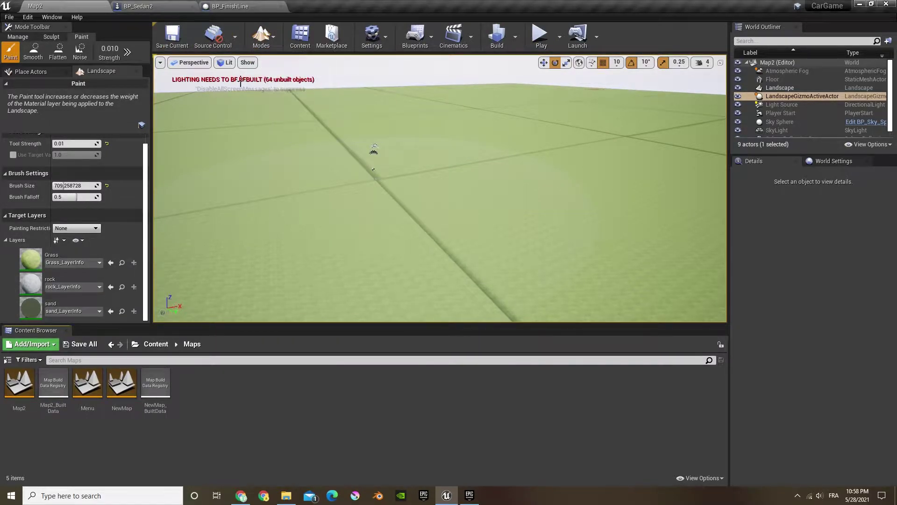
{"action": "key", "text": "s"}
{"action": "mouse_move", "coordinate": [351, 166]}
{"action": "right_mouse_down"}
{"action": "mouse_move", "coordinate": [481, 175]}
{"action": "mouse_move", "coordinate": [367, 172]}
{"action": "mouse_move", "coordinate": [376, 183]}
{"action": "right_mouse_up"}
{"action": "key", "text": "a"}
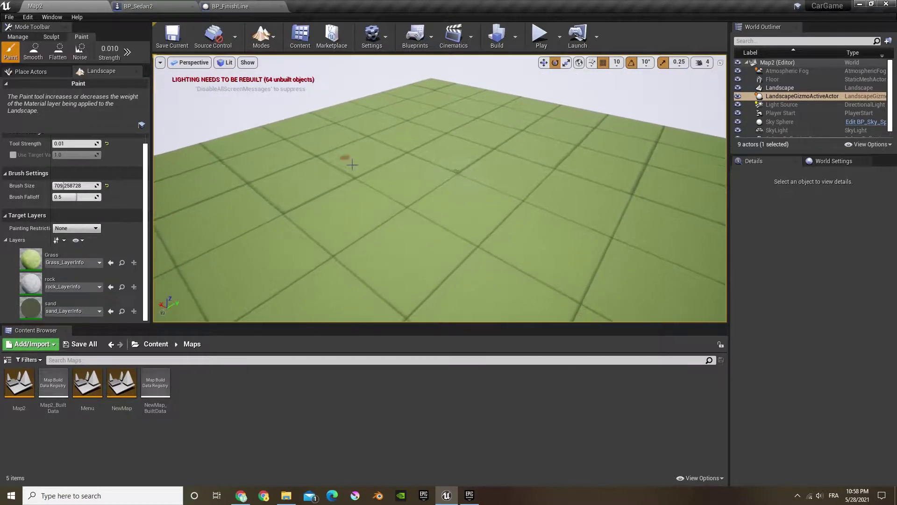
{"action": "left_click", "coordinate": [49, 37]}
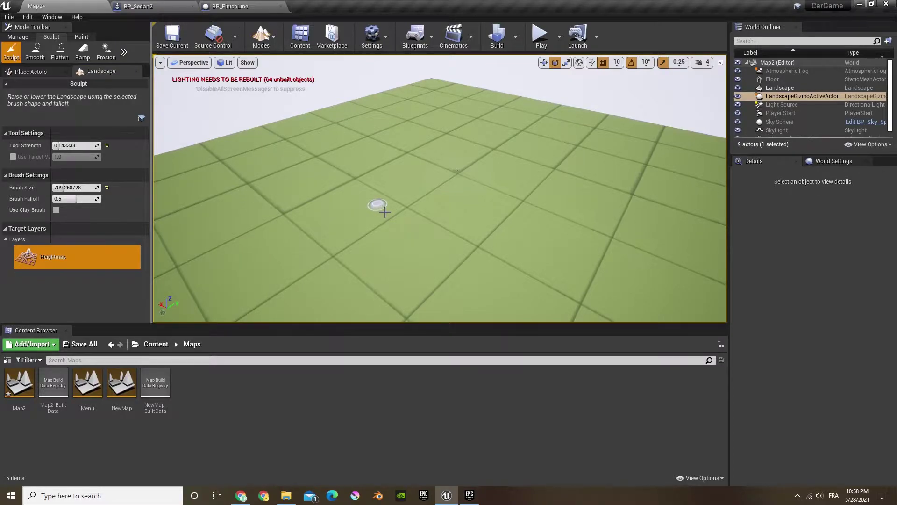
{"action": "key", "text": "ctrl+z"}
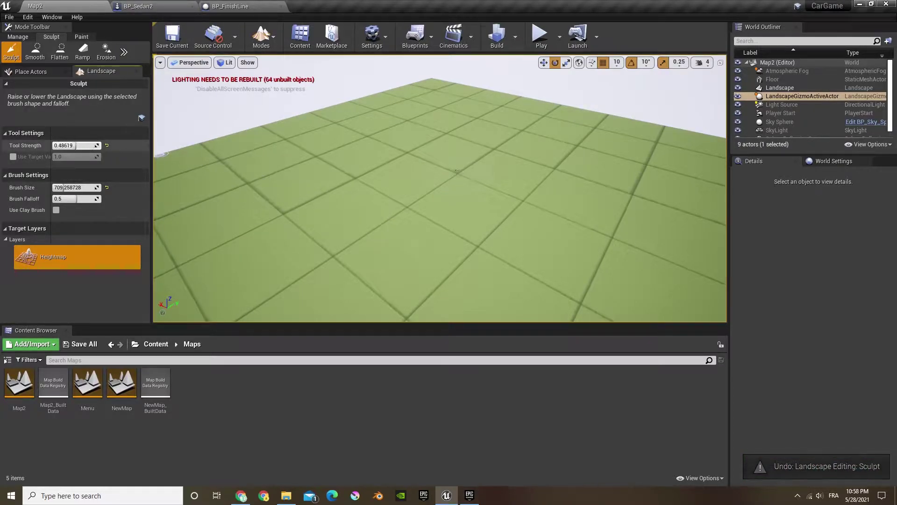
{"action": "left_click_drag", "start_coordinate": [76, 146], "coordinate": [80, 146]}
{"action": "left_click_drag", "start_coordinate": [64, 188], "coordinate": [73, 187]}
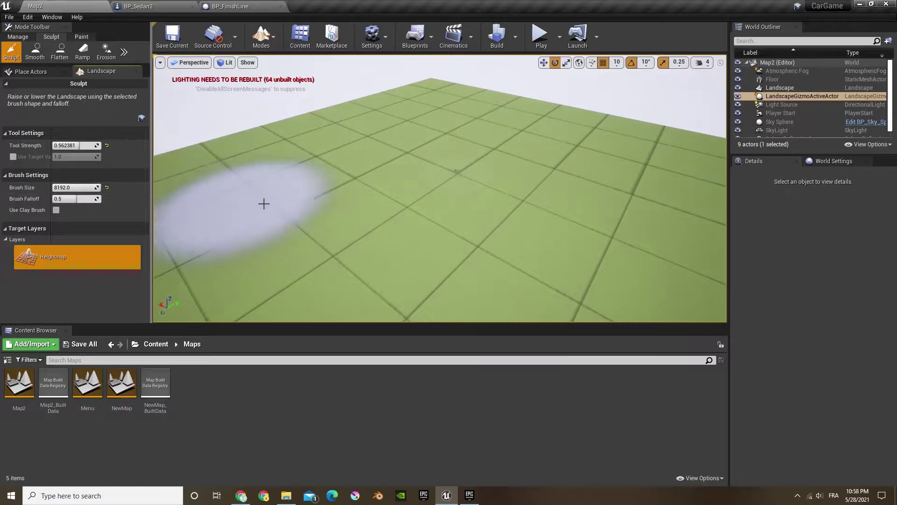
{"action": "left_click_drag", "start_coordinate": [311, 198], "coordinate": [462, 166]}
{"action": "mouse_move", "coordinate": [462, 167]}
{"action": "right_mouse_down"}
{"action": "mouse_move", "coordinate": [515, 175]}
{"action": "mouse_move", "coordinate": [374, 194]}
{"action": "mouse_move", "coordinate": [426, 199]}
{"action": "right_mouse_up"}
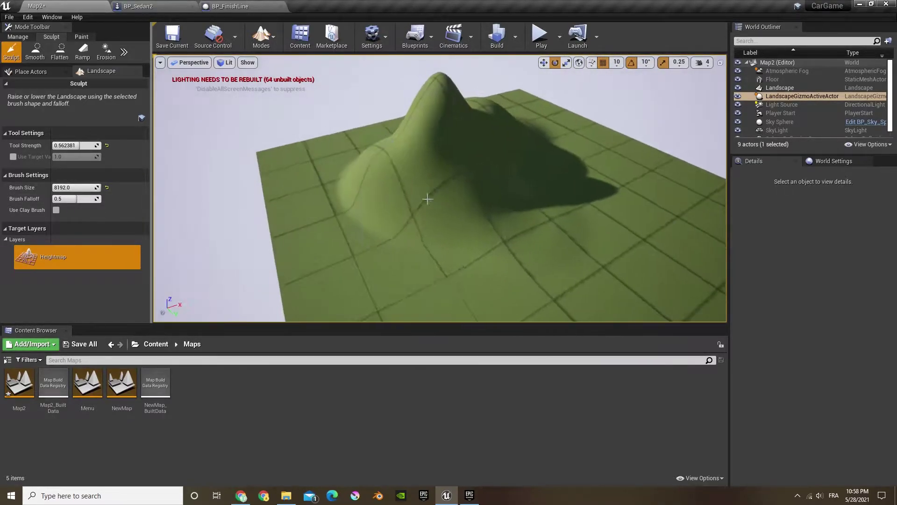
{"action": "key", "text": "ctrl+z"}
{"action": "mouse_move", "coordinate": [505, 192]}
{"action": "left_mouse_down"}
{"action": "mouse_move", "coordinate": [537, 136]}
{"action": "mouse_move", "coordinate": [500, 140]}
{"action": "left_mouse_up"}
{"action": "right_click_drag", "start_coordinate": [500, 140], "coordinate": [528, 149]}
{"action": "key", "text": "ctrl+z"}
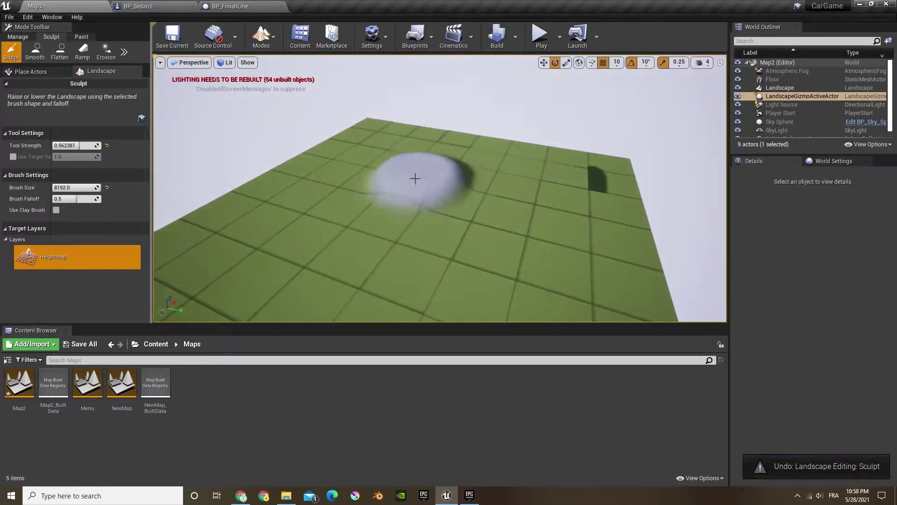
Sculpt hills across the interior of the landscape, undoing the unwanted last strokes.
{"action": "mouse_move", "coordinate": [417, 176]}
{"action": "left_mouse_down"}
{"action": "mouse_move", "coordinate": [484, 184]}
{"action": "mouse_move", "coordinate": [304, 225]}
{"action": "mouse_move", "coordinate": [405, 177]}
{"action": "mouse_move", "coordinate": [400, 170]}
{"action": "mouse_move", "coordinate": [421, 155]}
{"action": "mouse_move", "coordinate": [383, 131]}
{"action": "mouse_move", "coordinate": [345, 193]}
{"action": "mouse_move", "coordinate": [511, 181]}
{"action": "left_mouse_up"}
{"action": "key", "text": "ctrl+z"}
{"action": "key", "text": "ctrl+z"}
{"action": "right_click_drag", "start_coordinate": [511, 181], "coordinate": [584, 205]}
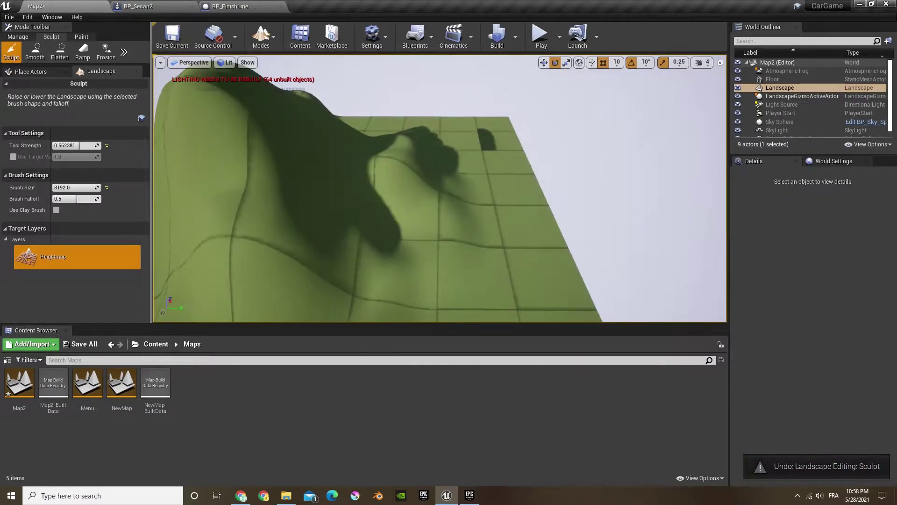
Raise a chain of hills and mountains along the outer edges of the landscape.
{"action": "mouse_move", "coordinate": [526, 138]}
{"action": "left_mouse_down"}
{"action": "mouse_move", "coordinate": [571, 222]}
{"action": "mouse_move", "coordinate": [574, 255]}
{"action": "left_mouse_up"}
{"action": "right_click_drag", "start_coordinate": [574, 255], "coordinate": [626, 267]}
{"action": "right_click_drag", "start_coordinate": [575, 215], "coordinate": [626, 211]}
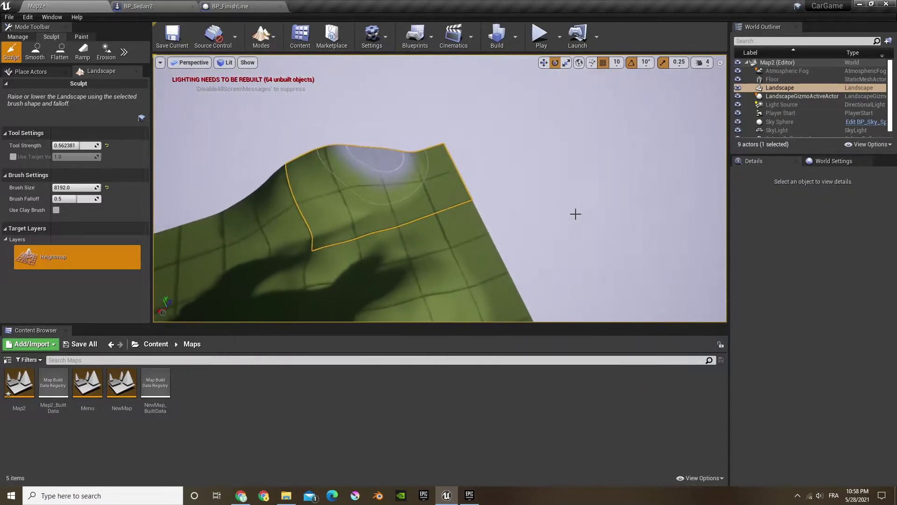
{"action": "mouse_move", "coordinate": [437, 159]}
{"action": "left_mouse_down"}
{"action": "mouse_move", "coordinate": [427, 169]}
{"action": "mouse_move", "coordinate": [258, 171]}
{"action": "mouse_move", "coordinate": [225, 196]}
{"action": "left_mouse_up"}
{"action": "right_click_drag", "start_coordinate": [224, 196], "coordinate": [135, 196]}
{"action": "mouse_move", "coordinate": [495, 119]}
{"action": "left_mouse_down"}
{"action": "mouse_move", "coordinate": [420, 130]}
{"action": "mouse_move", "coordinate": [330, 168]}
{"action": "mouse_move", "coordinate": [278, 243]}
{"action": "left_mouse_up"}
{"action": "mouse_move", "coordinate": [289, 242]}
{"action": "right_mouse_down"}
{"action": "mouse_move", "coordinate": [341, 229]}
{"action": "mouse_move", "coordinate": [239, 236]}
{"action": "right_mouse_up"}
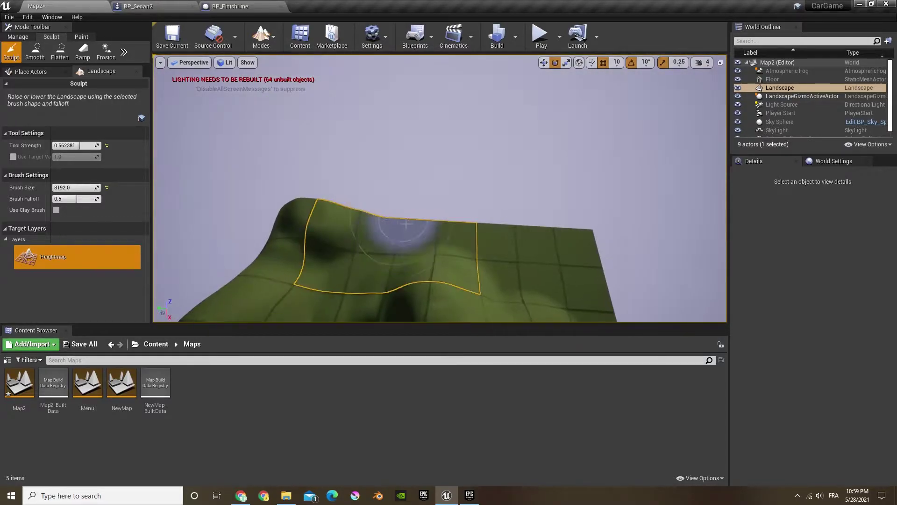
{"action": "mouse_move", "coordinate": [398, 229]}
{"action": "left_mouse_down"}
{"action": "mouse_move", "coordinate": [573, 236]}
{"action": "mouse_move", "coordinate": [603, 257]}
{"action": "left_mouse_up"}
{"action": "right_click_drag", "start_coordinate": [643, 266], "coordinate": [697, 264]}
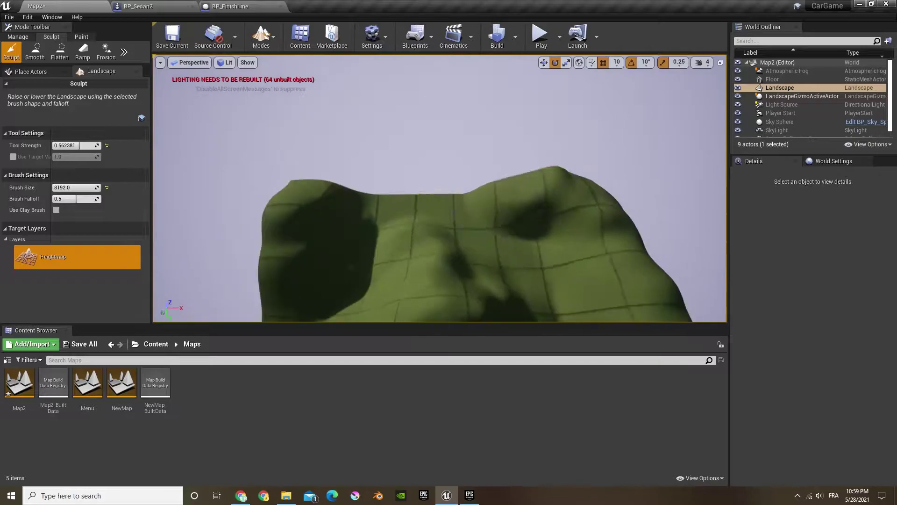
{"action": "left_click_drag", "start_coordinate": [370, 206], "coordinate": [331, 208]}
{"action": "mouse_move", "coordinate": [323, 208]}
{"action": "right_mouse_down"}
{"action": "mouse_move", "coordinate": [379, 217]}
{"action": "mouse_move", "coordinate": [462, 198]}
{"action": "mouse_move", "coordinate": [689, 196]}
{"action": "mouse_move", "coordinate": [678, 192]}
{"action": "right_mouse_up"}
{"action": "key", "text": "w"}
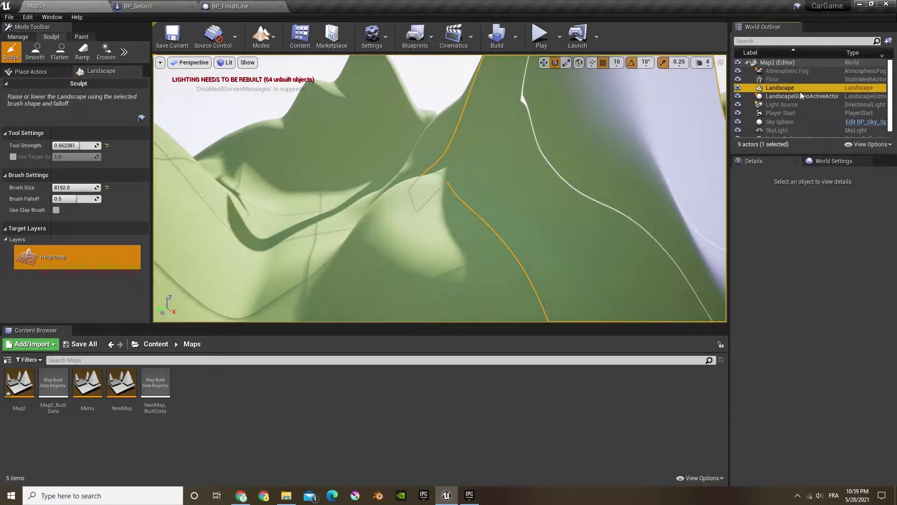
Leave landscape editing, select the landscape and enable edit layers on it.
{"action": "left_click", "coordinate": [261, 41]}
{"action": "left_click", "coordinate": [269, 66]}
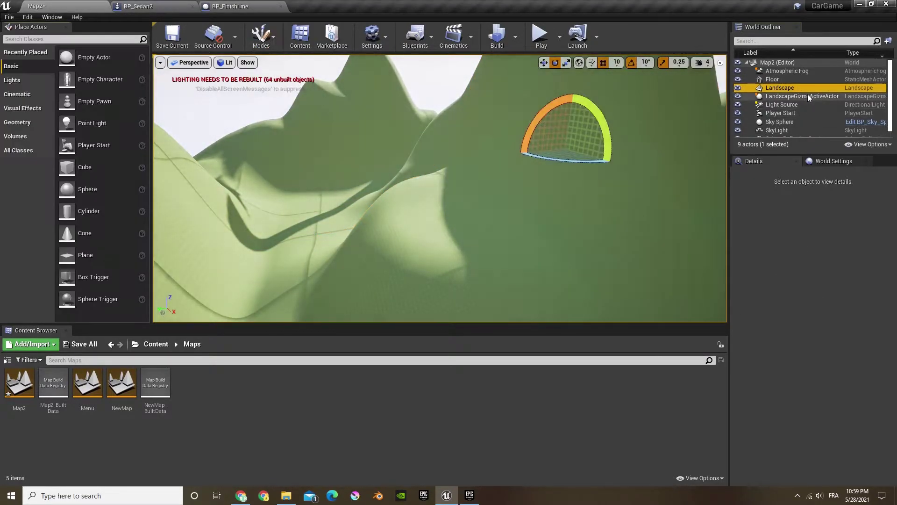
{"action": "key", "text": "F2"}
{"action": "left_click", "coordinate": [849, 90]}
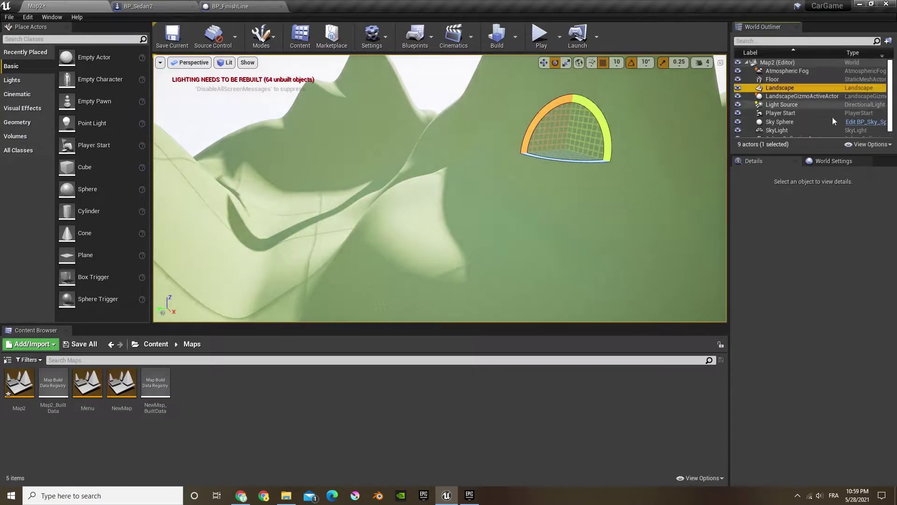
{"action": "left_click", "coordinate": [831, 161]}
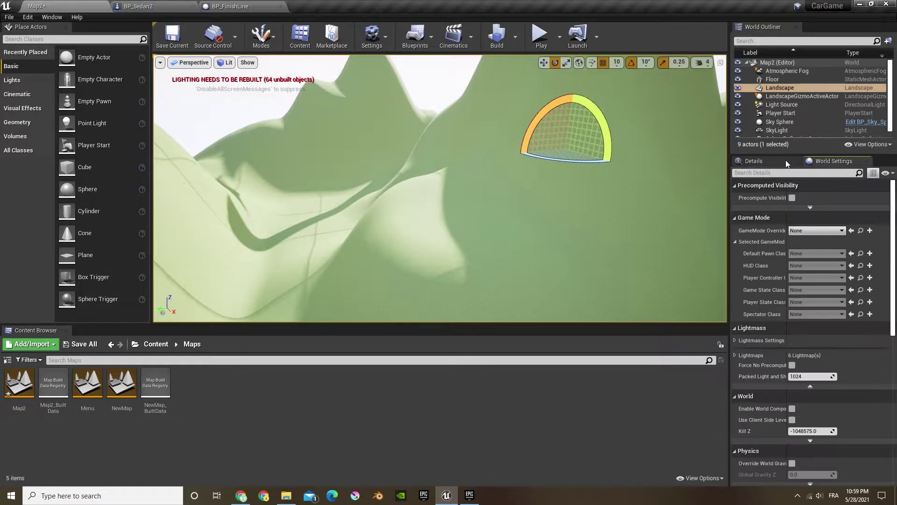
{"action": "left_click", "coordinate": [777, 163]}
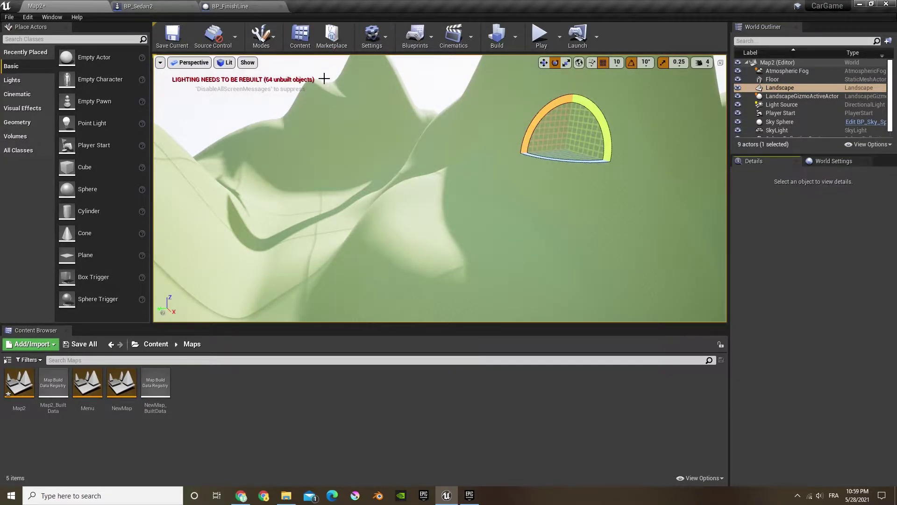
{"action": "left_click", "coordinate": [432, 260]}
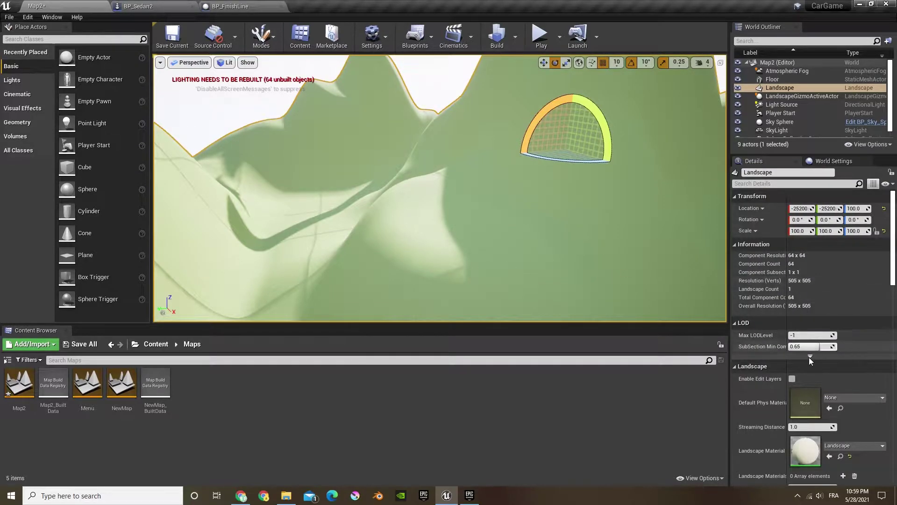
{"action": "left_click", "coordinate": [793, 379]}
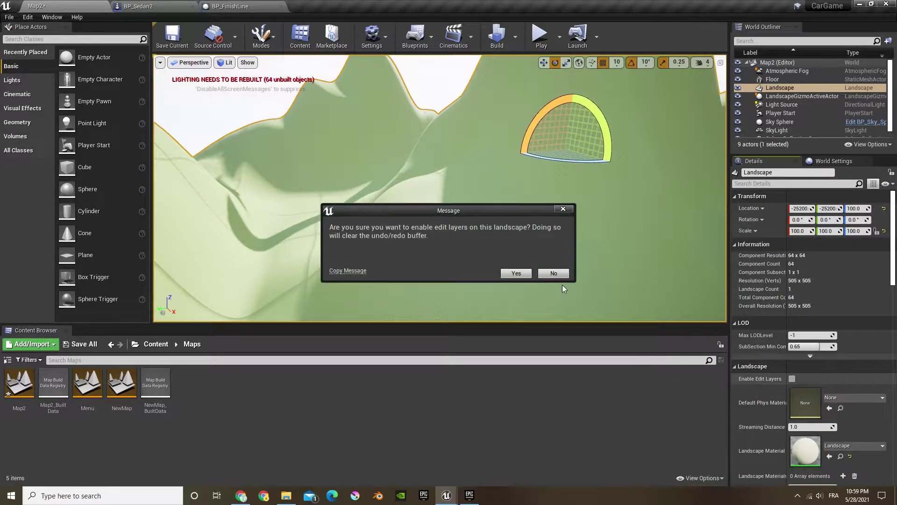
{"action": "left_click", "coordinate": [515, 272]}
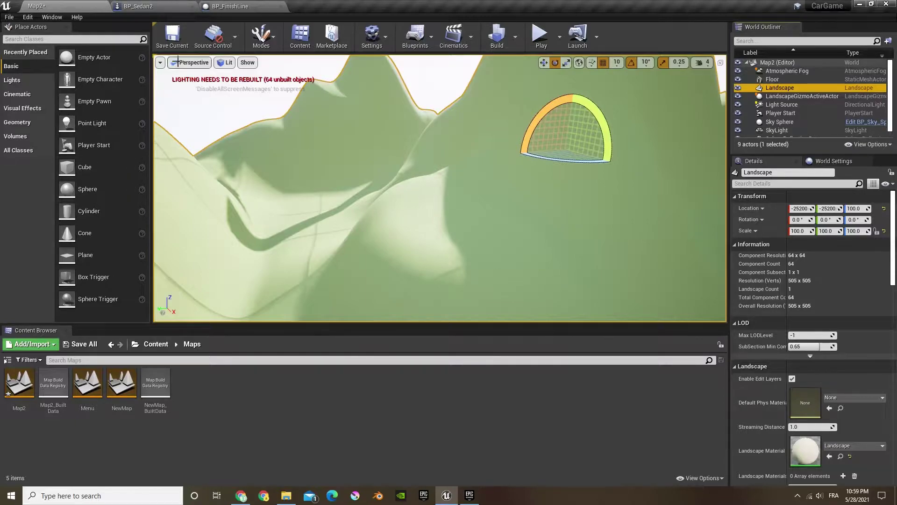
Return to landscape editing, create a second edit layer and rename it Road.
{"action": "left_click", "coordinate": [261, 35]}
{"action": "left_click", "coordinate": [273, 77]}
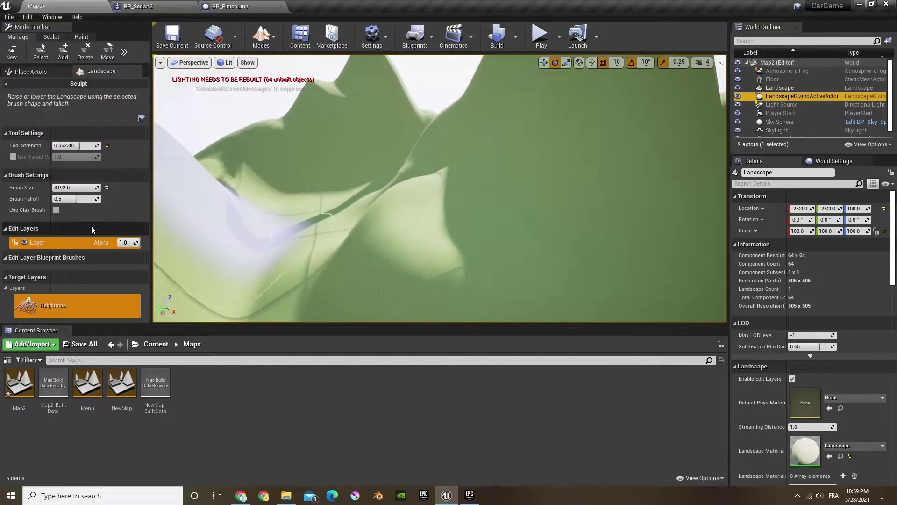
{"action": "right_click", "coordinate": [51, 243]}
{"action": "left_click", "coordinate": [60, 254]}
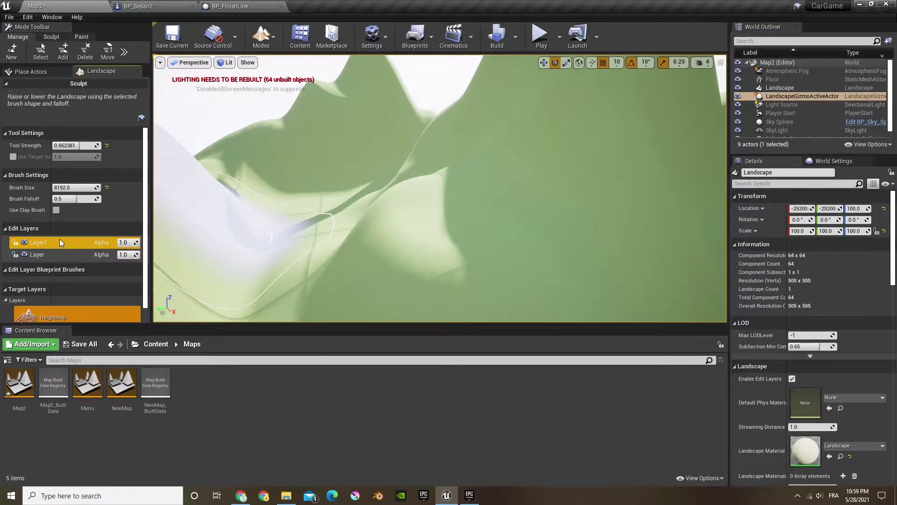
{"action": "double_click", "coordinate": [39, 242]}
{"action": "double_click", "coordinate": [74, 243]}
{"action": "left_click", "coordinate": [91, 245]}
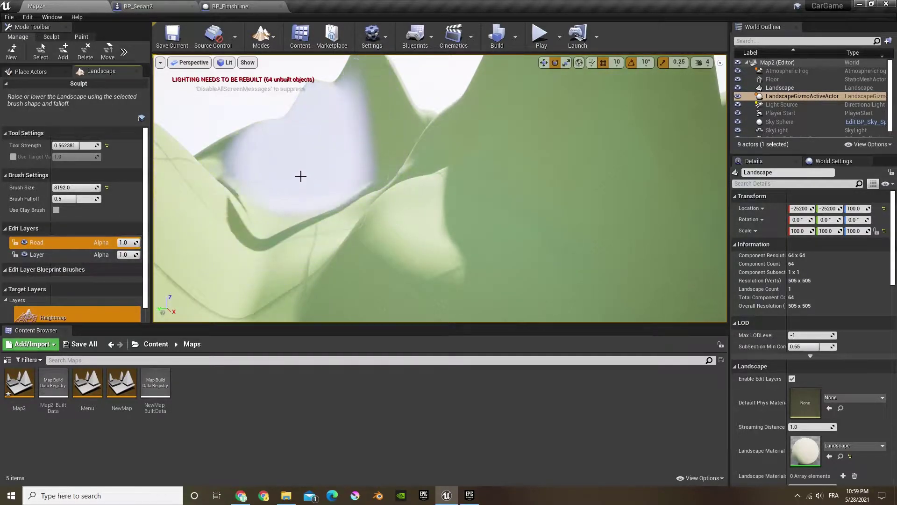
Reserve the Road edit layer for landscape splines.
{"action": "right_click", "coordinate": [80, 238]}
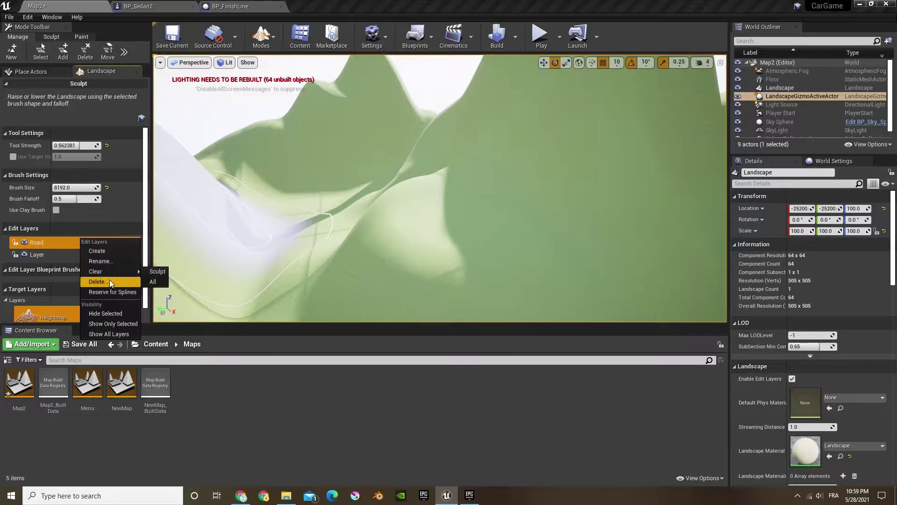
{"action": "left_click", "coordinate": [108, 293]}
{"action": "left_click", "coordinate": [514, 273]}
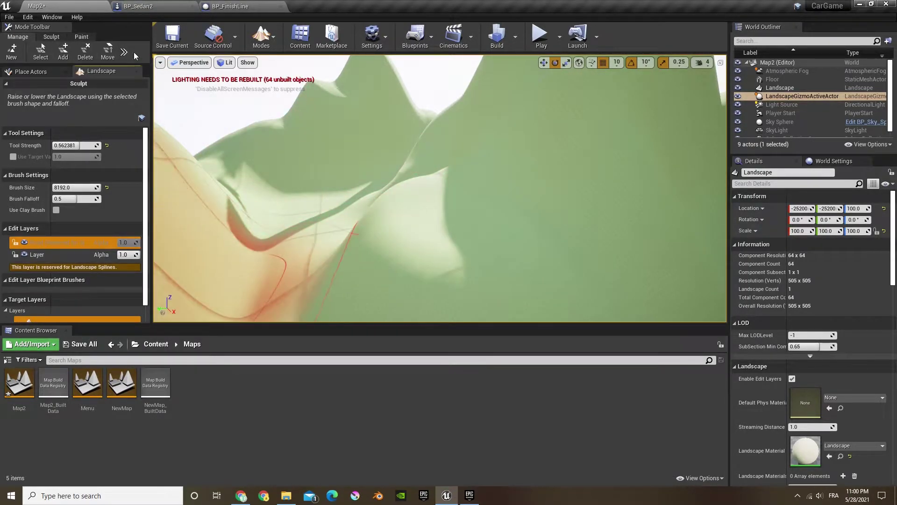
Raise the road spline's control points next to the gap between its two open ends.
{"action": "right_click_drag", "start_coordinate": [347, 255], "coordinate": [458, 285]}
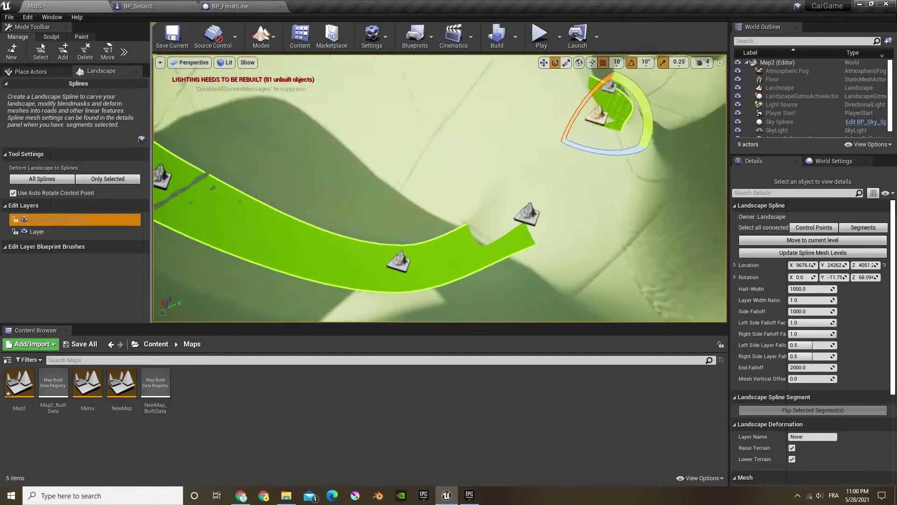
{"action": "right_click_drag", "start_coordinate": [421, 224], "coordinate": [435, 234]}
{"action": "key", "text": "w"}
{"action": "left_click", "coordinate": [421, 253]}
{"action": "left_click_drag", "start_coordinate": [421, 238], "coordinate": [419, 212]}
{"action": "left_click", "coordinate": [555, 225]}
{"action": "left_click_drag", "start_coordinate": [557, 214], "coordinate": [562, 188]}
{"action": "left_click", "coordinate": [638, 133]}
{"action": "right_click_drag", "start_coordinate": [584, 174], "coordinate": [518, 173]}
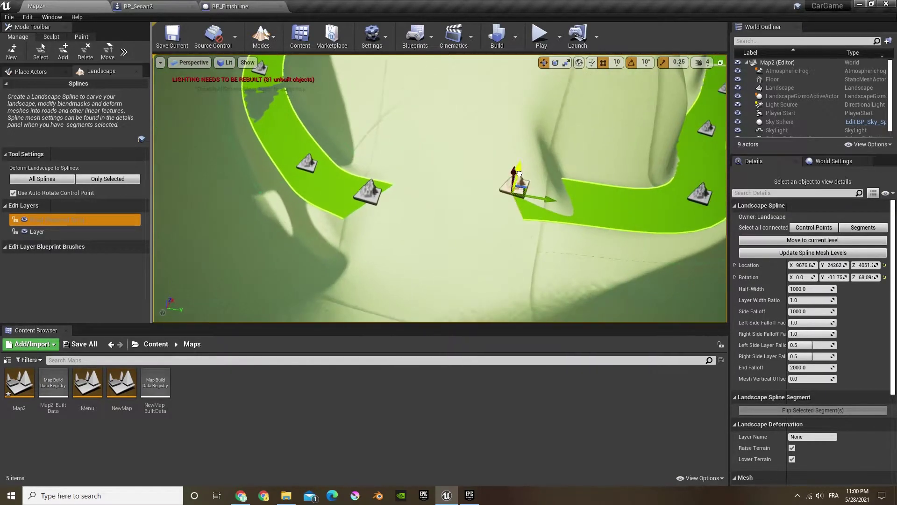
{"action": "left_click_drag", "start_coordinate": [366, 171], "coordinate": [367, 173]}
Connect the two open end points of the road spline with a segment to close the circuit.
{"action": "right_click_drag", "start_coordinate": [421, 187], "coordinate": [383, 197]}
{"action": "left_click", "coordinate": [606, 137], "text": "ctrl"}
{"action": "right_click_drag", "start_coordinate": [561, 159], "coordinate": [515, 188]}
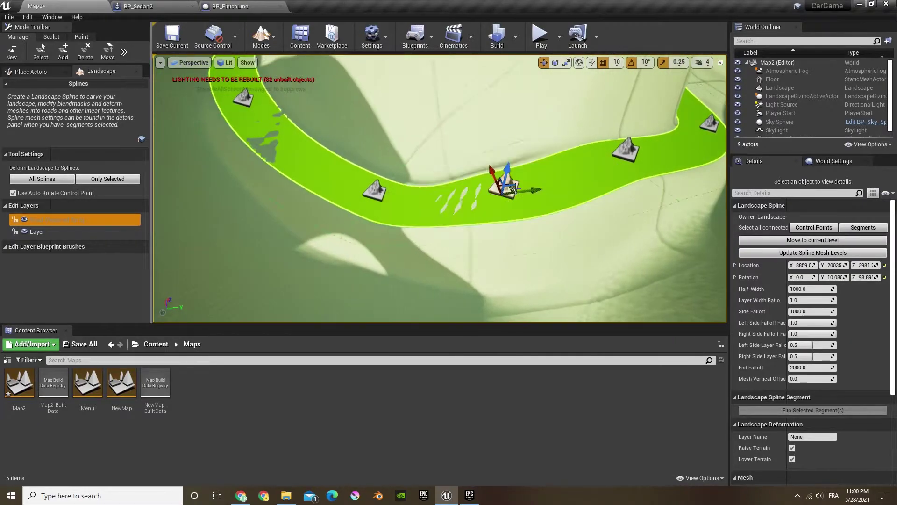
{"action": "right_click_drag", "start_coordinate": [429, 197], "coordinate": [462, 184]}
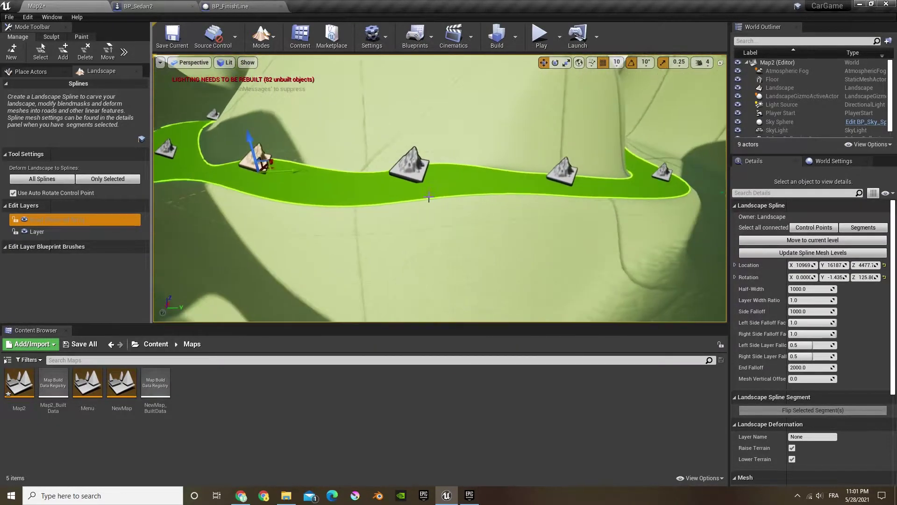
Raise several low control points of the road spline along the hillside to lift the track above the terrain.
{"action": "right_click_drag", "start_coordinate": [416, 126], "coordinate": [429, 226]}
{"action": "left_click", "coordinate": [375, 194]}
{"action": "key", "text": "w"}
{"action": "left_click_drag", "start_coordinate": [372, 187], "coordinate": [376, 141]}
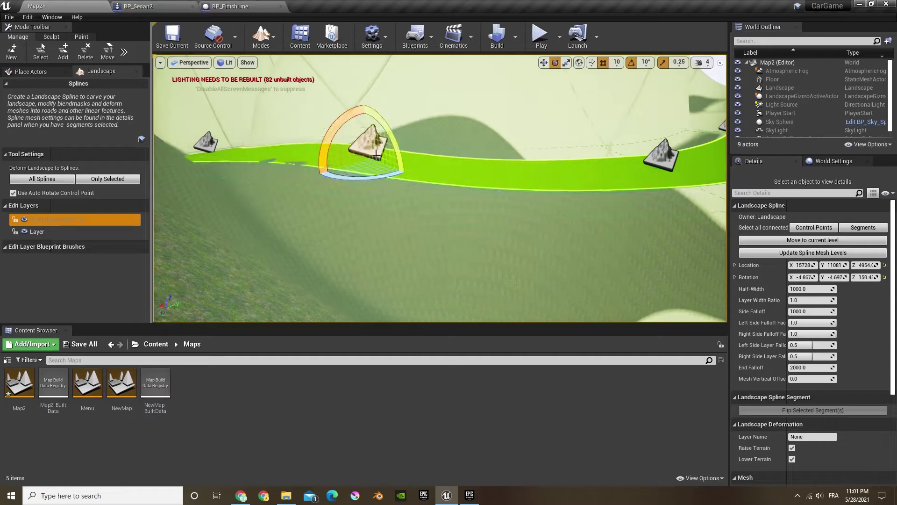
{"action": "right_click_drag", "start_coordinate": [420, 187], "coordinate": [440, 196]}
{"action": "left_click", "coordinate": [408, 206]}
{"action": "key", "text": "w"}
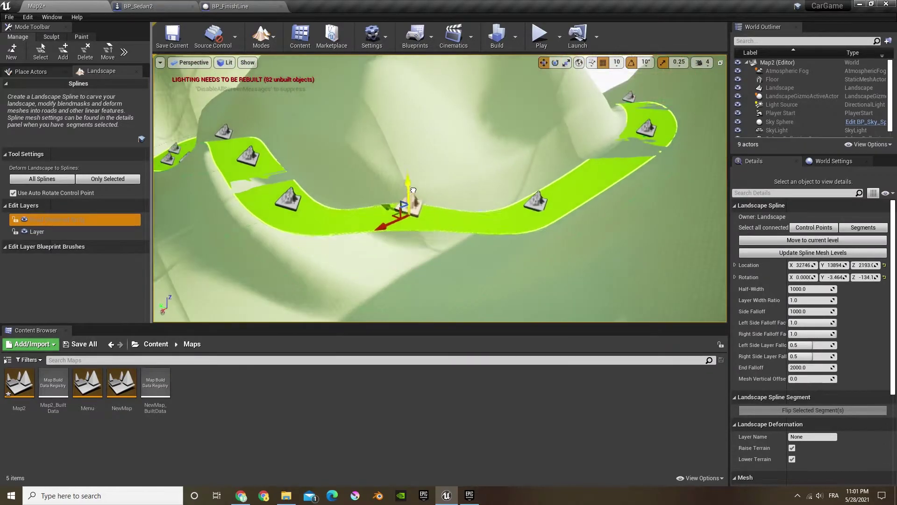
{"action": "left_click_drag", "start_coordinate": [409, 188], "coordinate": [409, 163]}
{"action": "left_click", "coordinate": [537, 198]}
{"action": "left_click_drag", "start_coordinate": [538, 182], "coordinate": [538, 178]}
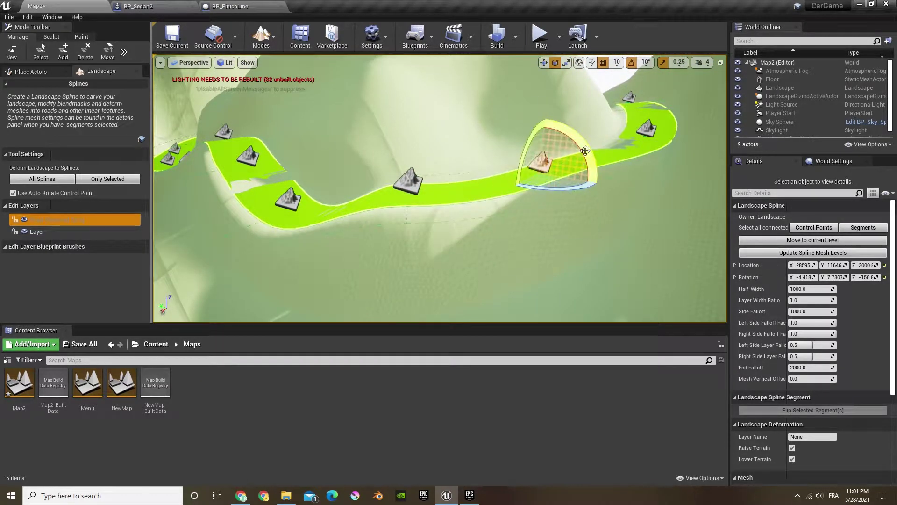
Adjust the heights of further control points around the bends to even out the road spline.
{"action": "right_click_drag", "start_coordinate": [585, 150], "coordinate": [585, 151]}
{"action": "key", "text": "w"}
{"action": "left_click", "coordinate": [522, 139]}
{"action": "left_click", "coordinate": [567, 122]}
{"action": "key", "text": "w"}
{"action": "right_click_drag", "start_coordinate": [516, 149], "coordinate": [543, 123]}
{"action": "left_click_drag", "start_coordinate": [543, 112], "coordinate": [544, 114]}
{"action": "right_click_drag", "start_coordinate": [543, 114], "coordinate": [534, 186]}
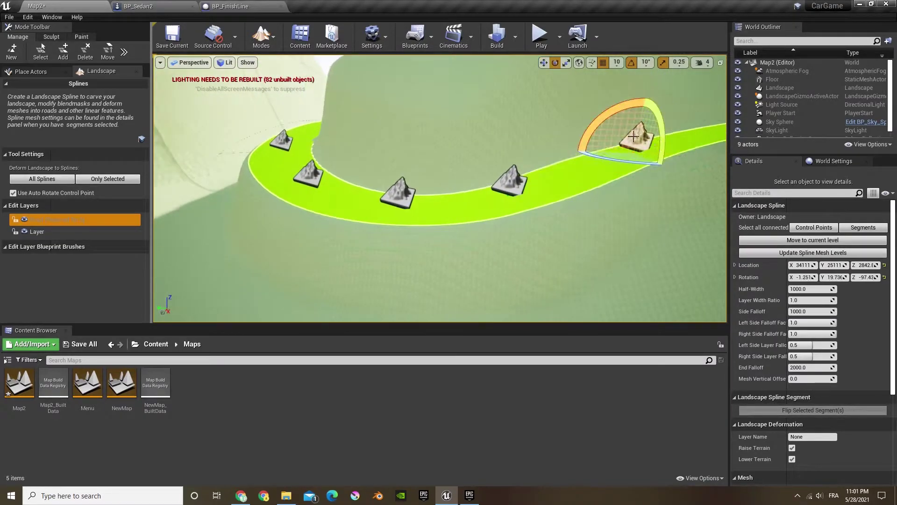
{"action": "right_click_drag", "start_coordinate": [634, 136], "coordinate": [661, 147]}
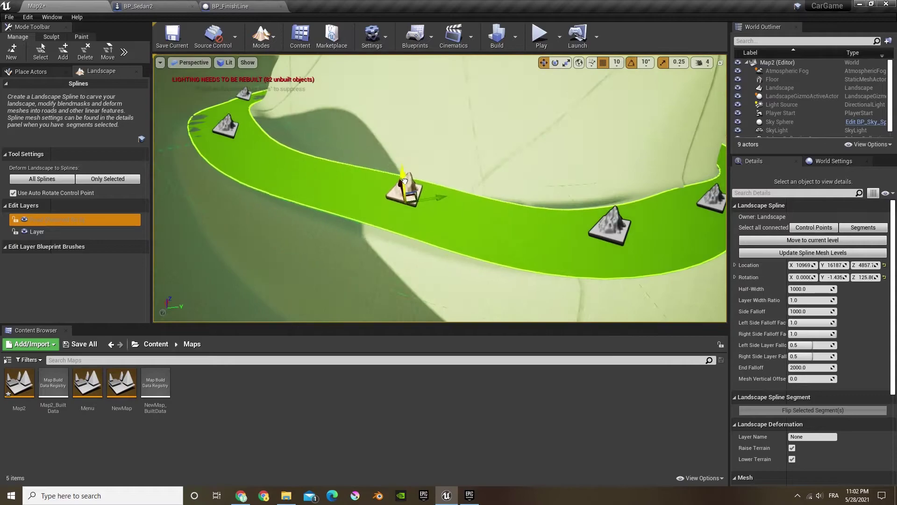
Select all connected spline segments, add a spline mesh entry and assign the road mesh to it.
{"action": "right_click_drag", "start_coordinate": [618, 224], "coordinate": [561, 201]}
{"action": "key", "text": "r"}
{"action": "left_click", "coordinate": [863, 228]}
{"action": "left_click", "coordinate": [843, 378]}
{"action": "left_click", "coordinate": [740, 389]}
{"action": "left_click", "coordinate": [855, 408]}
{"action": "type", "text": "road"}
{"action": "left_click", "coordinate": [806, 281]}
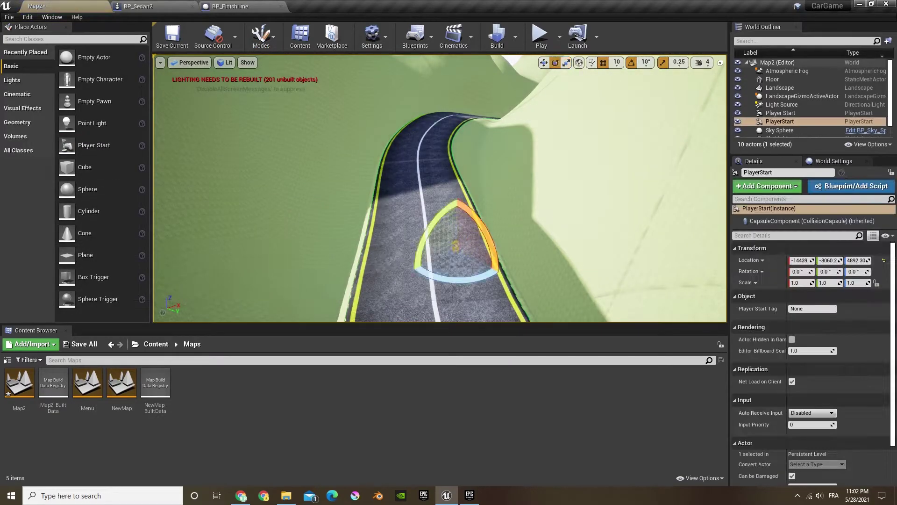
Play-test Map2 by driving the car on the road, stop the session and look over the track and mountains.
{"action": "left_click", "coordinate": [540, 36]}
{"action": "key", "text": "w"}
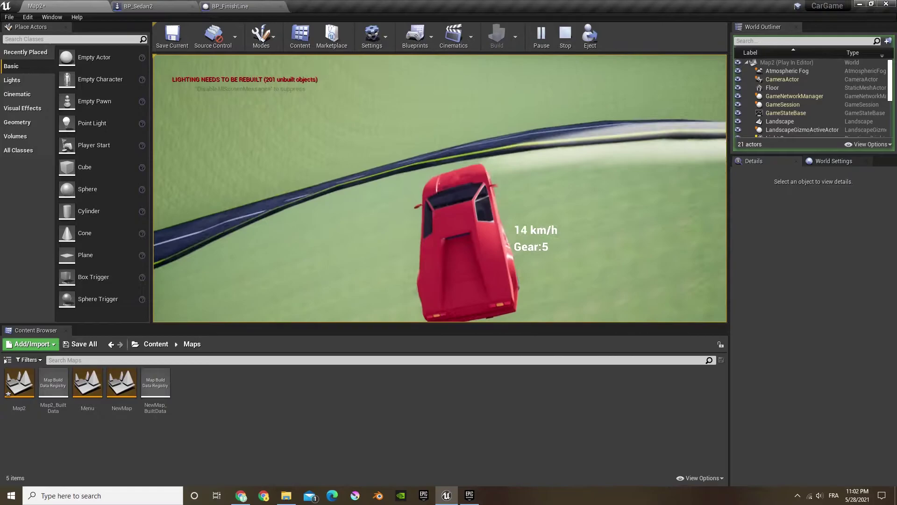
{"action": "key", "text": "Escape"}
{"action": "key", "text": "w"}
{"action": "right_click_drag", "start_coordinate": [441, 188], "coordinate": [500, 164]}
{"action": "key", "text": "w"}
{"action": "left_click", "coordinate": [440, 188]}
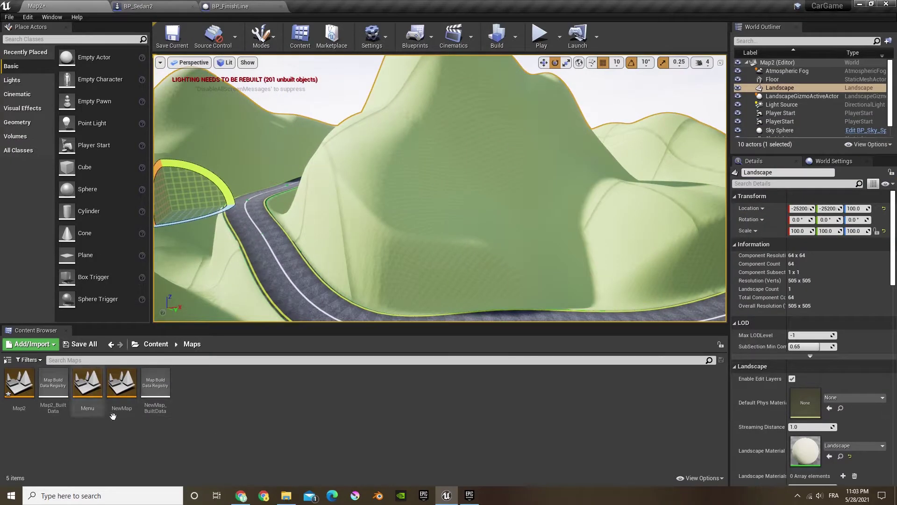
Create a Widget Blueprint named Map in the Content/Widgets folder.
{"action": "left_click", "coordinate": [154, 345]}
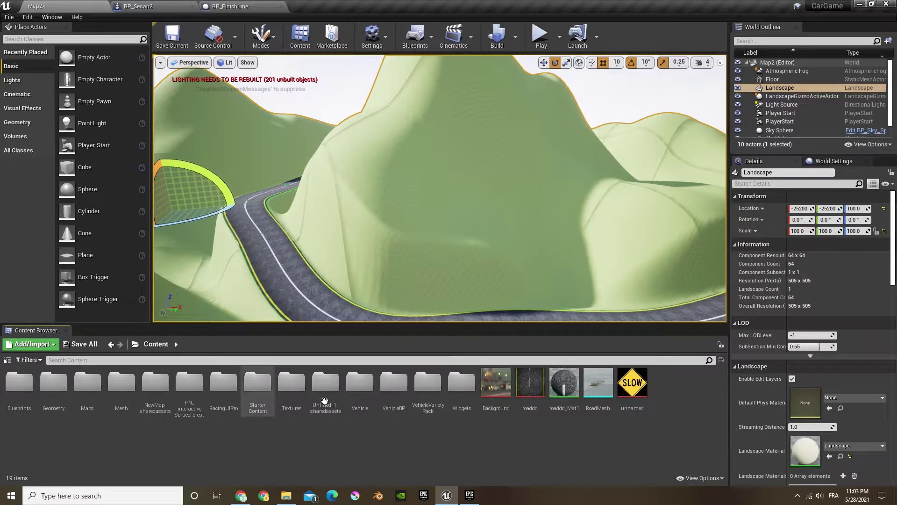
{"action": "left_click", "coordinate": [469, 408]}
{"action": "double_click", "coordinate": [469, 407]}
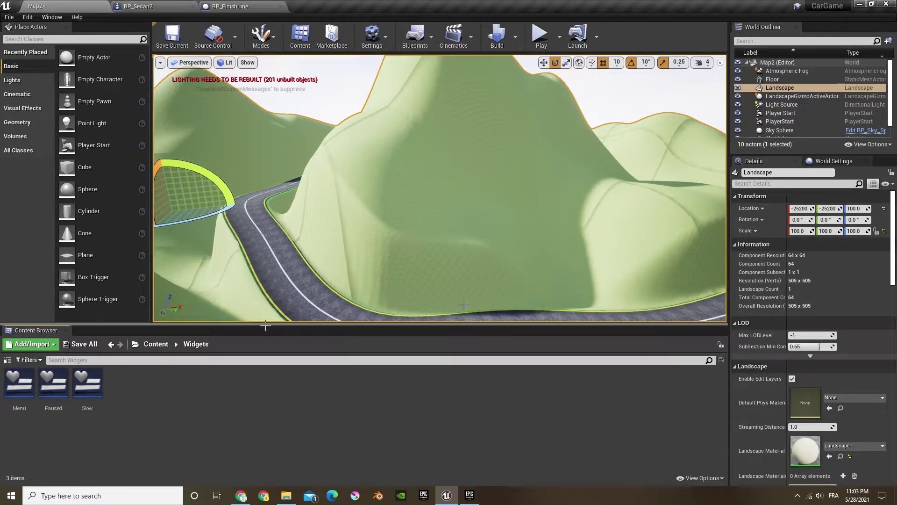
{"action": "right_click", "coordinate": [141, 395]}
{"action": "mouse_move", "coordinate": [168, 393]}
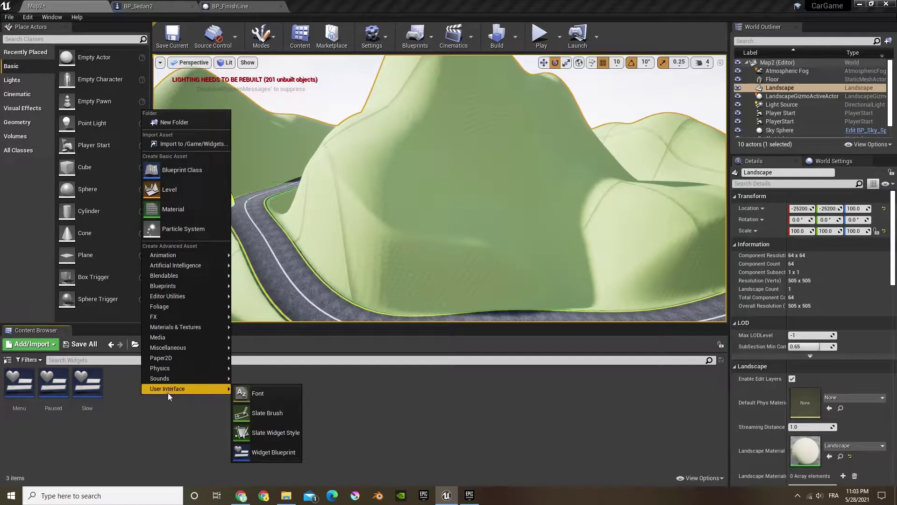
{"action": "left_click", "coordinate": [253, 452]}
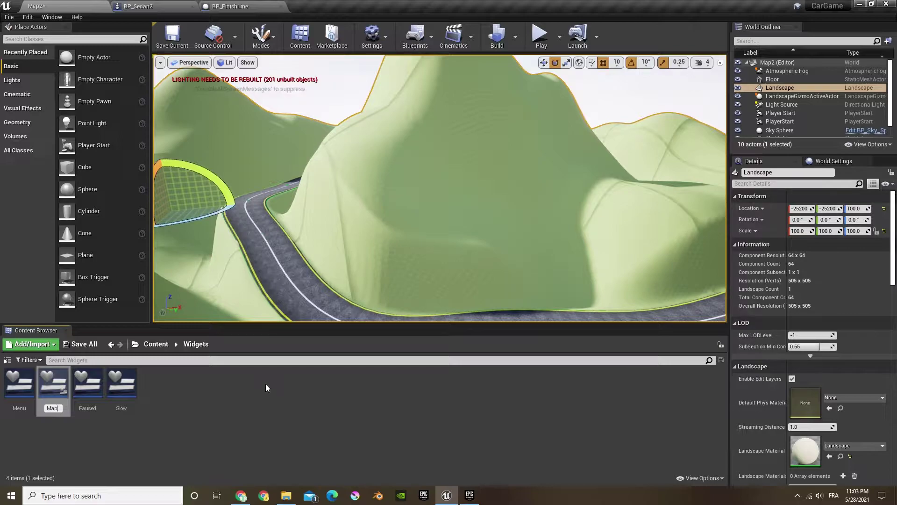
{"action": "key", "text": "BackSpace"}
{"action": "key", "text": "BackSpace"}
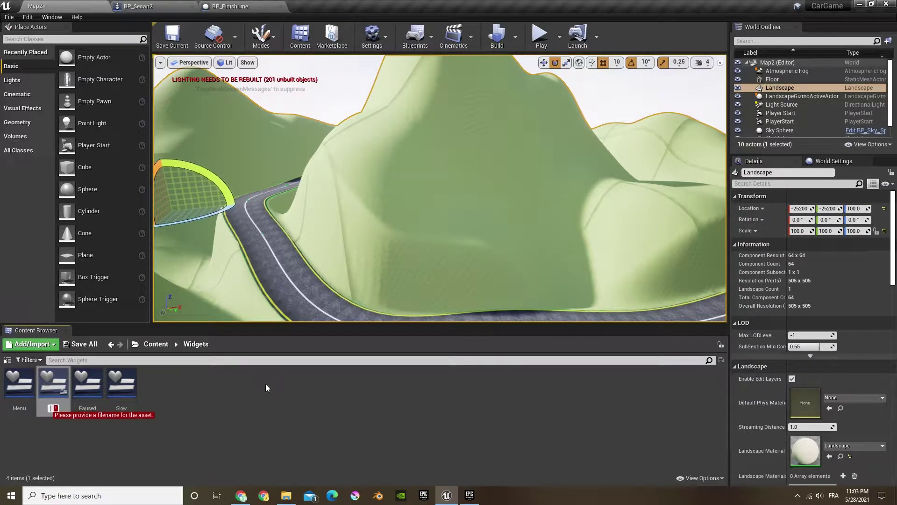
{"action": "type", "text": "M"}
{"action": "key", "text": "BackSpace"}
{"action": "type", "text": "Map"}
{"action": "key", "text": "Return"}
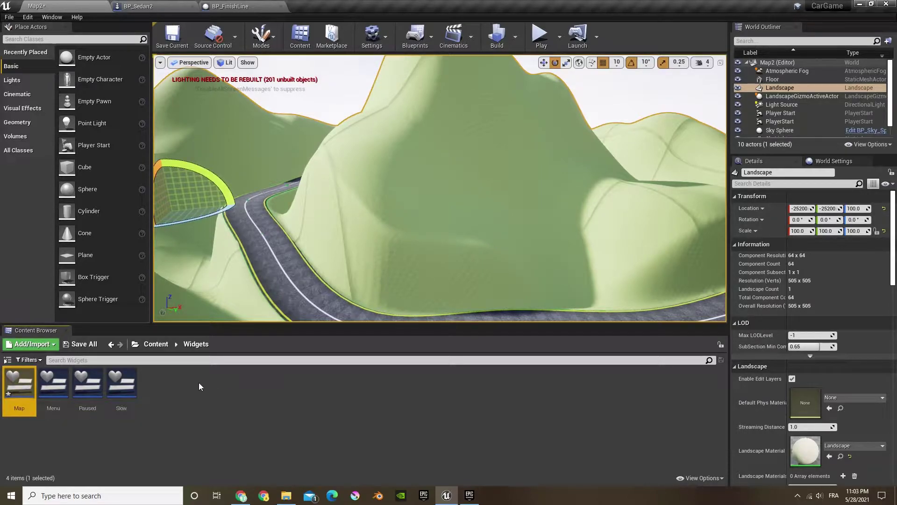
Open the Map widget, add an Image and stretch it over the whole canvas to about 1928 × 1077.
{"action": "double_click", "coordinate": [28, 395]}
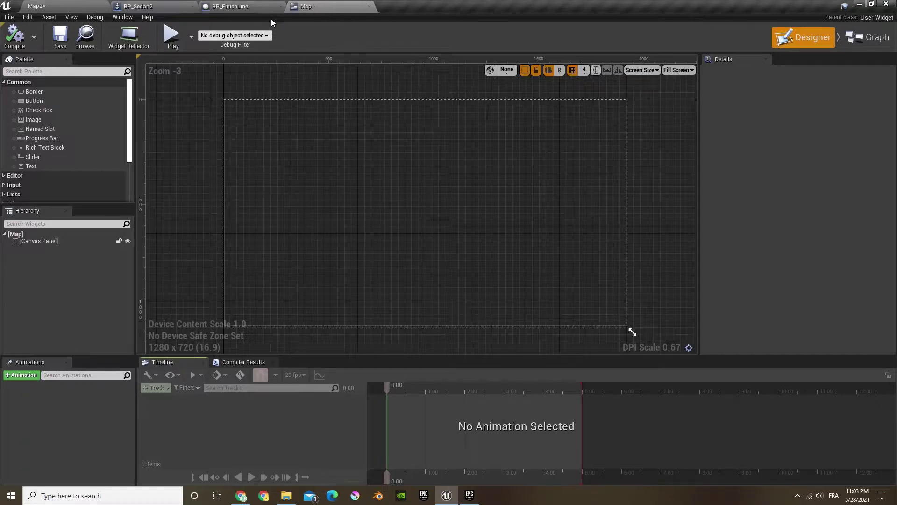
{"action": "left_click", "coordinate": [248, 6]}
{"action": "left_click", "coordinate": [322, 6]}
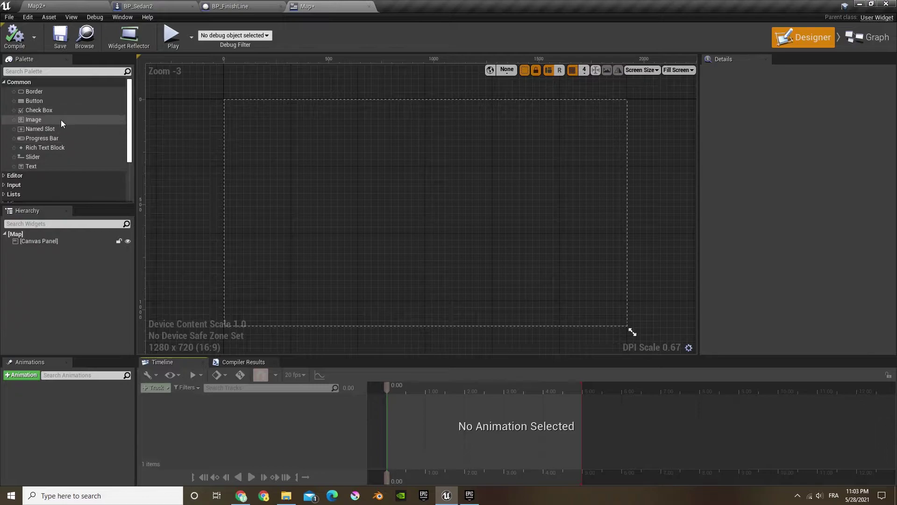
{"action": "left_click_drag", "start_coordinate": [61, 123], "coordinate": [629, 325]}
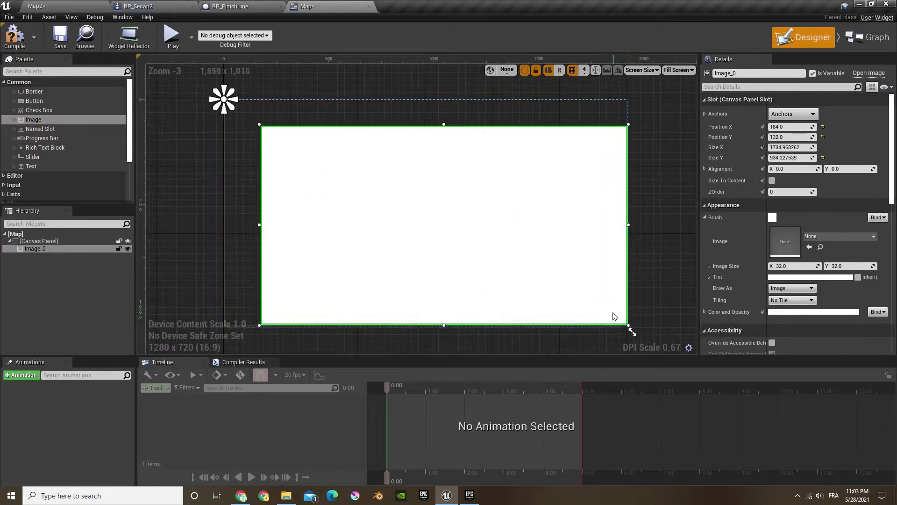
{"action": "left_click_drag", "start_coordinate": [259, 124], "coordinate": [225, 99]}
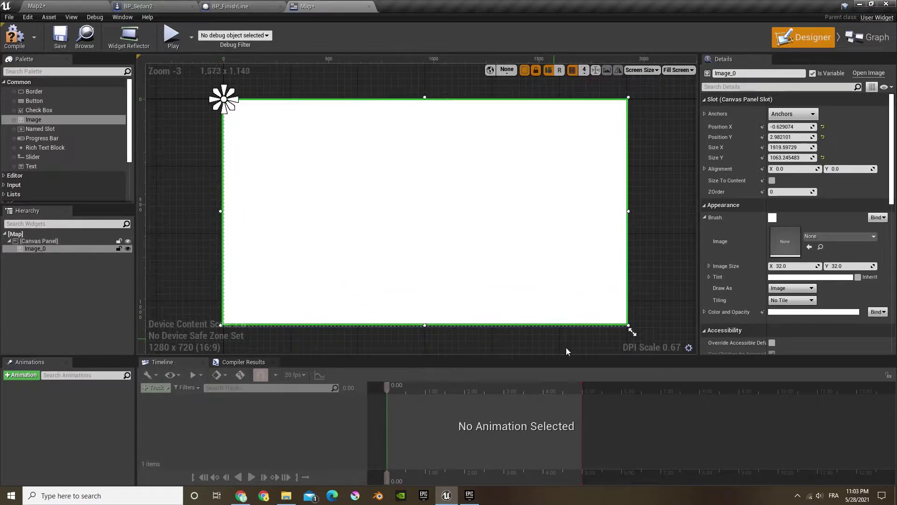
{"action": "left_click_drag", "start_coordinate": [632, 331], "coordinate": [633, 333]}
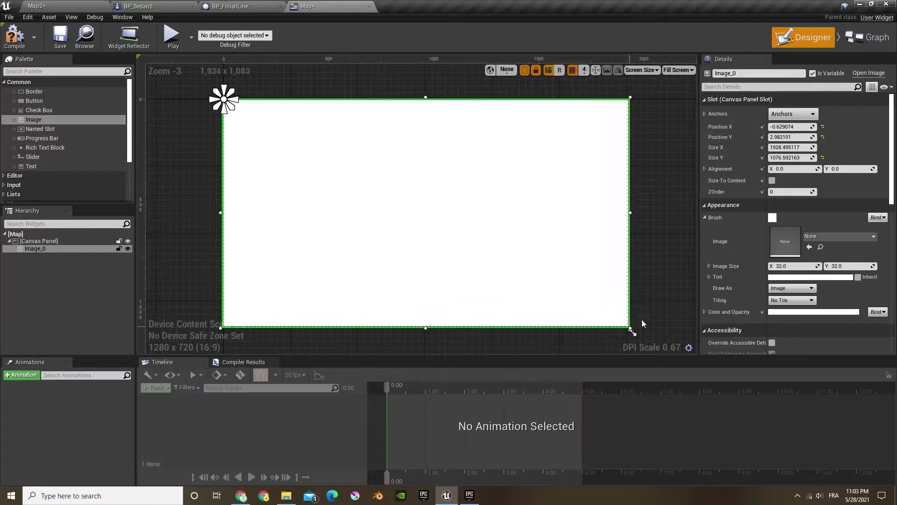
Assign the Background texture to the canvas-filling image and save the widget.
{"action": "left_click", "coordinate": [811, 238]}
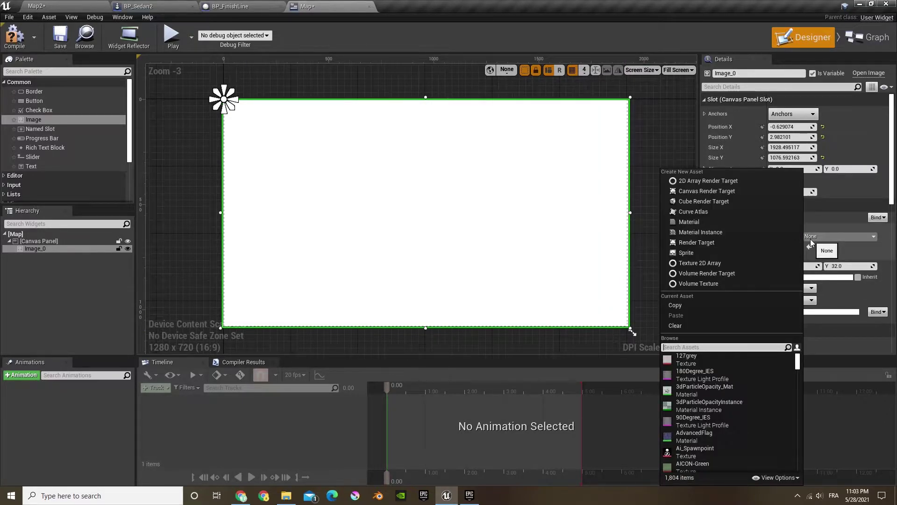
{"action": "type", "text": "backgrou"}
{"action": "key", "text": "Return"}
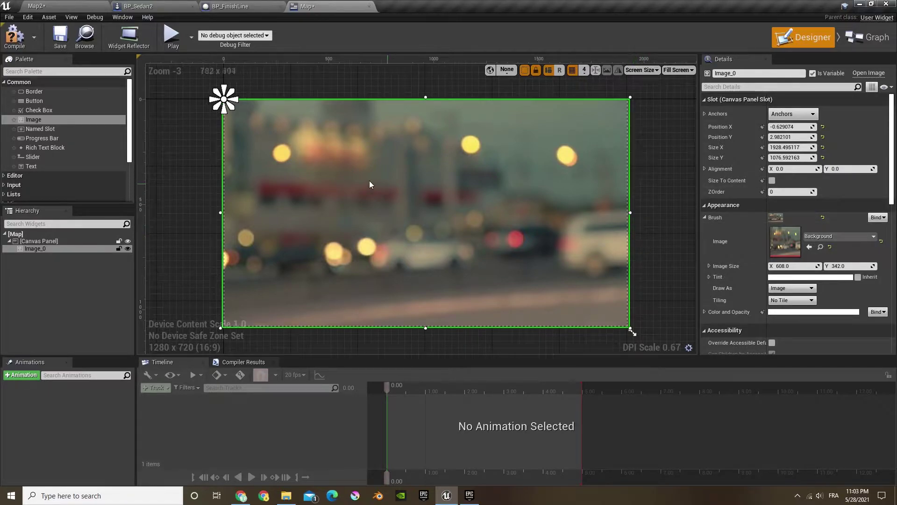
{"action": "left_click", "coordinate": [59, 35]}
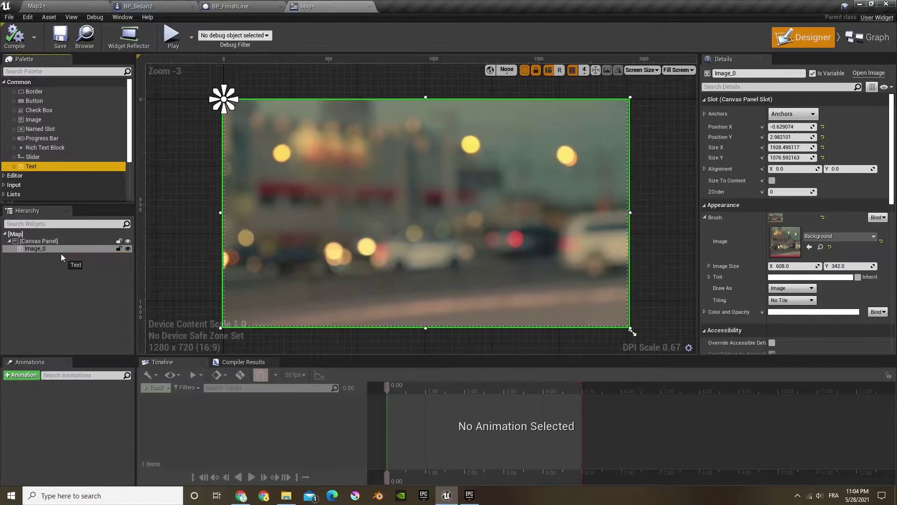
Add a text block about 574 × 127 in the upper middle of the canvas and set its text to "Select Map".
{"action": "left_click_drag", "start_coordinate": [61, 253], "coordinate": [441, 187]}
{"action": "left_click_drag", "start_coordinate": [352, 161], "coordinate": [376, 132]}
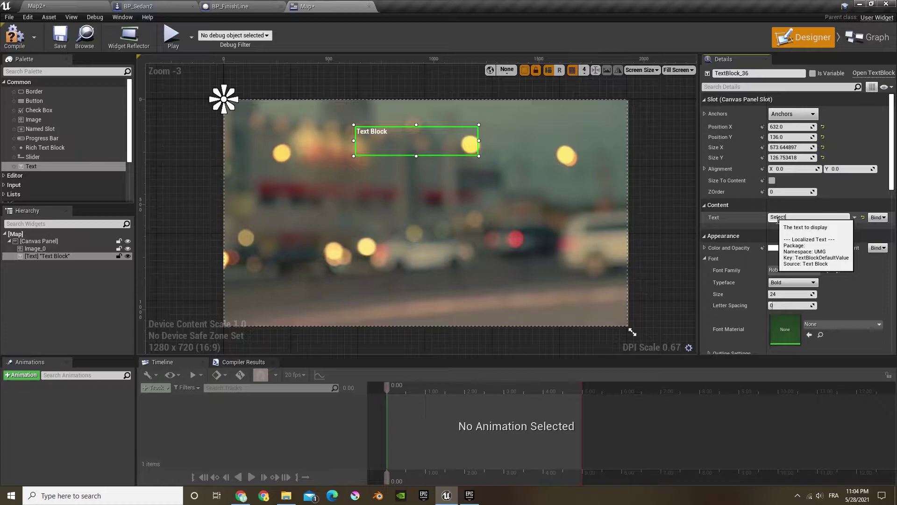
{"action": "left_click", "coordinate": [778, 218]}
{"action": "type", "text": "Select Map"}
{"action": "key", "text": "Return"}
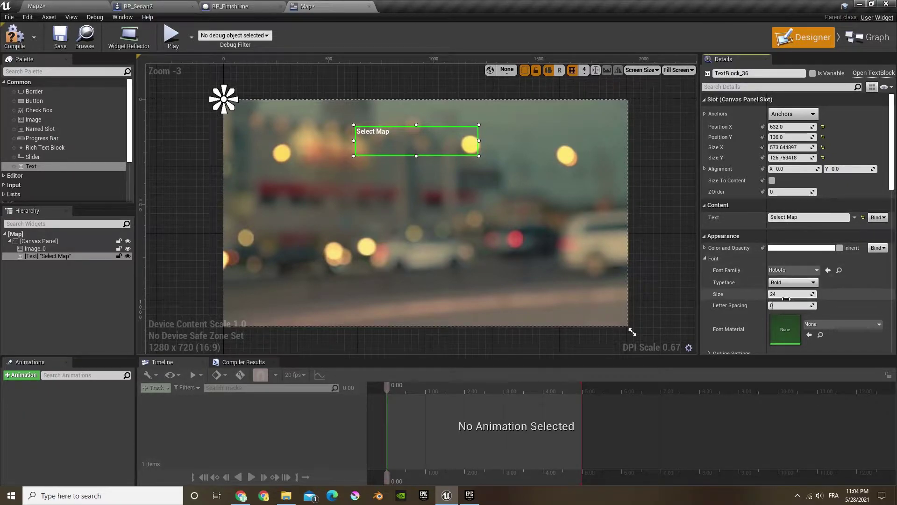
Set the Select Map text to size 90, Light typeface and size to content, and move it up to about Y 48.
{"action": "mouse_move", "coordinate": [787, 298]}
{"action": "left_mouse_down"}
{"action": "mouse_move", "coordinate": [801, 296]}
{"action": "mouse_move", "coordinate": [781, 294]}
{"action": "left_mouse_up"}
{"action": "left_click", "coordinate": [772, 181]}
{"action": "left_click", "coordinate": [795, 283]}
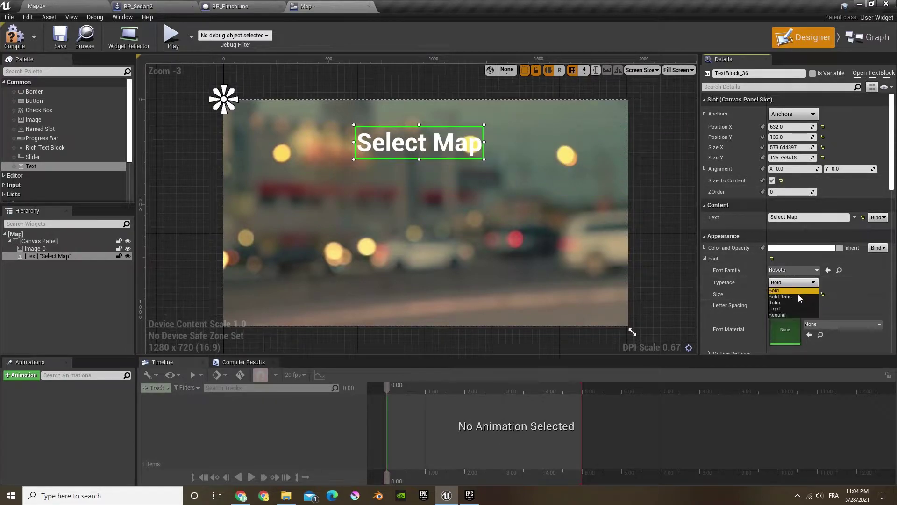
{"action": "left_click", "coordinate": [783, 310]}
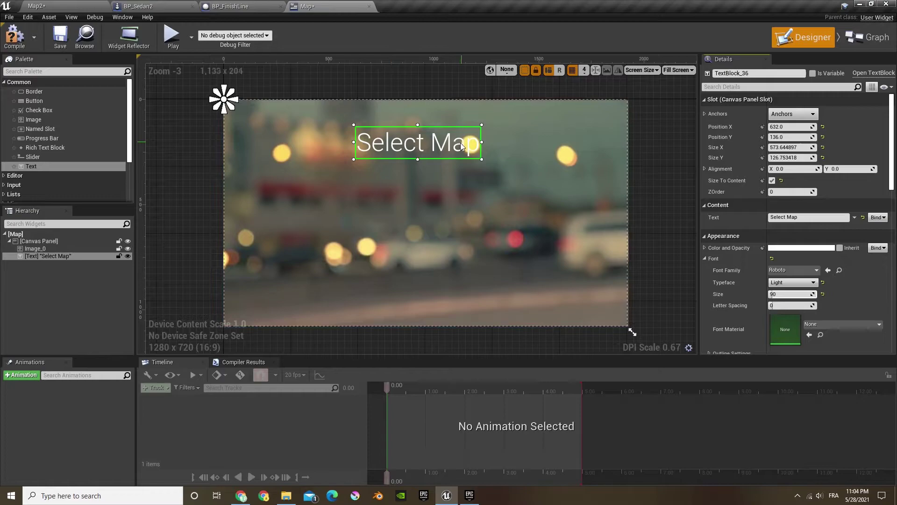
{"action": "left_click_drag", "start_coordinate": [461, 142], "coordinate": [456, 130]}
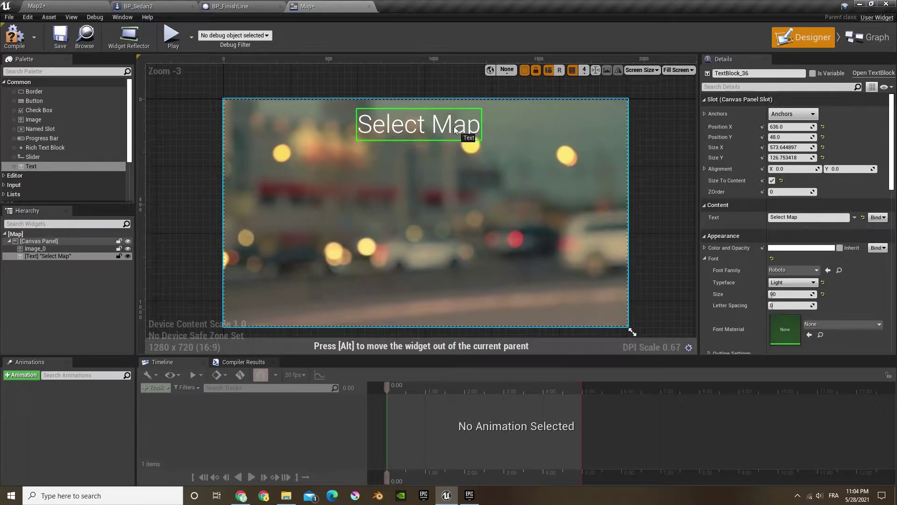
Anchor the title to the canvas centre with alignment 0.5, 0.5, and set its position to X 0 and about Y -450.
{"action": "left_click", "coordinate": [793, 114]}
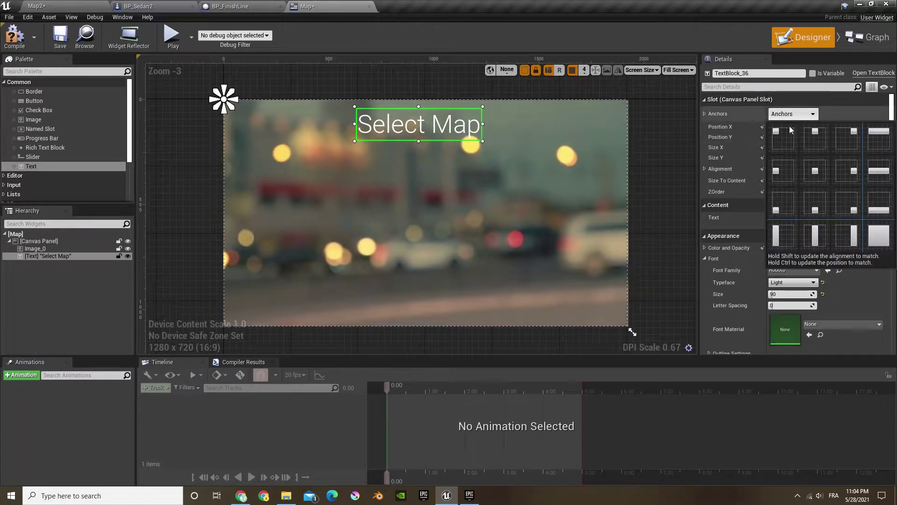
{"action": "left_click", "coordinate": [813, 171]}
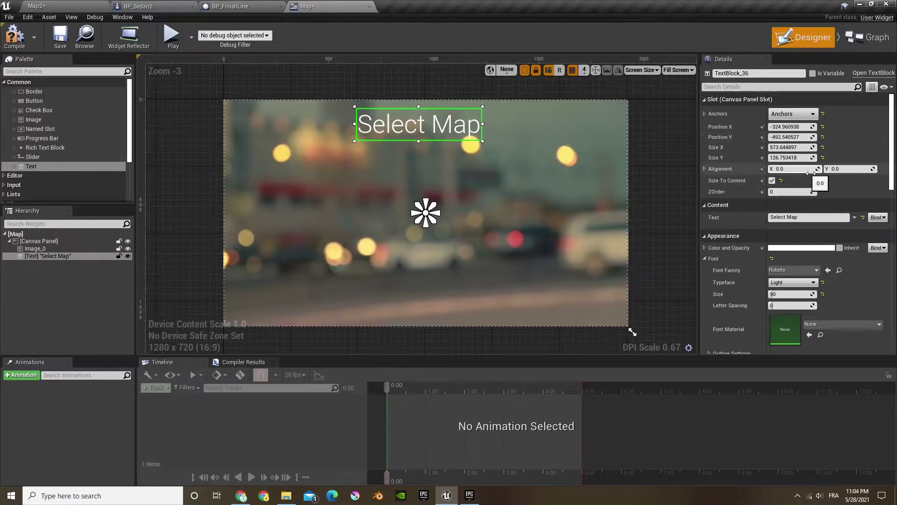
{"action": "left_click", "coordinate": [837, 169]}
{"action": "type", "text": ".5"}
{"action": "key", "text": "Return"}
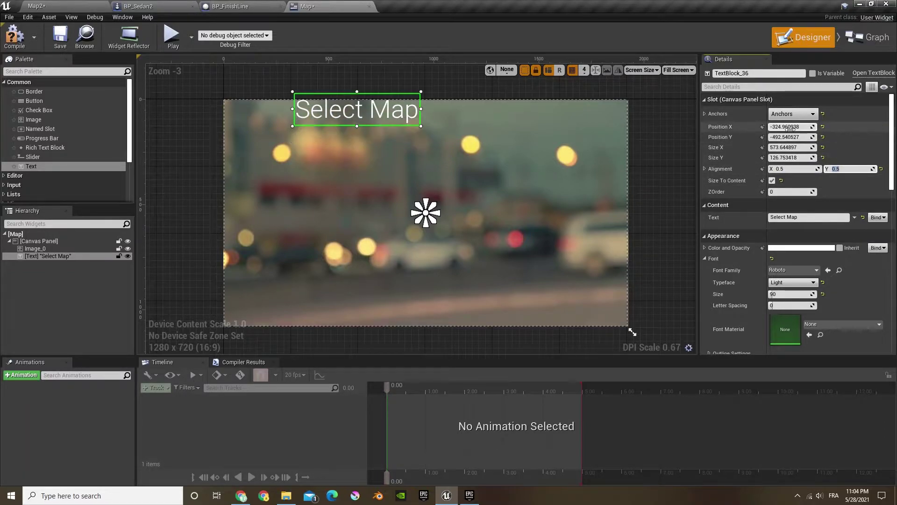
{"action": "type", "text": "0.0"}
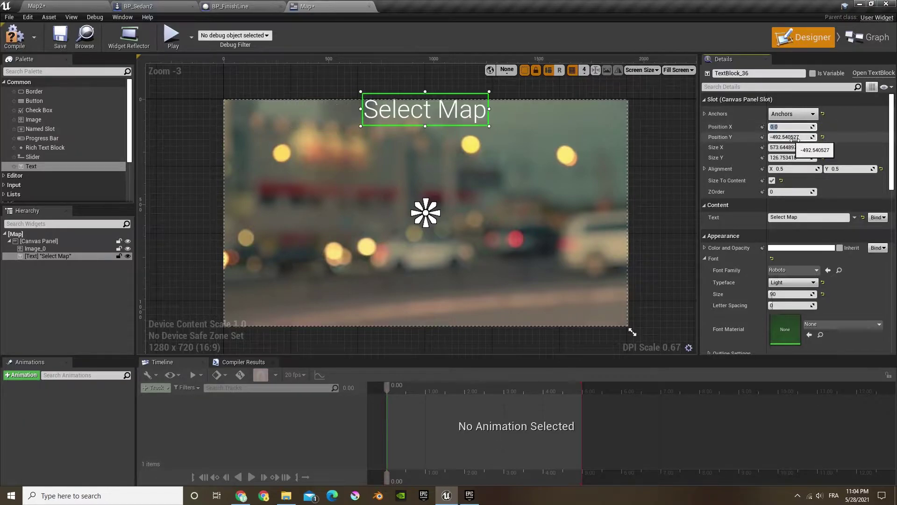
{"action": "mouse_move", "coordinate": [797, 138]}
{"action": "left_mouse_down"}
{"action": "mouse_move", "coordinate": [806, 138]}
{"action": "mouse_move", "coordinate": [795, 138]}
{"action": "left_mouse_up"}
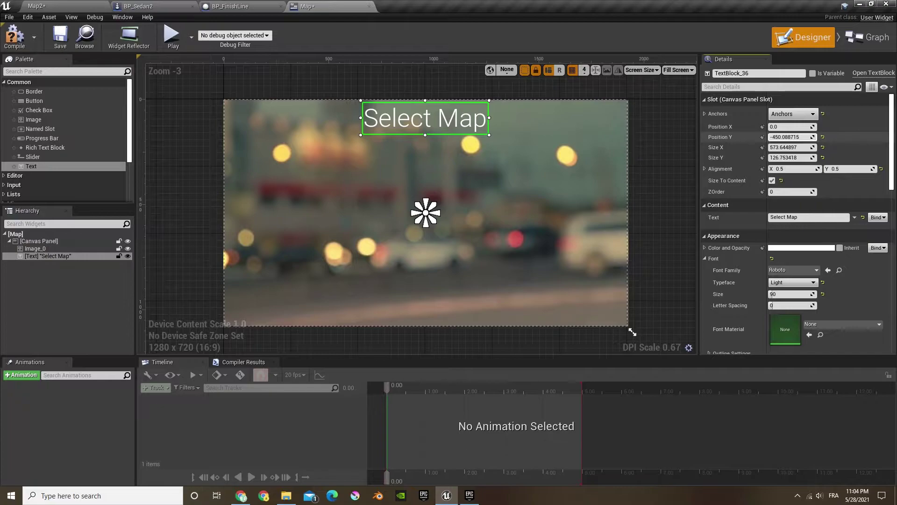
Re-anchor the title to the top centre, set its position to X 0 and about Y 108, and compile the widget.
{"action": "left_click", "coordinate": [793, 115]}
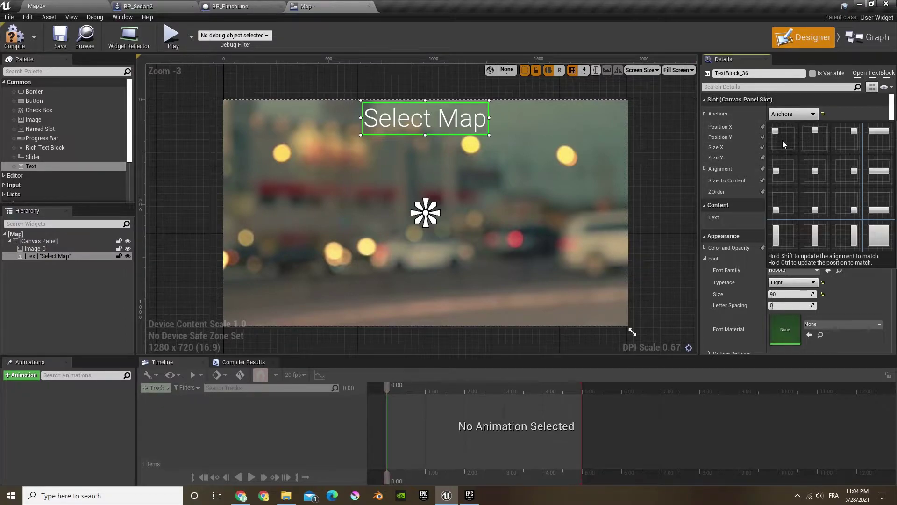
{"action": "left_click", "coordinate": [816, 135], "text": "ctrl"}
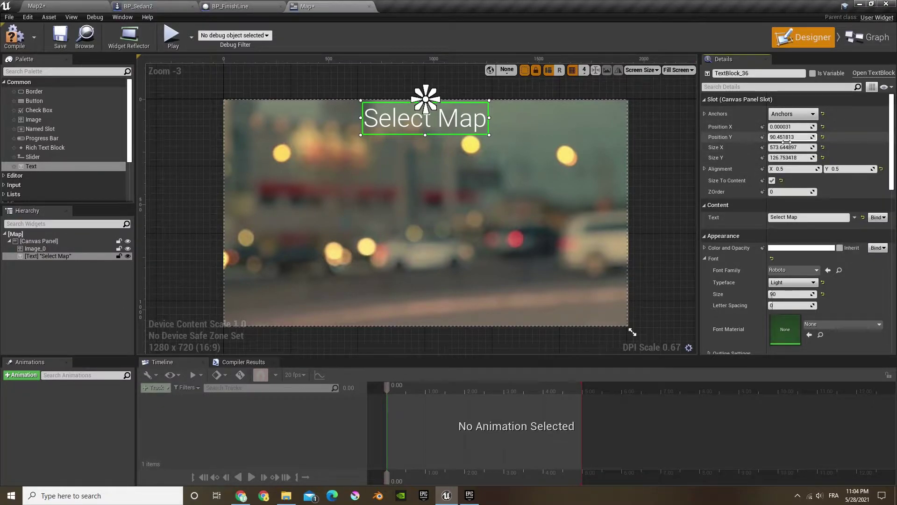
{"action": "left_click_drag", "start_coordinate": [788, 142], "coordinate": [794, 137]}
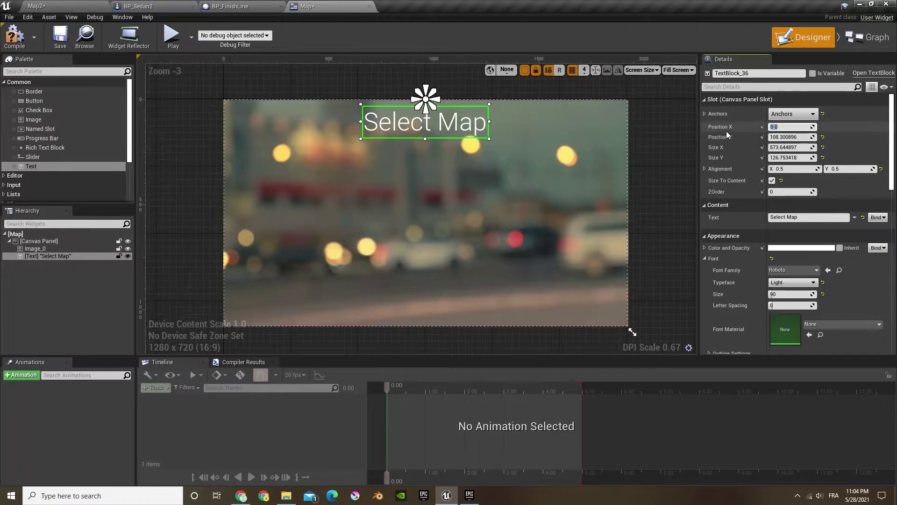
{"action": "left_click", "coordinate": [14, 37]}
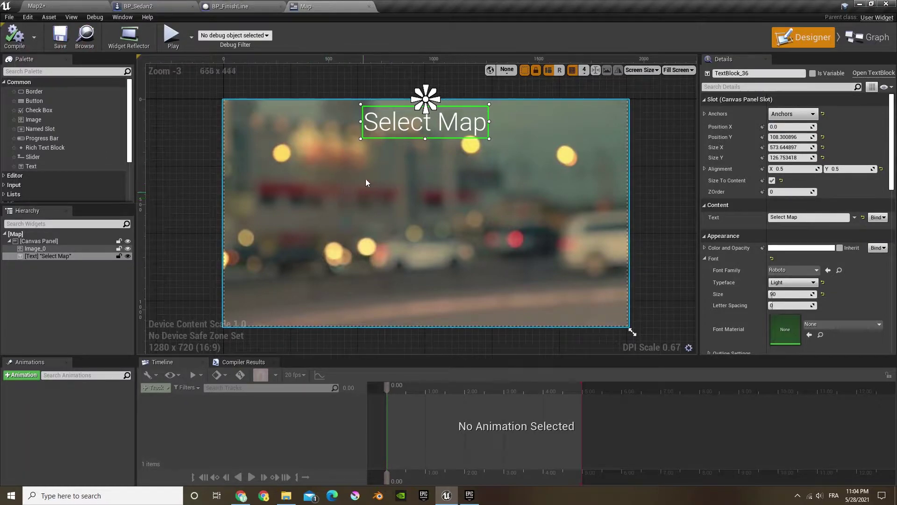
Frame the mountain road in the Map2 viewport, take a high resolution screenshot at multiplier 1.0 and open the saved file's folder.
{"action": "left_click", "coordinate": [77, 5]}
{"action": "right_click_drag", "start_coordinate": [370, 162], "coordinate": [505, 172]}
{"action": "right_click_drag", "start_coordinate": [318, 163], "coordinate": [384, 121]}
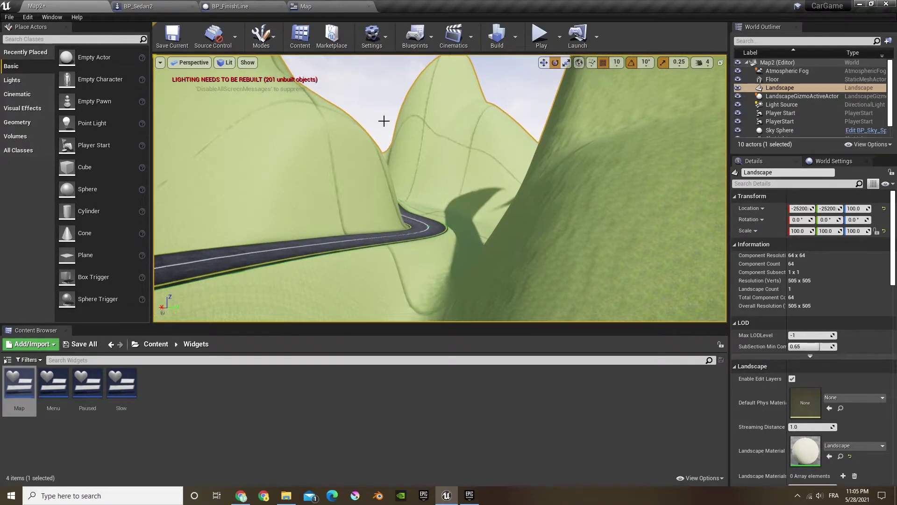
{"action": "left_click", "coordinate": [160, 63]}
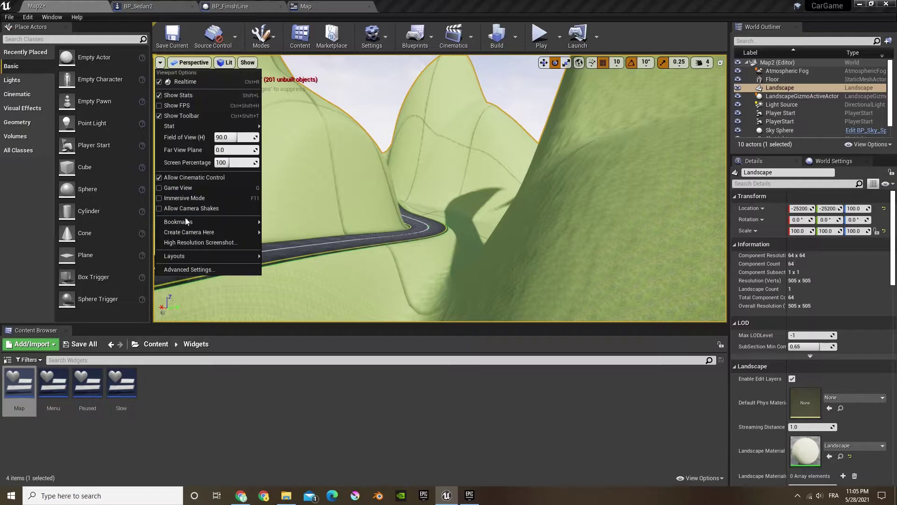
{"action": "left_click", "coordinate": [190, 242]}
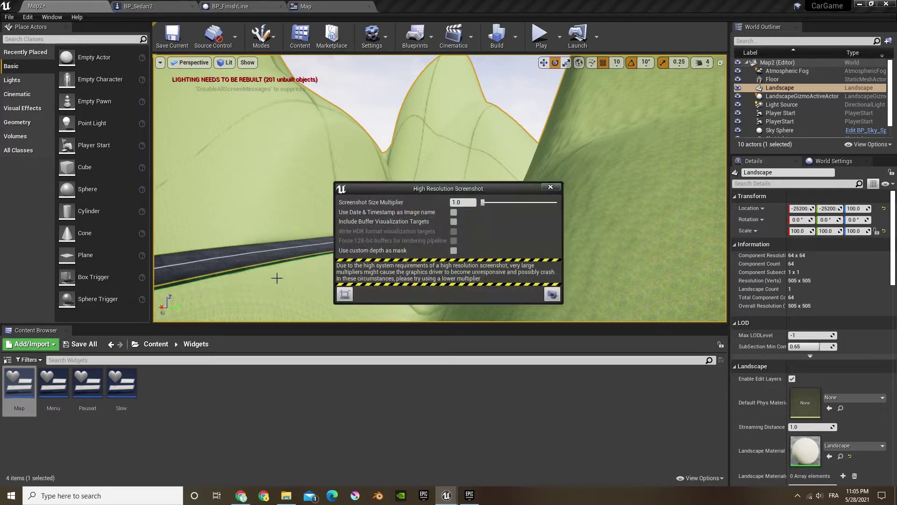
{"action": "left_click", "coordinate": [546, 296]}
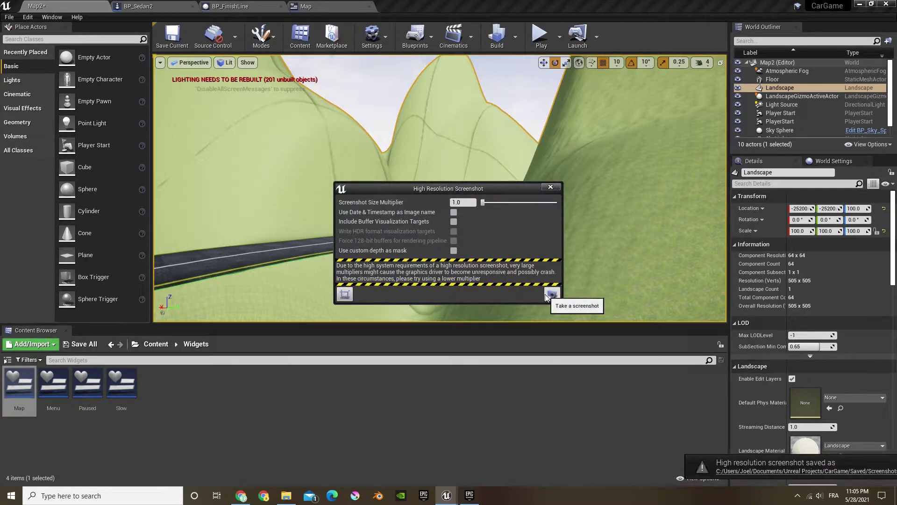
{"action": "left_click", "coordinate": [666, 472]}
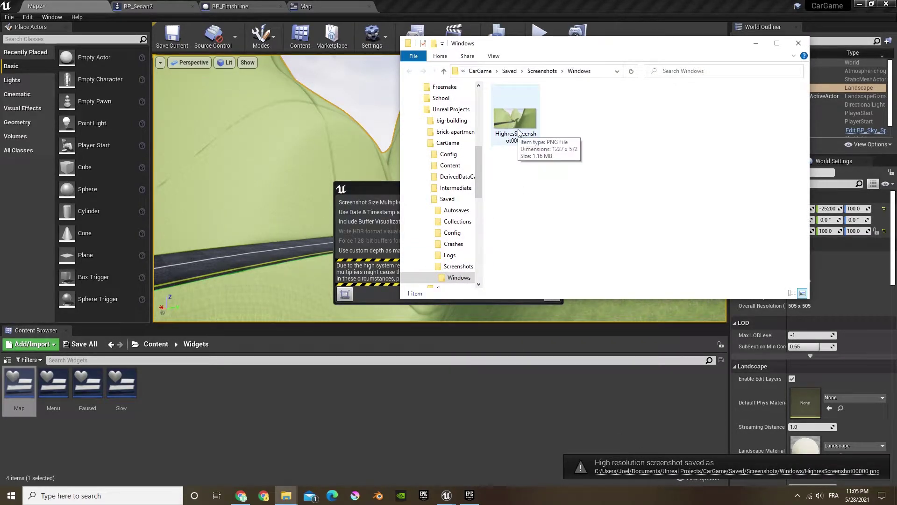
Import HighresScreenshot00000 from the Windows screenshots folder into the Widgets content folder and close the High Resolution Screenshot window.
{"action": "left_click_drag", "start_coordinate": [519, 132], "coordinate": [306, 354]}
{"action": "left_click_drag", "start_coordinate": [235, 385], "coordinate": [235, 386]}
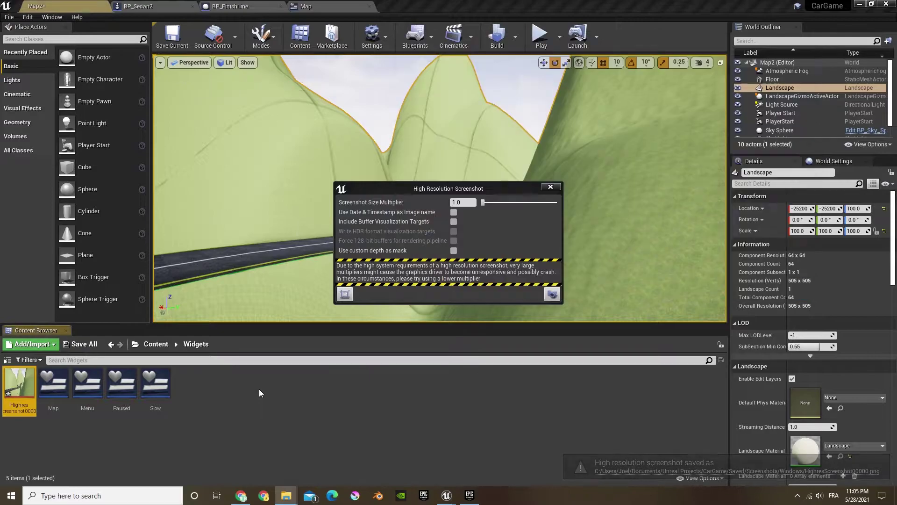
{"action": "left_click", "coordinate": [259, 389]}
{"action": "left_click", "coordinate": [551, 187]}
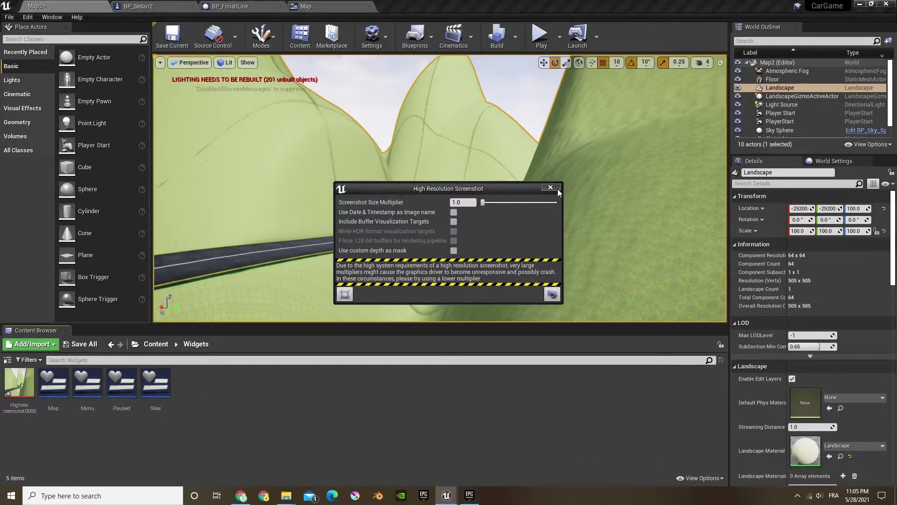
Add an image to the Map widget's canvas, about 360 by 520, at position X 236, Y 300.
{"action": "left_click", "coordinate": [309, 5]}
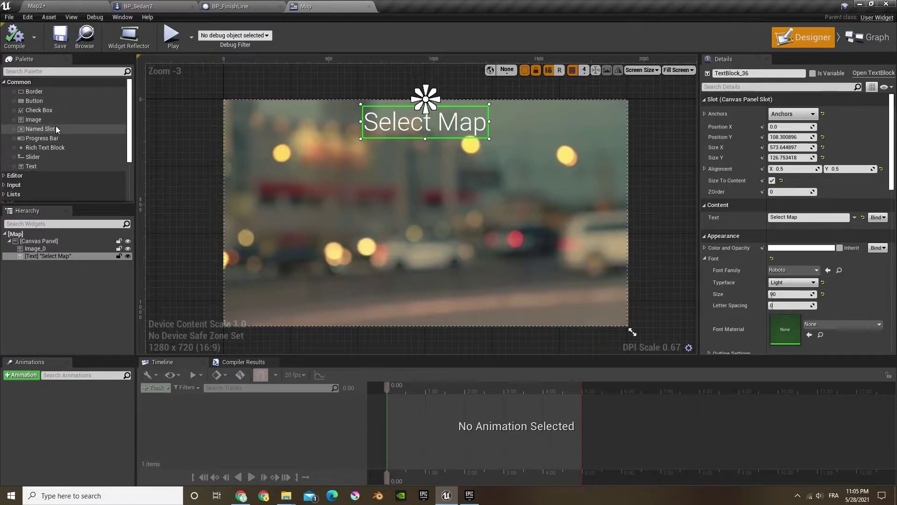
{"action": "left_click_drag", "start_coordinate": [54, 120], "coordinate": [381, 295]}
{"action": "left_click_drag", "start_coordinate": [361, 257], "coordinate": [322, 233]}
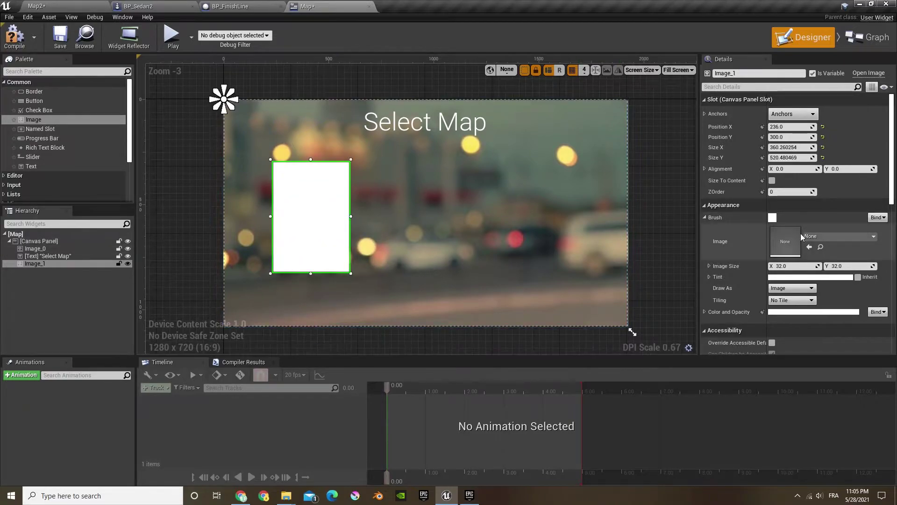
Assign the HighresScreenshot00000 texture to the new image and reshape it to about 716 by 396 at position X 140, Y 360.
{"action": "left_click", "coordinate": [111, 5]}
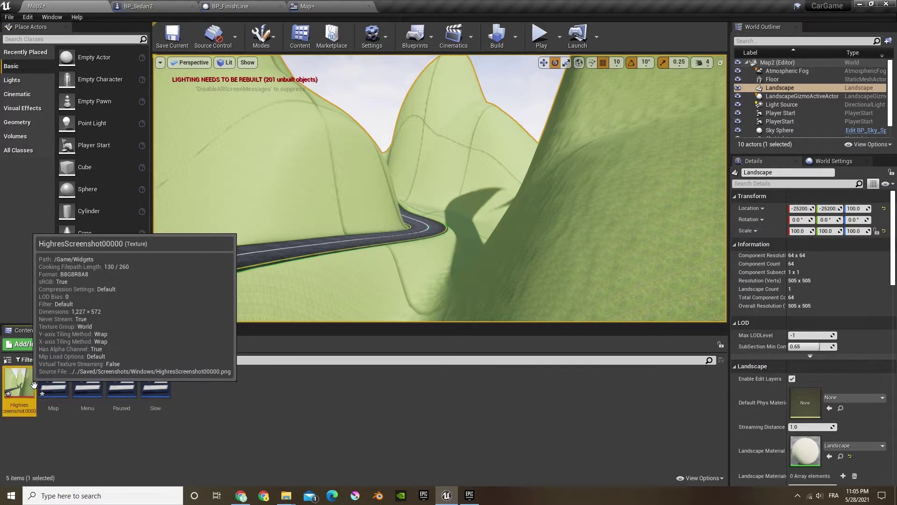
{"action": "key", "text": "F2"}
{"action": "left_click", "coordinate": [306, 7]}
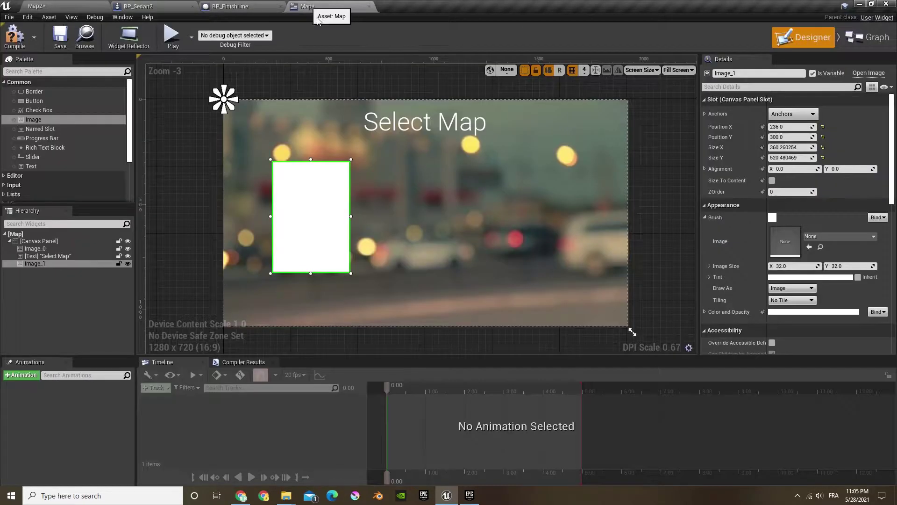
{"action": "left_click", "coordinate": [815, 238]}
{"action": "type", "text": "HighresScreenshot00000"}
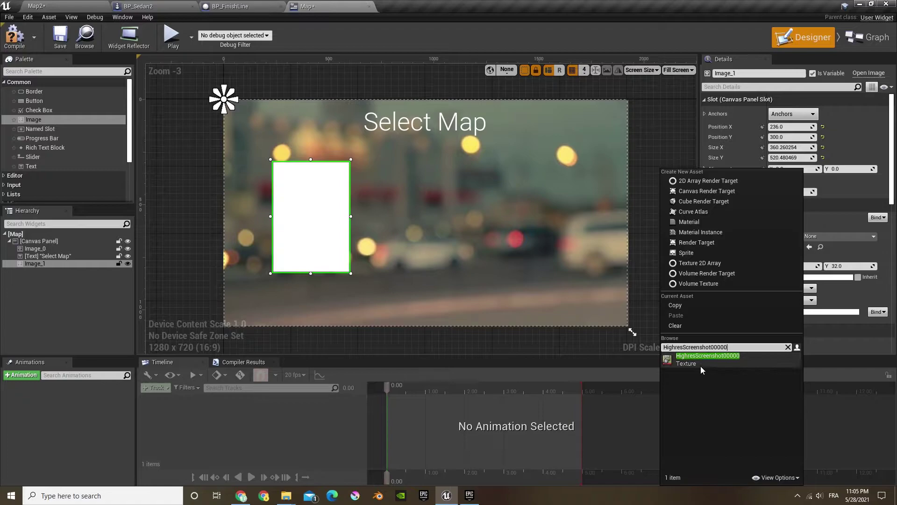
{"action": "left_click", "coordinate": [701, 366]}
{"action": "left_click_drag", "start_coordinate": [351, 216], "coordinate": [400, 218]}
{"action": "left_click_drag", "start_coordinate": [430, 272], "coordinate": [381, 239]}
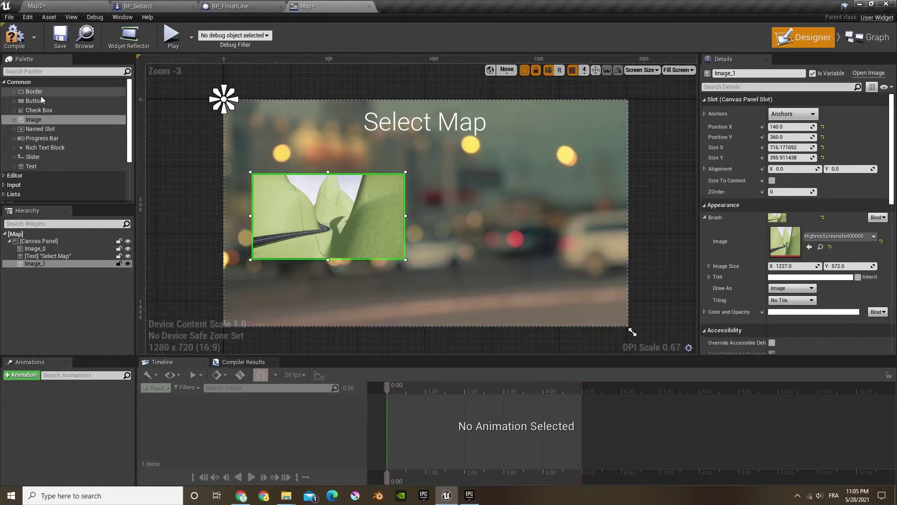
Add a text reading Valley below the map image, with Light typeface and font size 70.
{"action": "left_click_drag", "start_coordinate": [43, 166], "coordinate": [276, 284]}
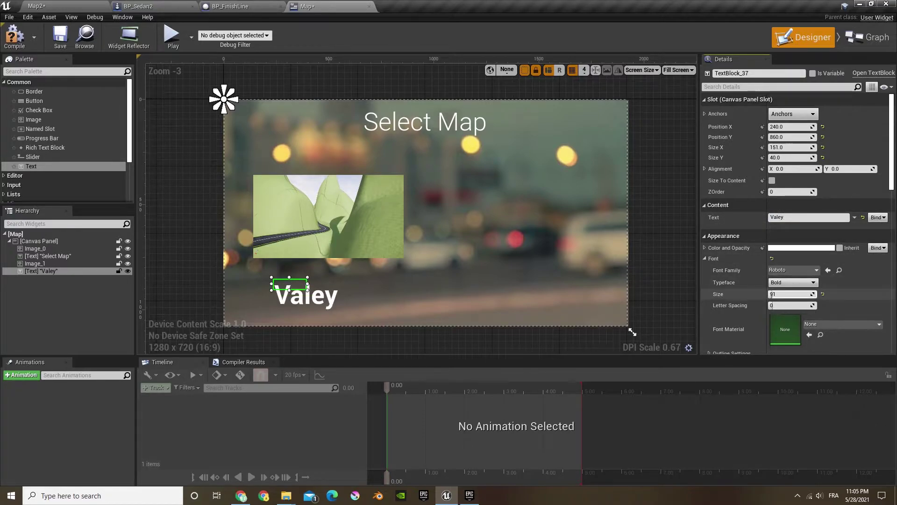
{"action": "left_click_drag", "start_coordinate": [790, 294], "coordinate": [776, 294]}
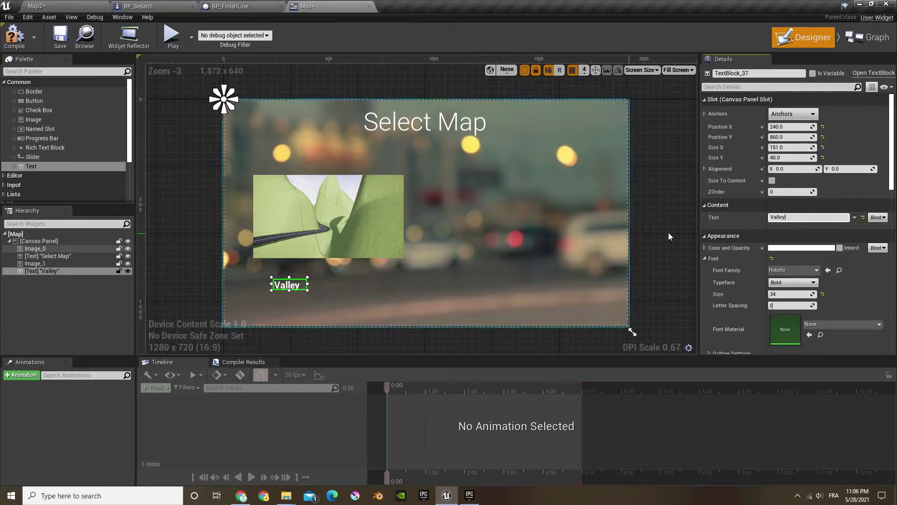
{"action": "left_click", "coordinate": [782, 282]}
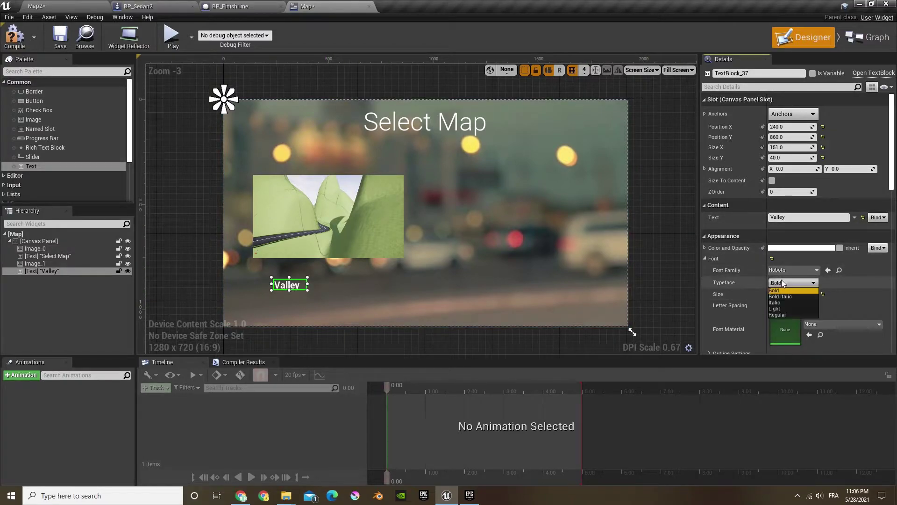
{"action": "left_click", "coordinate": [783, 307]}
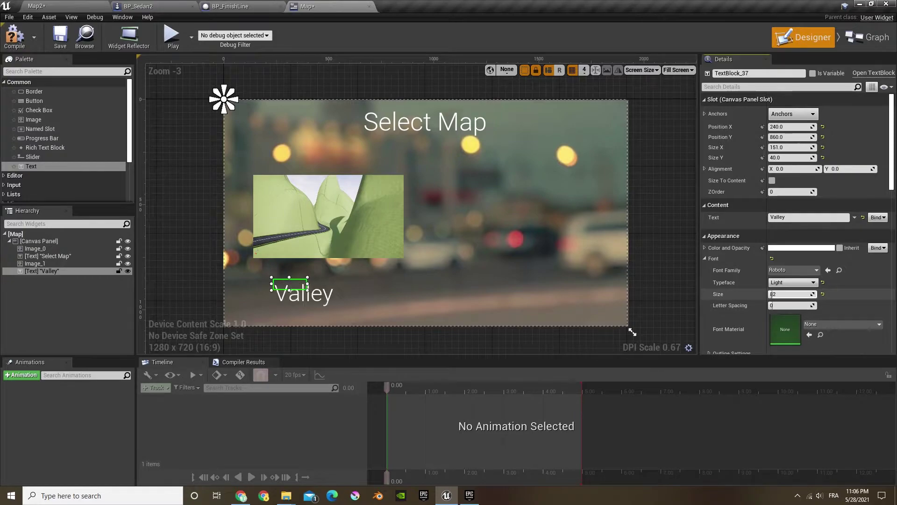
{"action": "mouse_move", "coordinate": [790, 294]}
{"action": "left_mouse_down"}
{"action": "mouse_move", "coordinate": [806, 294]}
{"action": "mouse_move", "coordinate": [793, 294]}
{"action": "left_mouse_up"}
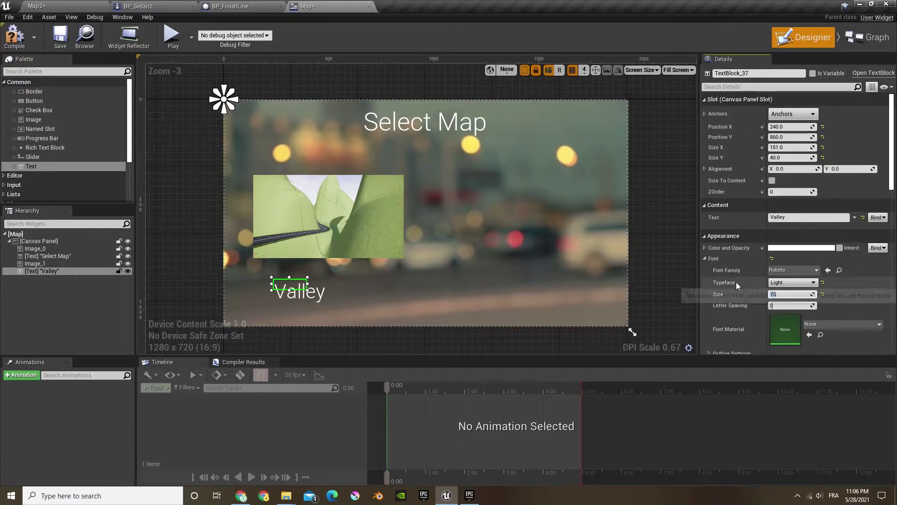
Make the Valley text size to content and set its alignment to 0.5, 0.5.
{"action": "left_click", "coordinate": [772, 181]}
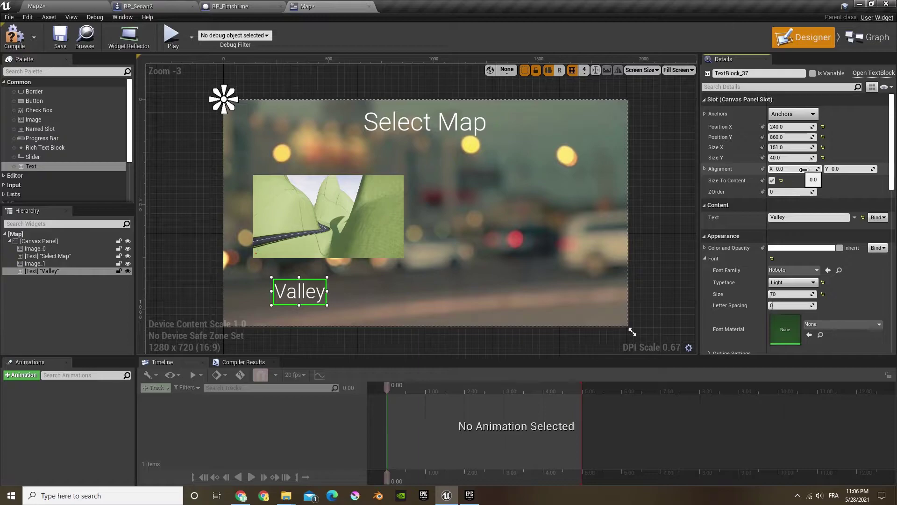
{"action": "left_click", "coordinate": [849, 169]}
{"action": "type", "text": ".5"}
{"action": "key", "text": "Return"}
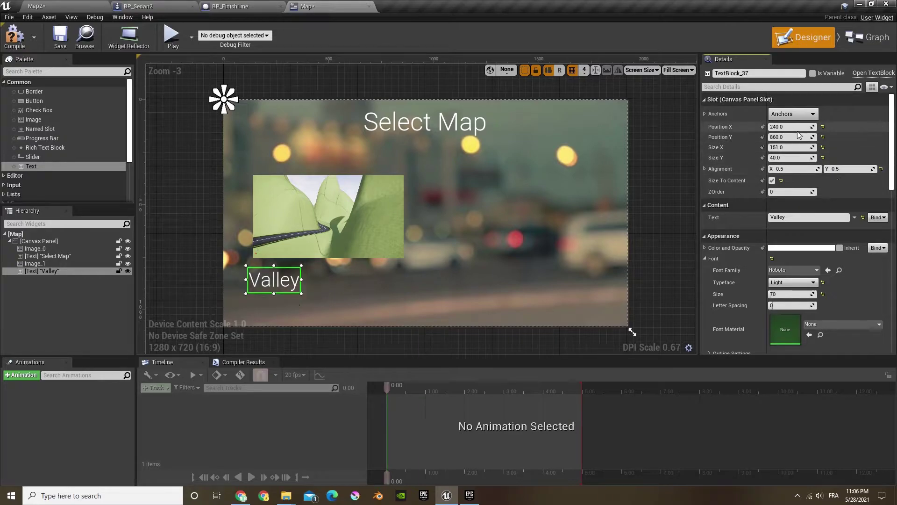
Anchor the Valley text to the canvas centre and set its position to X 0, Y 0.
{"action": "left_click", "coordinate": [798, 127]}
{"action": "type", "text": "0"}
{"action": "left_click", "coordinate": [794, 136]}
{"action": "type", "text": "0"}
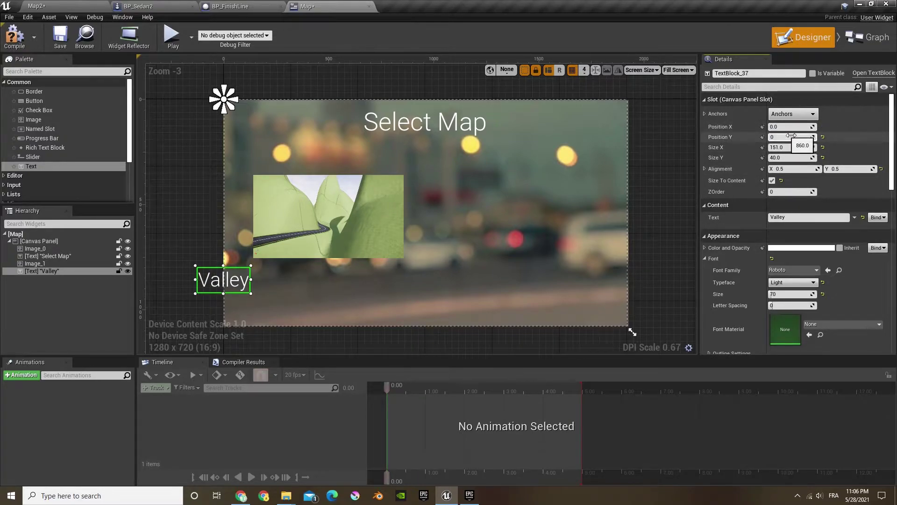
{"action": "left_click", "coordinate": [793, 113]}
{"action": "left_click", "coordinate": [799, 146]}
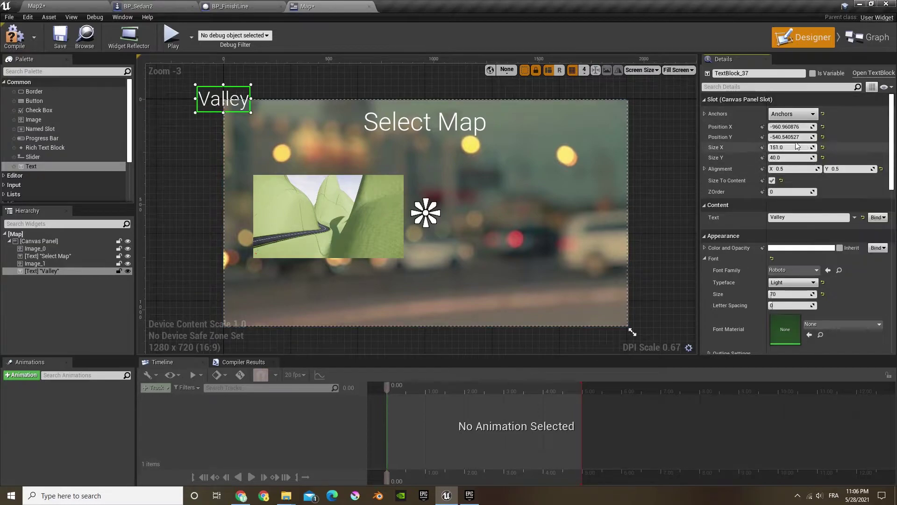
{"action": "left_click", "coordinate": [790, 127]}
{"action": "type", "text": "0"}
{"action": "left_click", "coordinate": [790, 137]}
{"action": "type", "text": "0"}
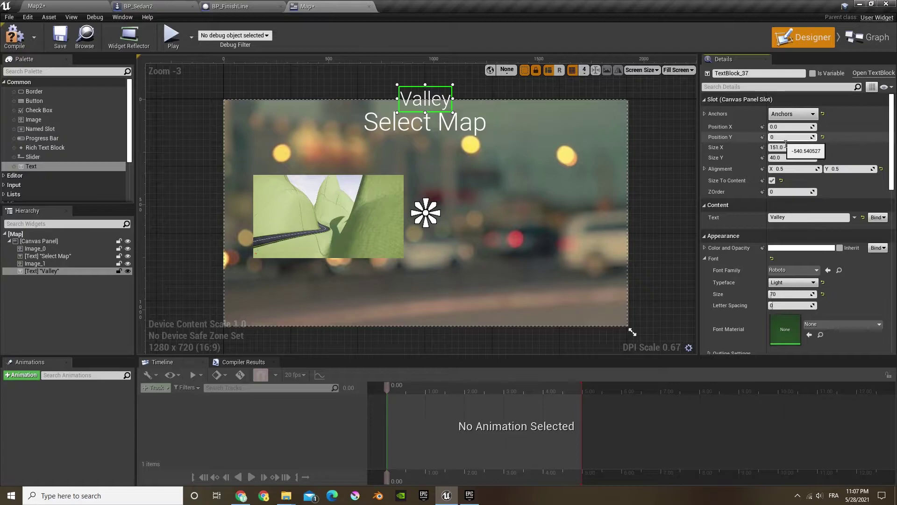
{"action": "key", "text": "Return"}
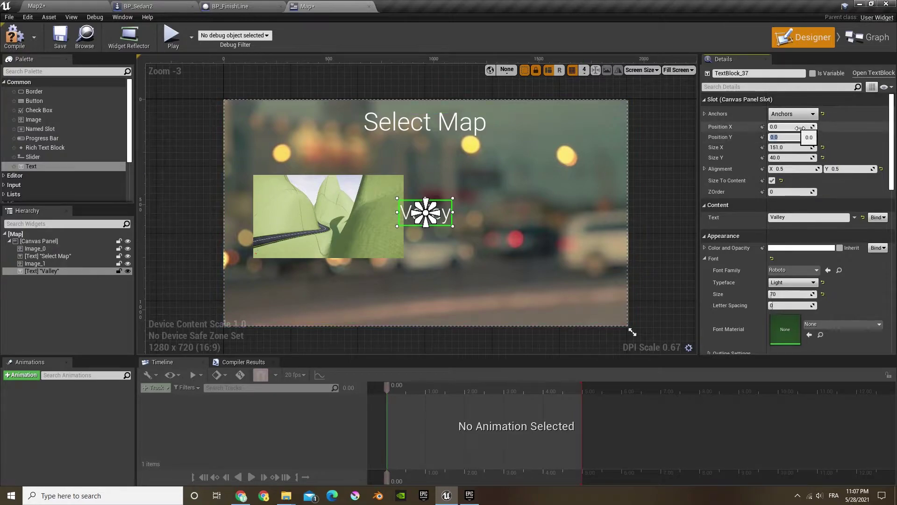
Move the Valley text onto the middle of the map image, about X -468, Y 25, and set its font size to 108.
{"action": "left_click_drag", "start_coordinate": [790, 126], "coordinate": [749, 127]}
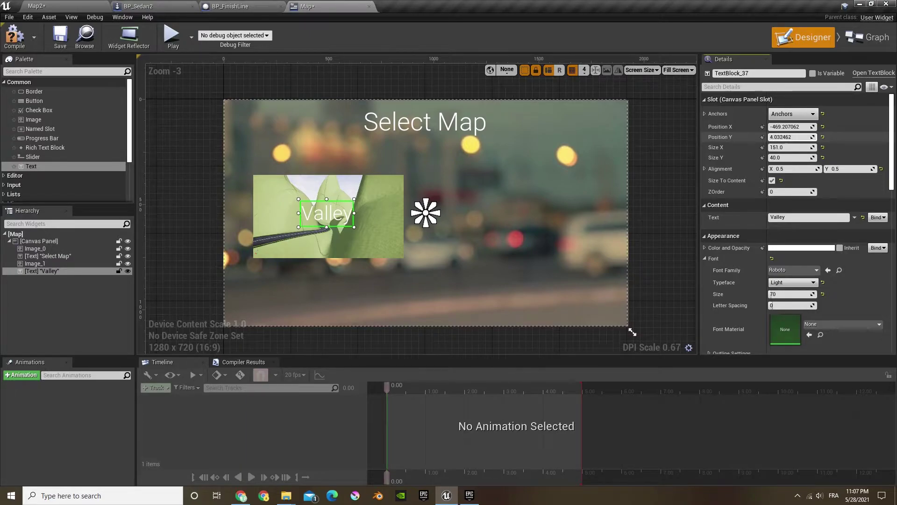
{"action": "left_click_drag", "start_coordinate": [790, 137], "coordinate": [795, 137]}
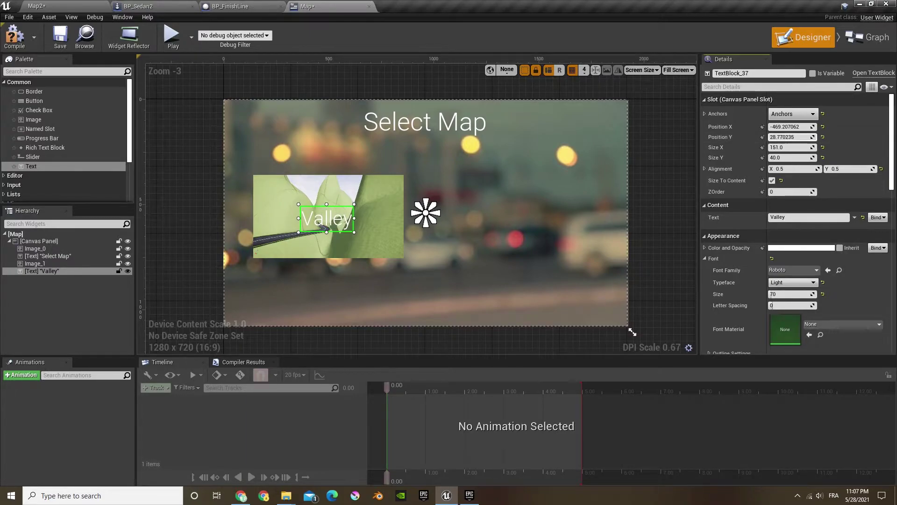
{"action": "left_click_drag", "start_coordinate": [790, 126], "coordinate": [801, 126]}
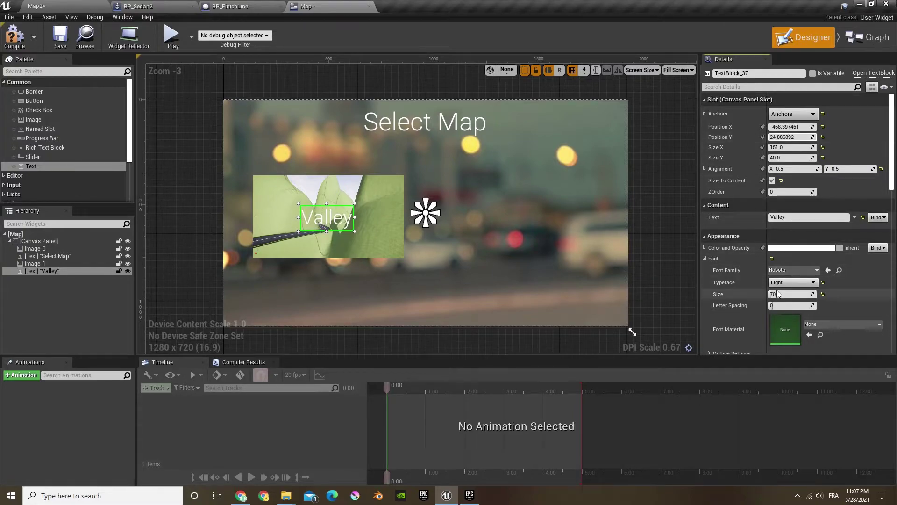
{"action": "left_click_drag", "start_coordinate": [779, 295], "coordinate": [803, 294]}
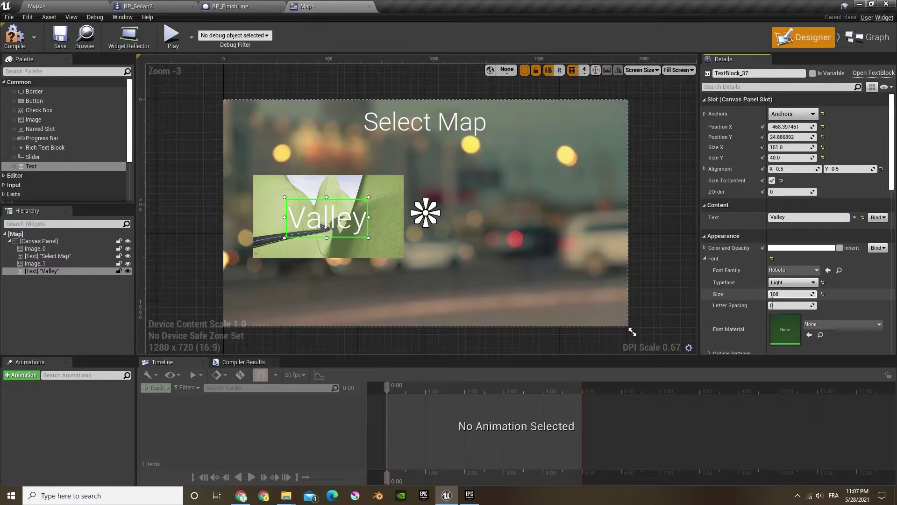
Cover the map image with a button about 714 by 396 at X 140, Y 360, and make its Normal tint fully transparent.
{"action": "left_click", "coordinate": [90, 100]}
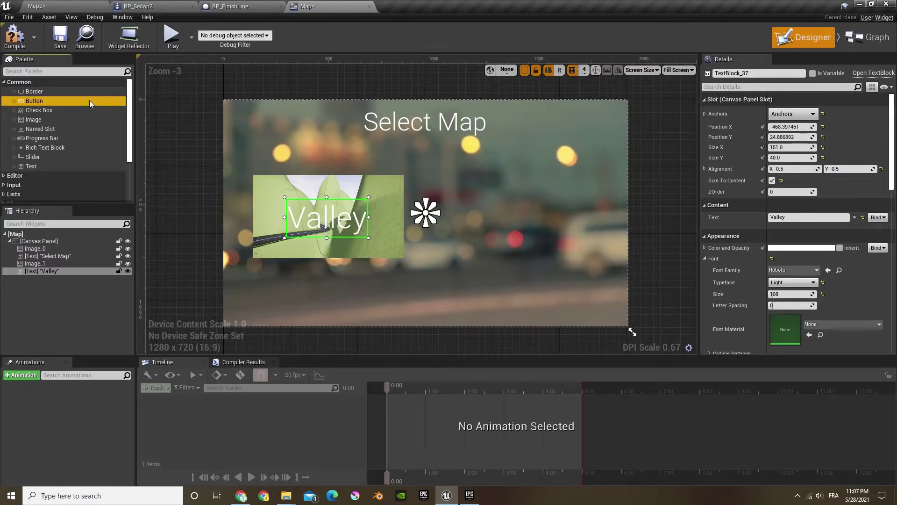
{"action": "left_click_drag", "start_coordinate": [89, 100], "coordinate": [409, 263]}
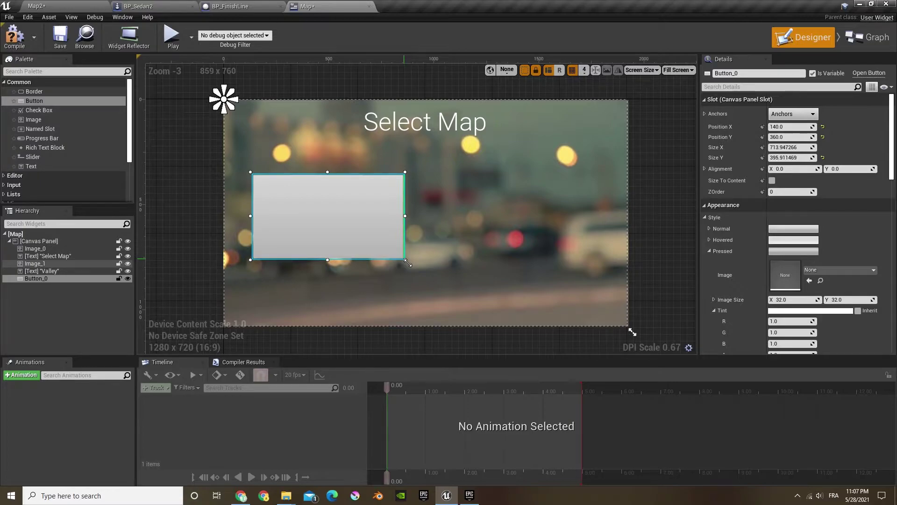
{"action": "left_click", "coordinate": [713, 229]}
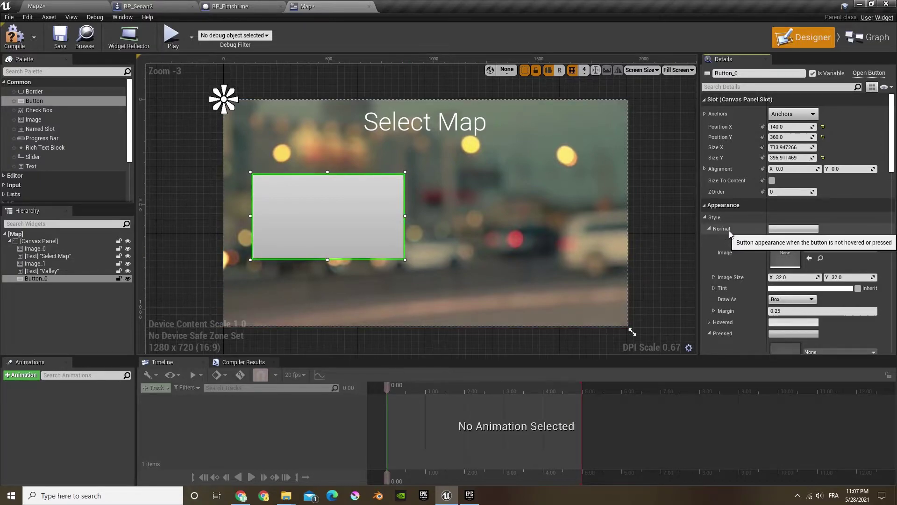
{"action": "left_click", "coordinate": [821, 249]}
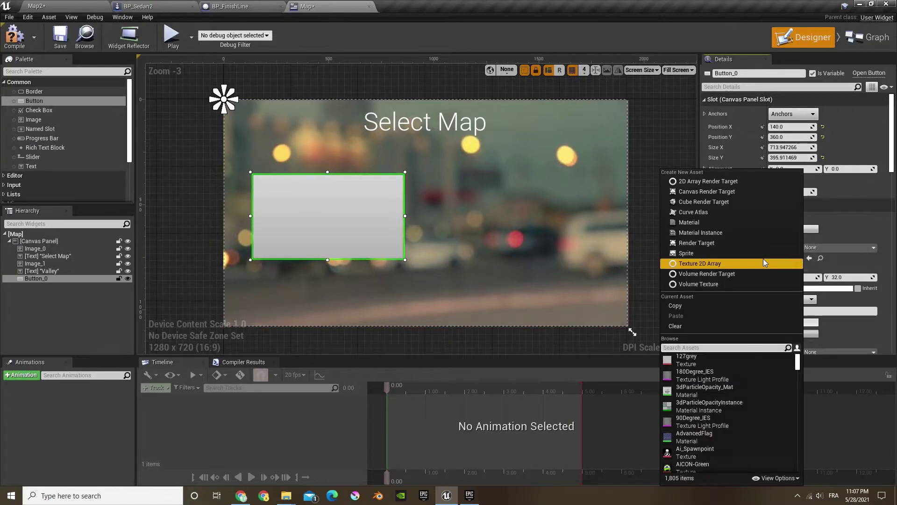
{"action": "left_click", "coordinate": [835, 251]}
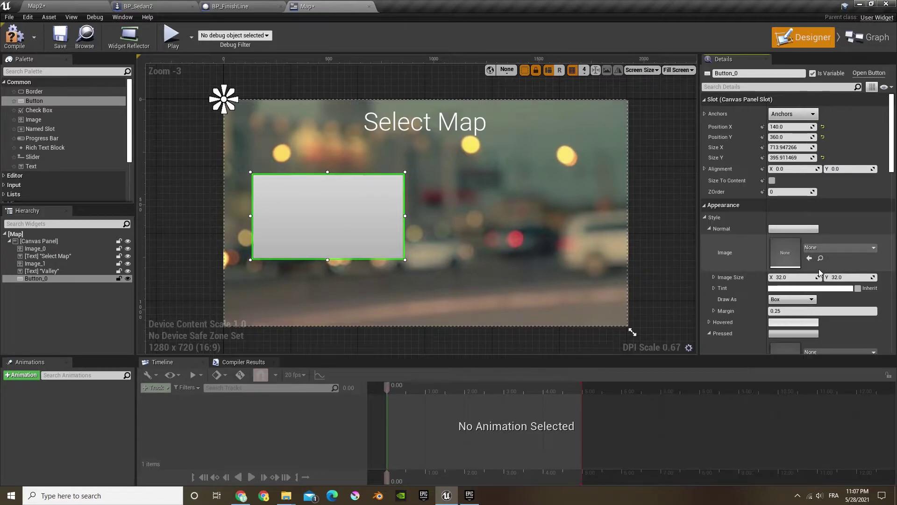
{"action": "left_click", "coordinate": [800, 288]}
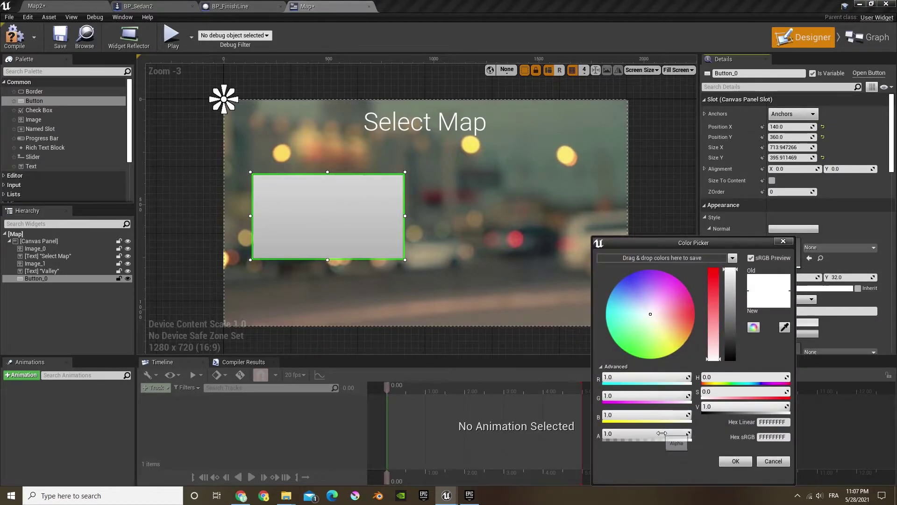
{"action": "left_click_drag", "start_coordinate": [661, 433], "coordinate": [622, 434]}
{"action": "left_click", "coordinate": [735, 460]}
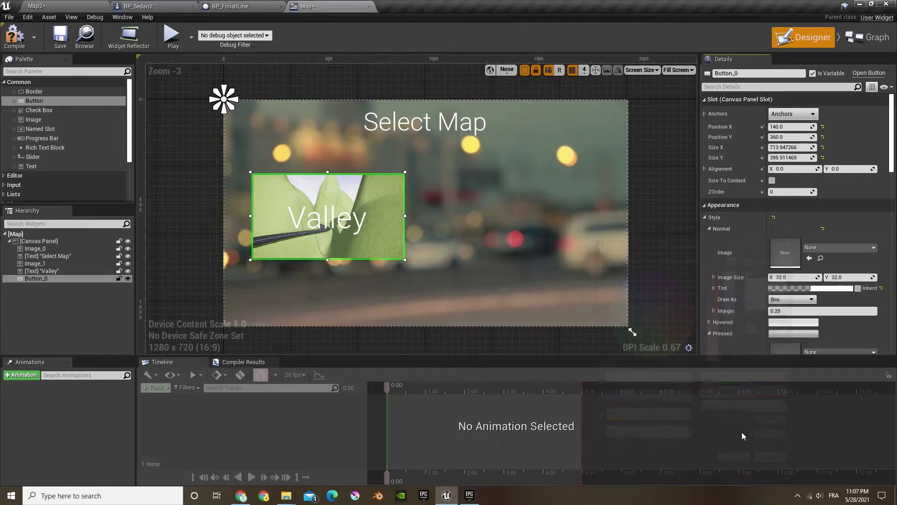
Set the button's Hovered tint to black with an alpha of about 0.084.
{"action": "left_click", "coordinate": [742, 229]}
{"action": "left_click", "coordinate": [740, 240]}
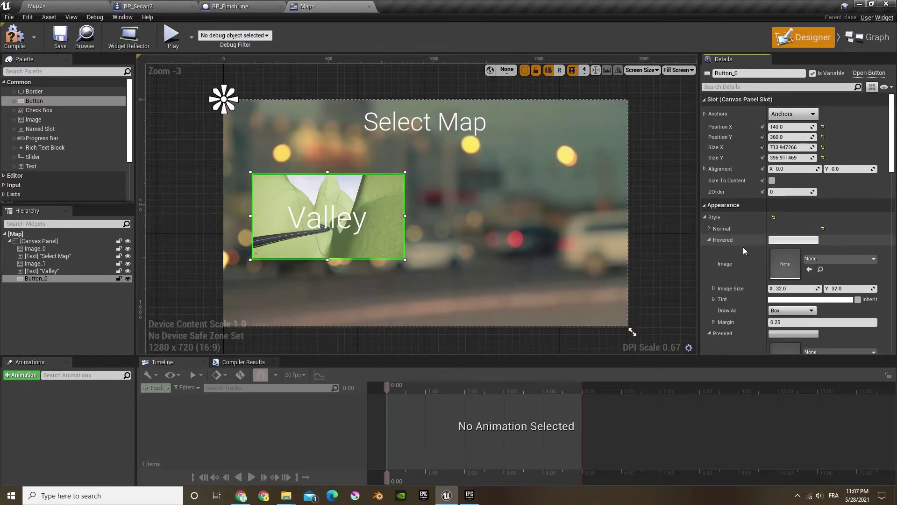
{"action": "left_click", "coordinate": [795, 300]}
{"action": "left_click_drag", "start_coordinate": [721, 323], "coordinate": [728, 391]}
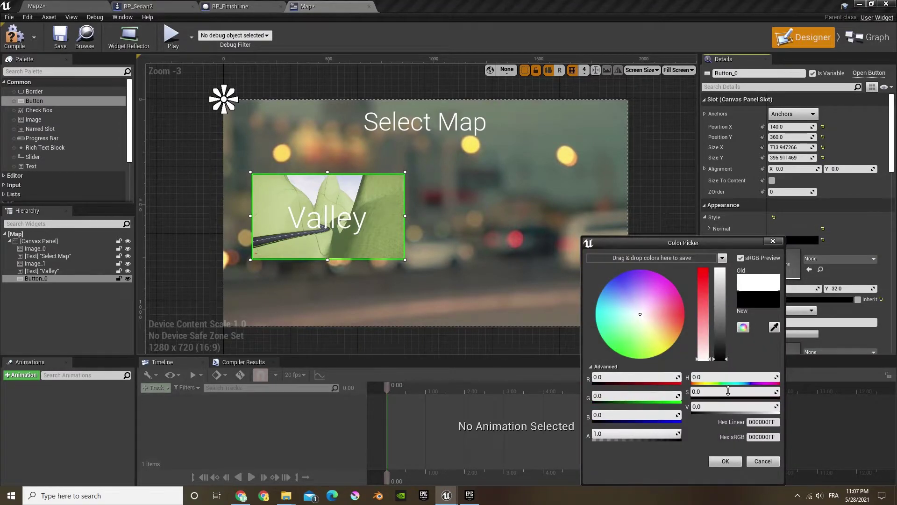
{"action": "left_click_drag", "start_coordinate": [657, 437], "coordinate": [607, 436]}
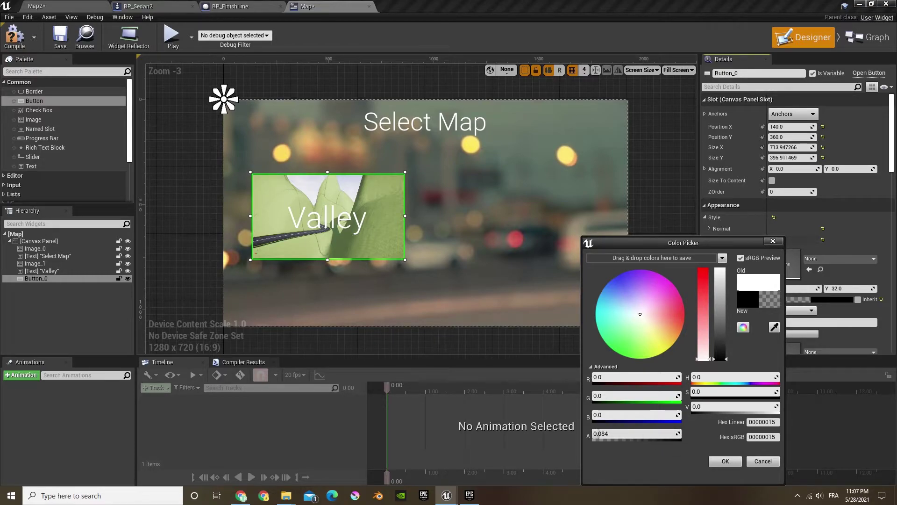
{"action": "left_click", "coordinate": [725, 461]}
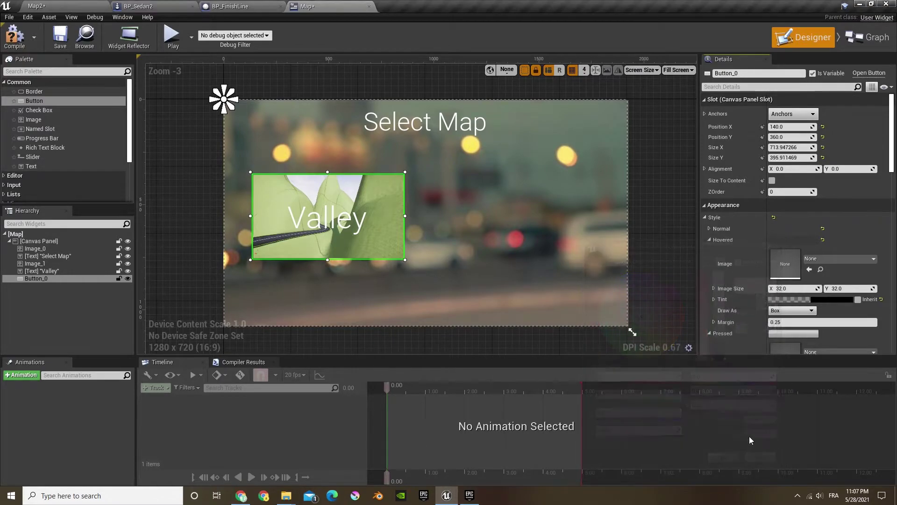
{"action": "left_click", "coordinate": [746, 244]}
{"action": "left_click", "coordinate": [747, 255]}
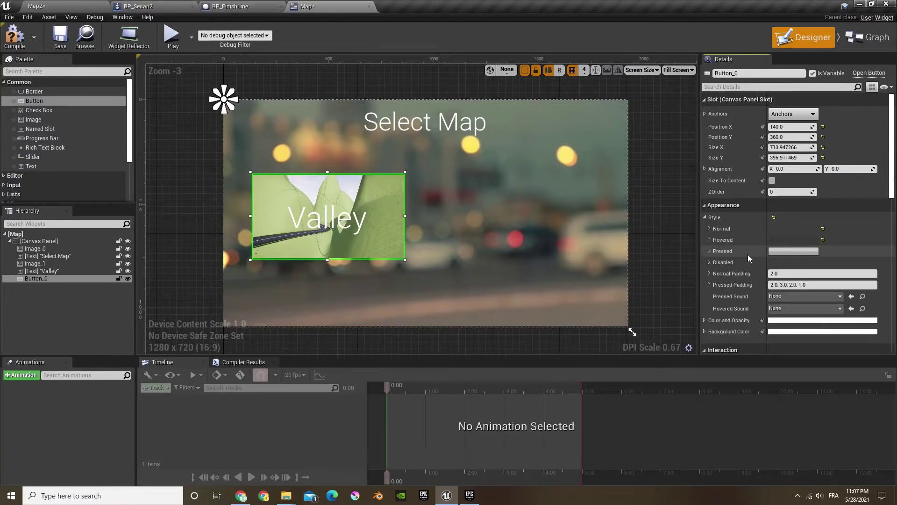
Set the button's Pressed tint to black with an alpha of 0.3.
{"action": "double_click", "coordinate": [748, 255]}
{"action": "left_click", "coordinate": [801, 312]}
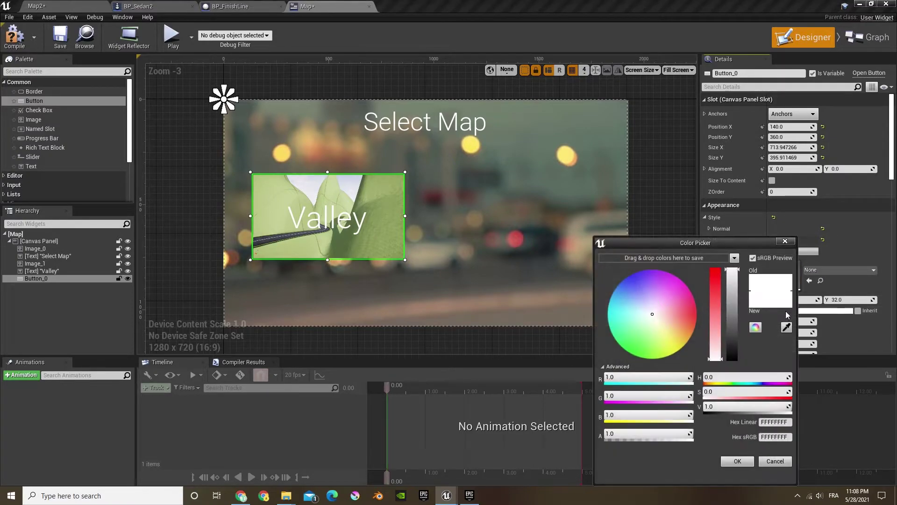
{"action": "left_click_drag", "start_coordinate": [737, 318], "coordinate": [740, 361]}
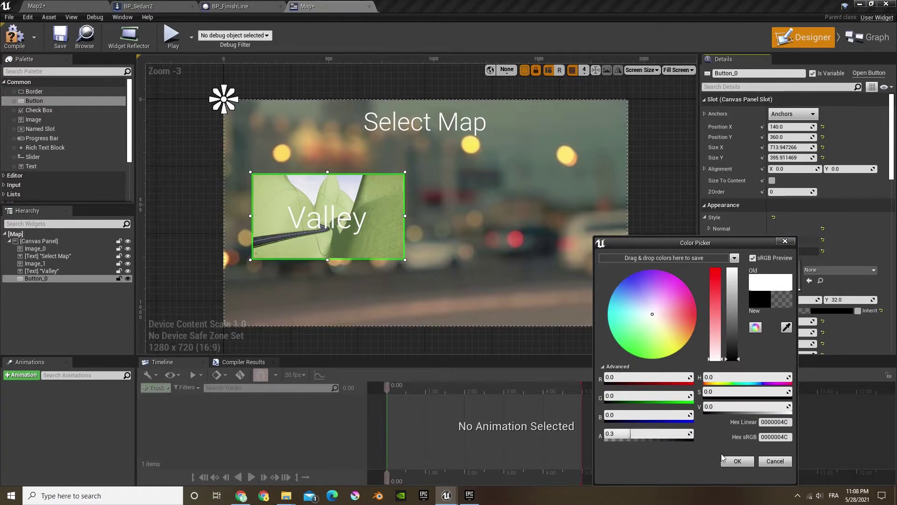
{"action": "left_click", "coordinate": [725, 459]}
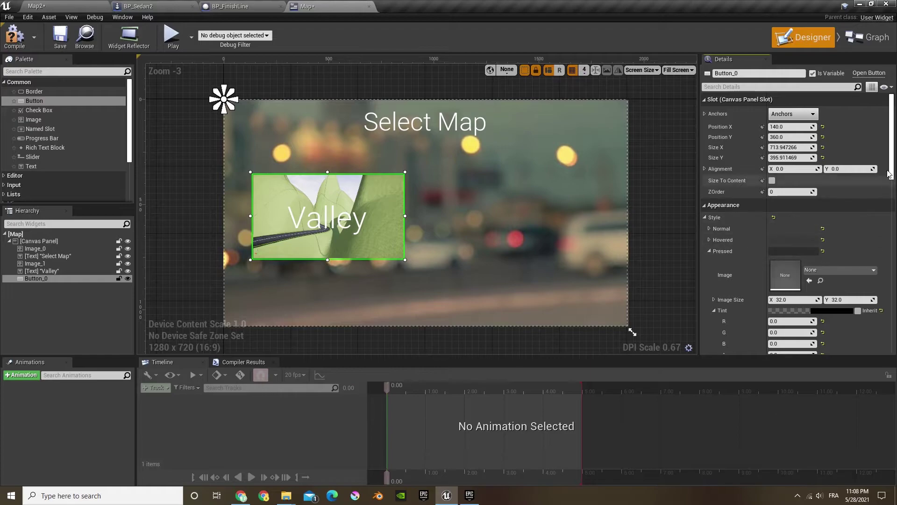
Add an On Clicked event for the Valley button and connect it to an Open Level (by Name) node placed beside it.
{"action": "left_click_drag", "start_coordinate": [891, 159], "coordinate": [891, 334]}
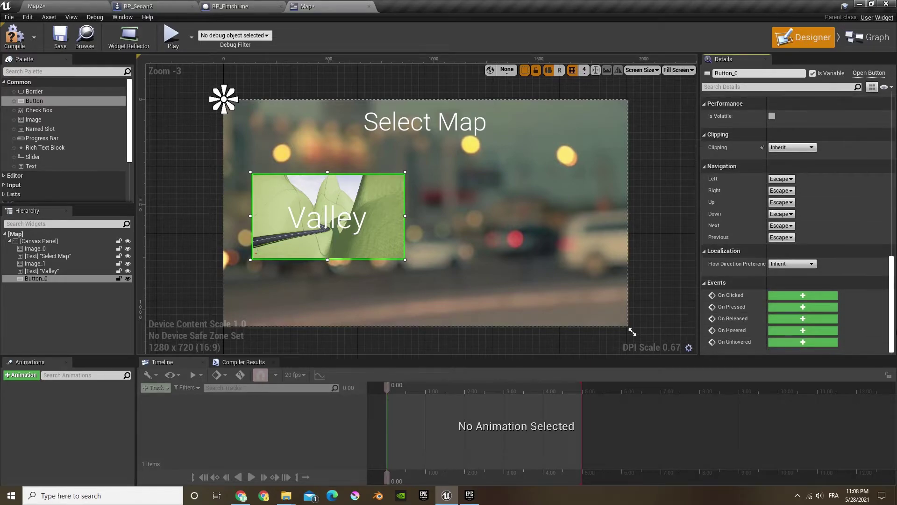
{"action": "left_click", "coordinate": [803, 295]}
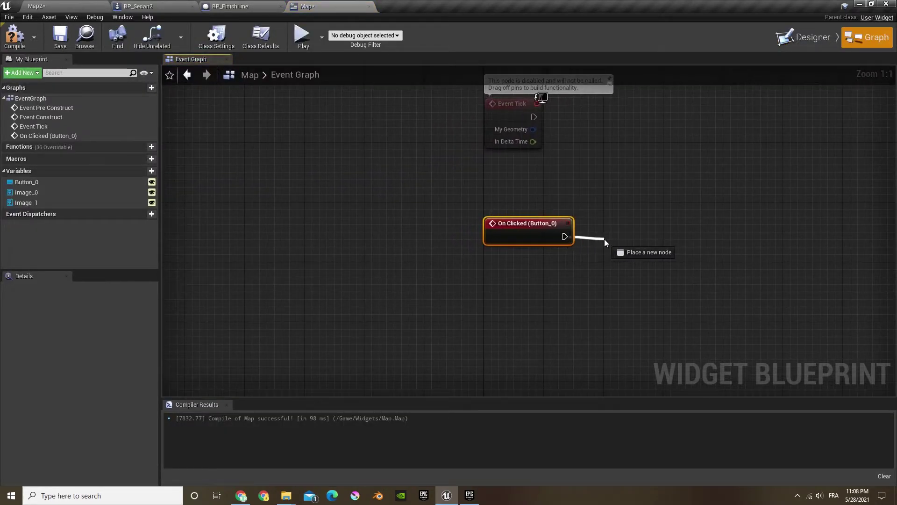
{"action": "left_click_drag", "start_coordinate": [605, 239], "coordinate": [604, 239]}
{"action": "type", "text": "open"}
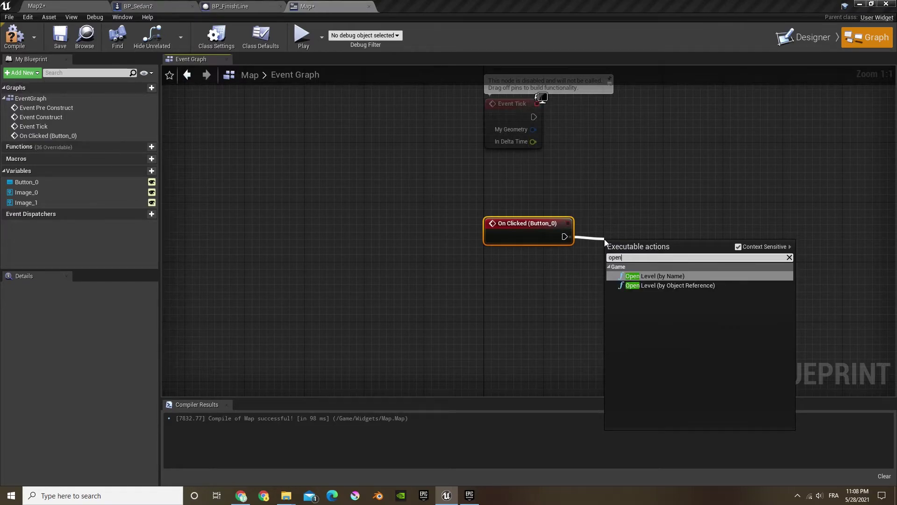
{"action": "key", "text": "Return"}
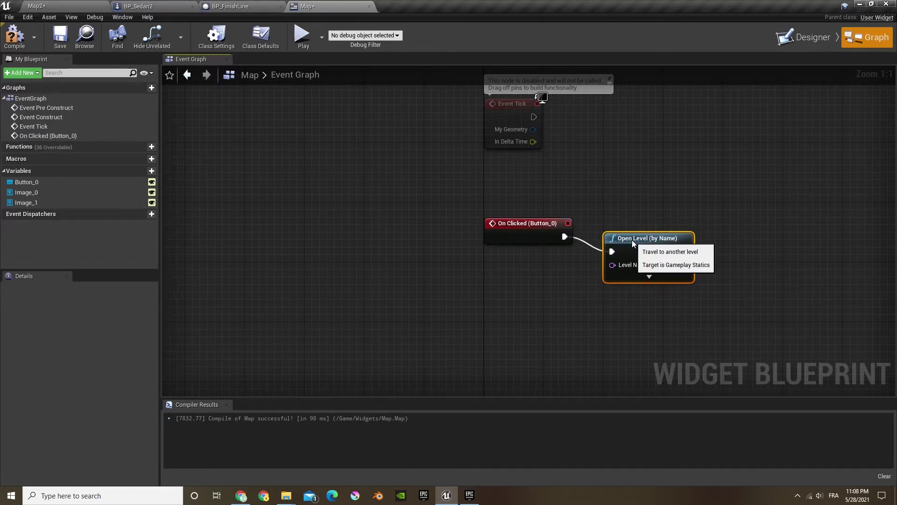
{"action": "left_click_drag", "start_coordinate": [634, 241], "coordinate": [636, 227]}
Save the Map2 level and check its exact name in the Content/Maps folder.
{"action": "left_click", "coordinate": [92, 6]}
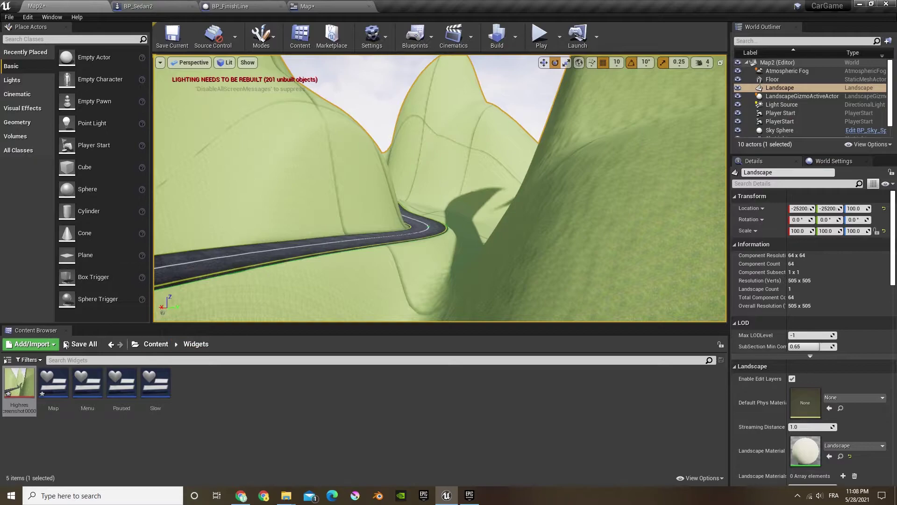
{"action": "left_click", "coordinate": [148, 344]}
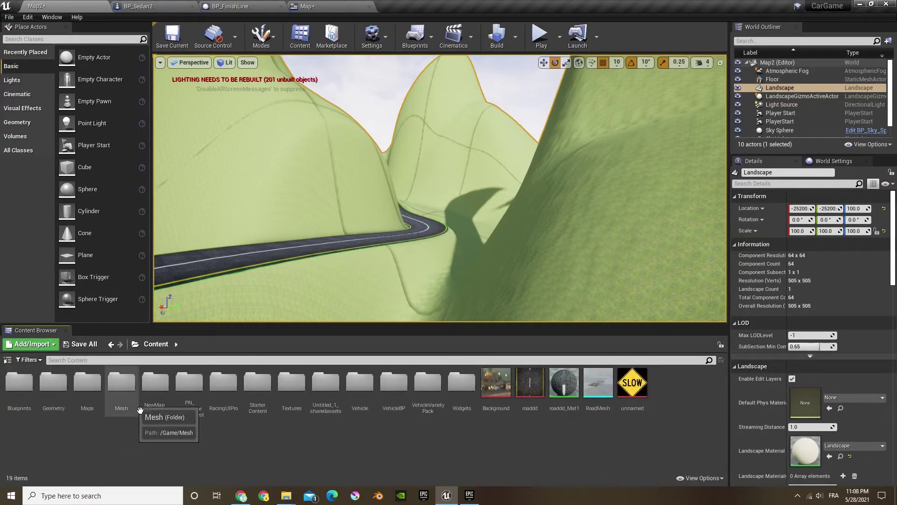
{"action": "double_click", "coordinate": [89, 387]}
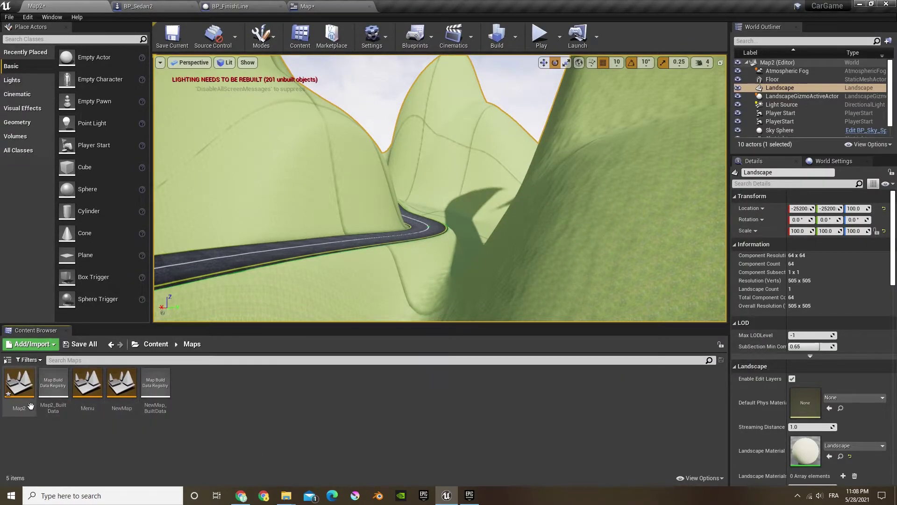
{"action": "left_click", "coordinate": [180, 45]}
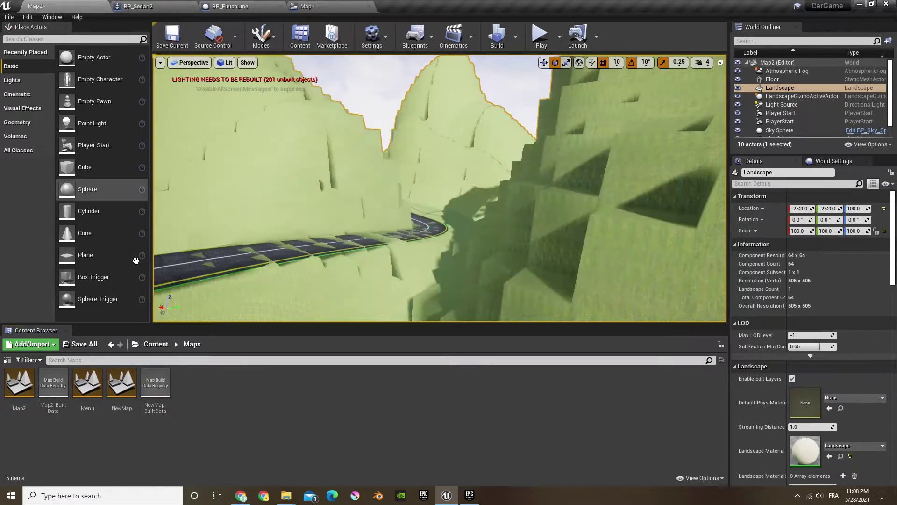
{"action": "left_click", "coordinate": [30, 396]}
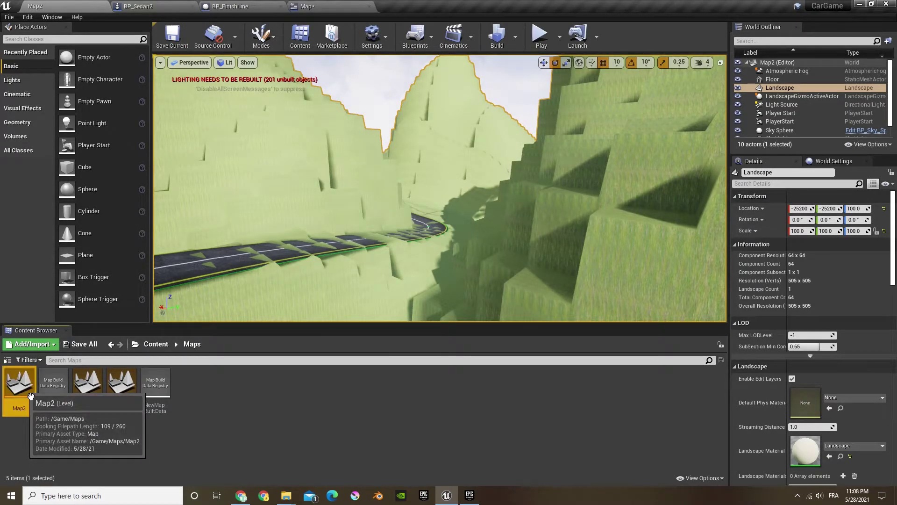
{"action": "left_click", "coordinate": [232, 403]}
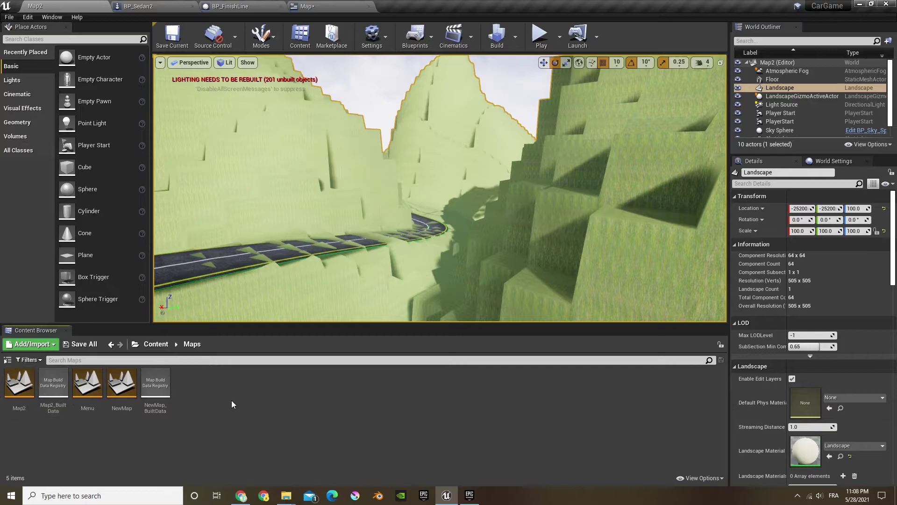
{"action": "mouse_move", "coordinate": [500, 208]}
{"action": "right_mouse_down"}
{"action": "mouse_move", "coordinate": [559, 180]}
{"action": "mouse_move", "coordinate": [553, 208]}
{"action": "mouse_move", "coordinate": [500, 209]}
{"action": "right_mouse_up"}
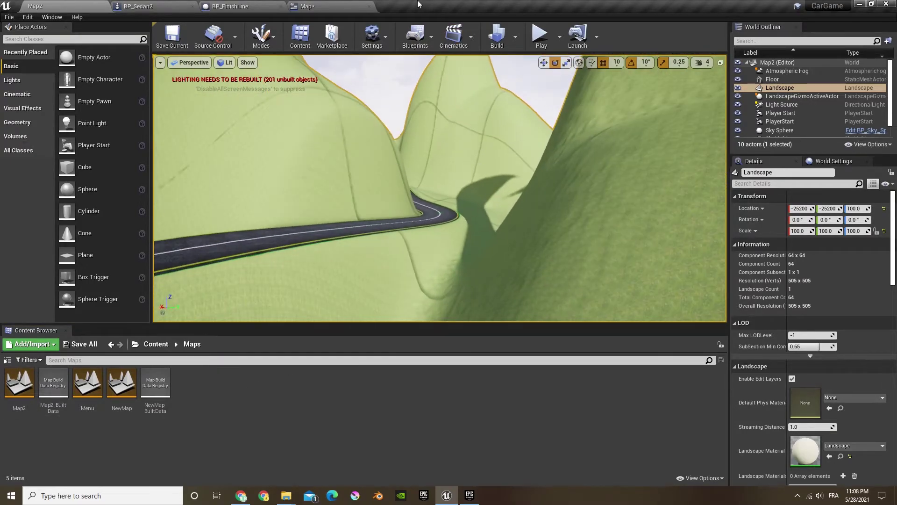
Set the Open Level node's Level Name to Map2, compile and save the Map widget, and return to its designer view.
{"action": "left_click", "coordinate": [313, 7]}
{"action": "left_click", "coordinate": [659, 249]}
{"action": "type", "text": "Map2"}
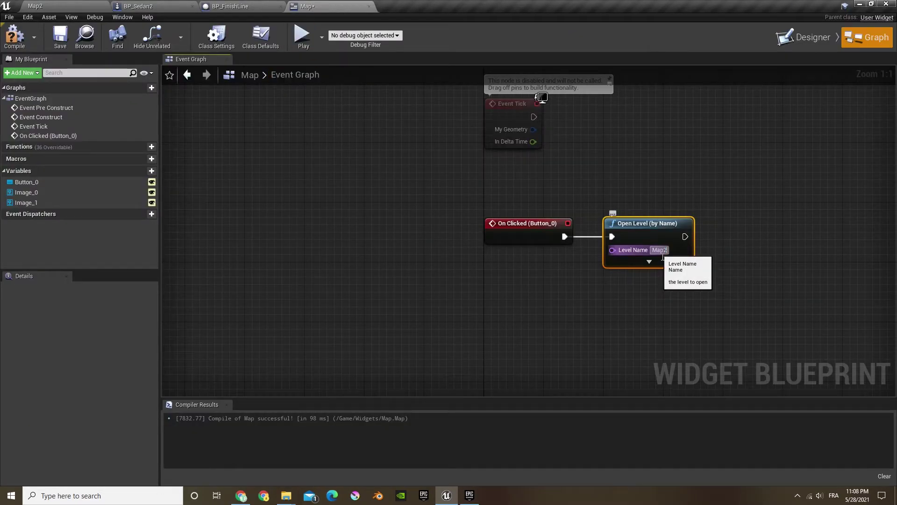
{"action": "right_click_drag", "start_coordinate": [751, 239], "coordinate": [595, 243]}
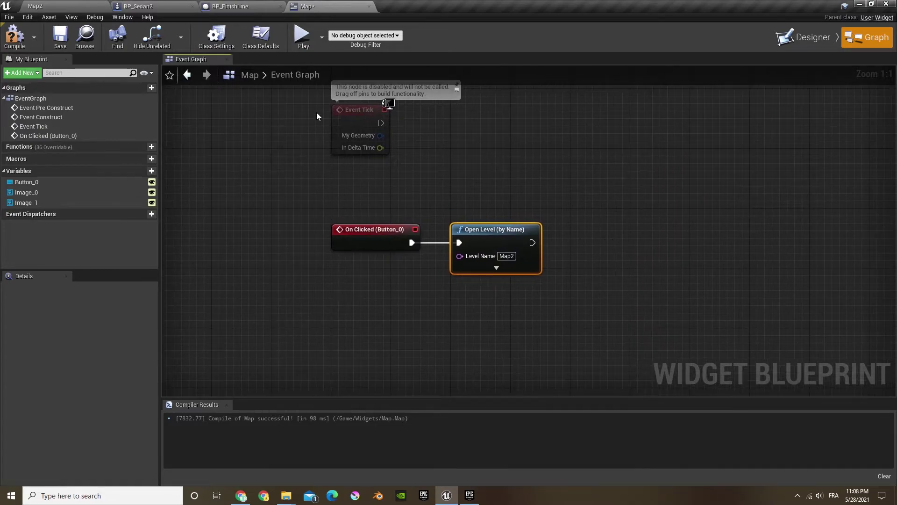
{"action": "left_click", "coordinate": [21, 35]}
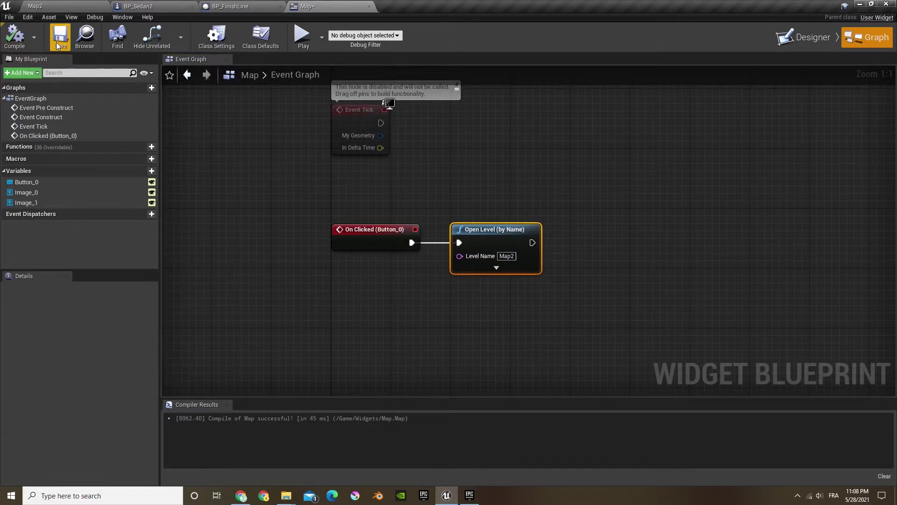
{"action": "left_click", "coordinate": [803, 37]}
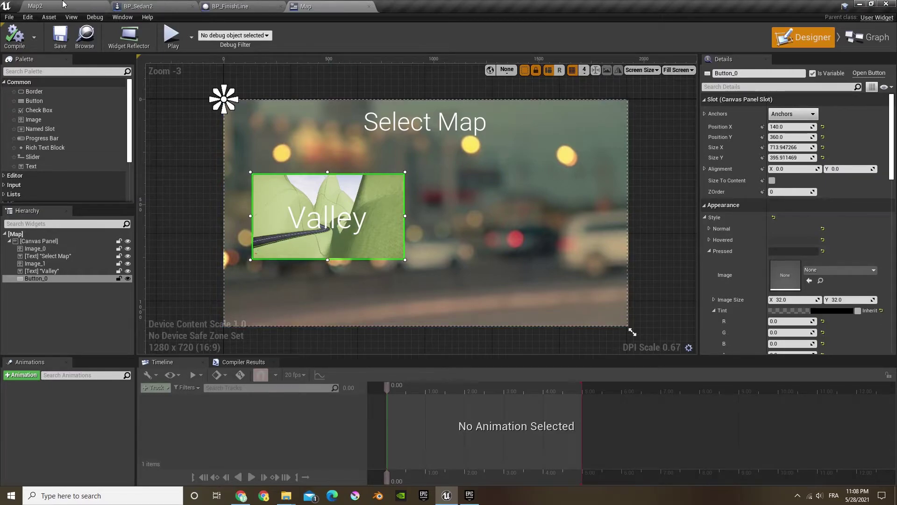
Open the NewMap level from the Maps folder without saving the pending content.
{"action": "left_click", "coordinate": [83, 4]}
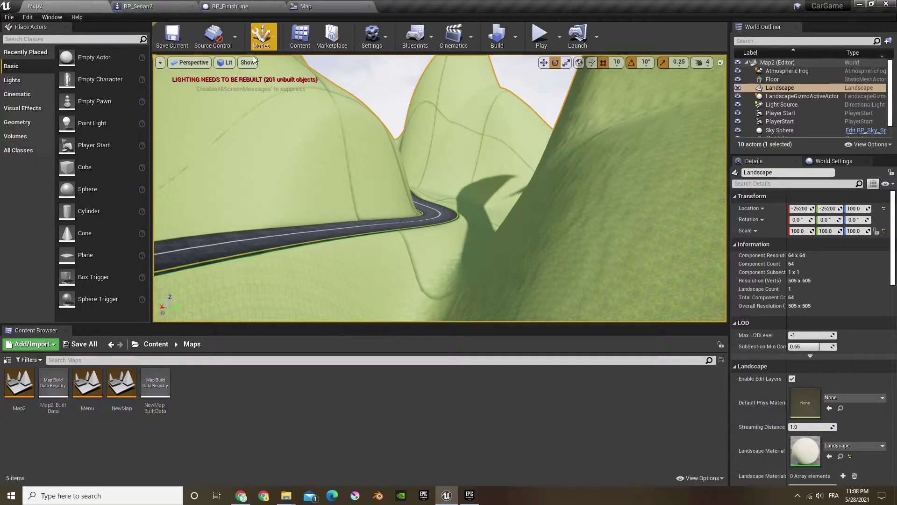
{"action": "left_click", "coordinate": [133, 399]}
{"action": "double_click", "coordinate": [132, 398]}
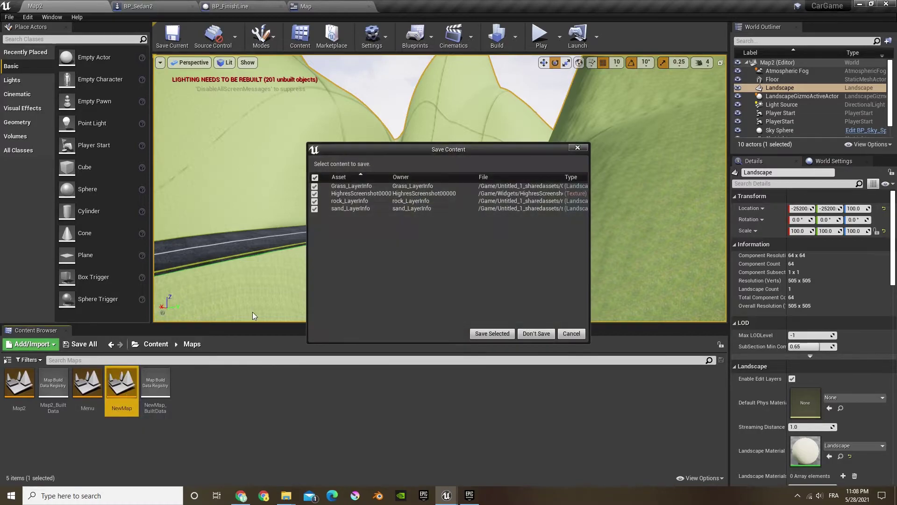
{"action": "left_click", "coordinate": [529, 333]}
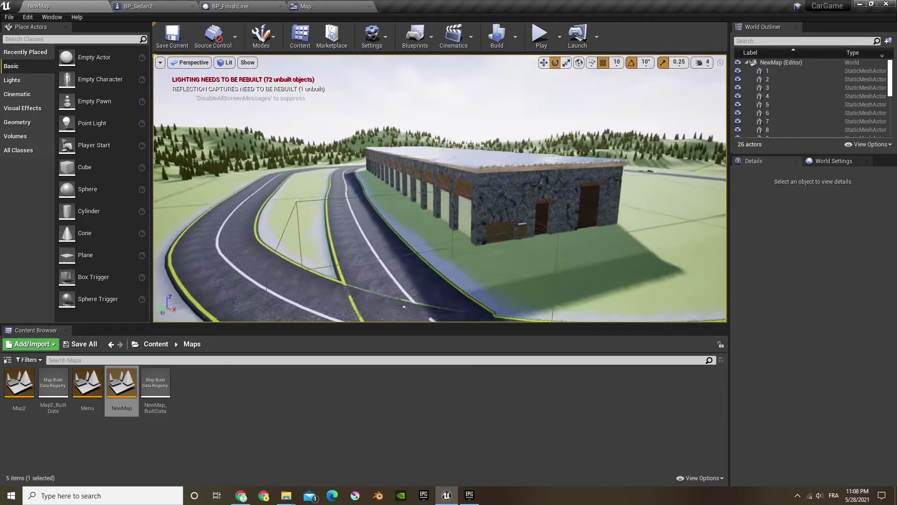
Frame the track and the stone building in NewMap and capture a high resolution screenshot with a size multiplier of 1.0.
{"action": "mouse_move", "coordinate": [440, 189]}
{"action": "right_mouse_down"}
{"action": "mouse_move", "coordinate": [436, 173]}
{"action": "mouse_move", "coordinate": [435, 187]}
{"action": "right_mouse_up"}
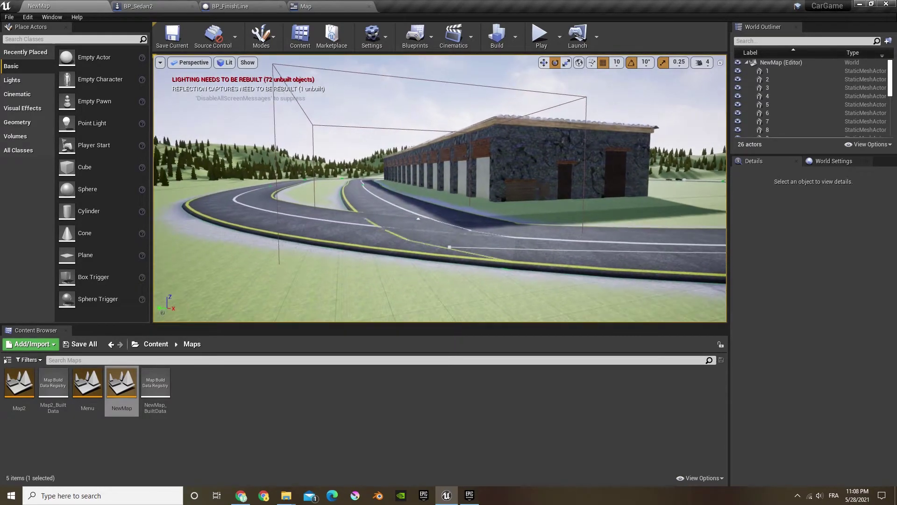
{"action": "left_click", "coordinate": [246, 63]}
{"action": "left_click", "coordinate": [189, 62]}
{"action": "left_click", "coordinate": [160, 64]}
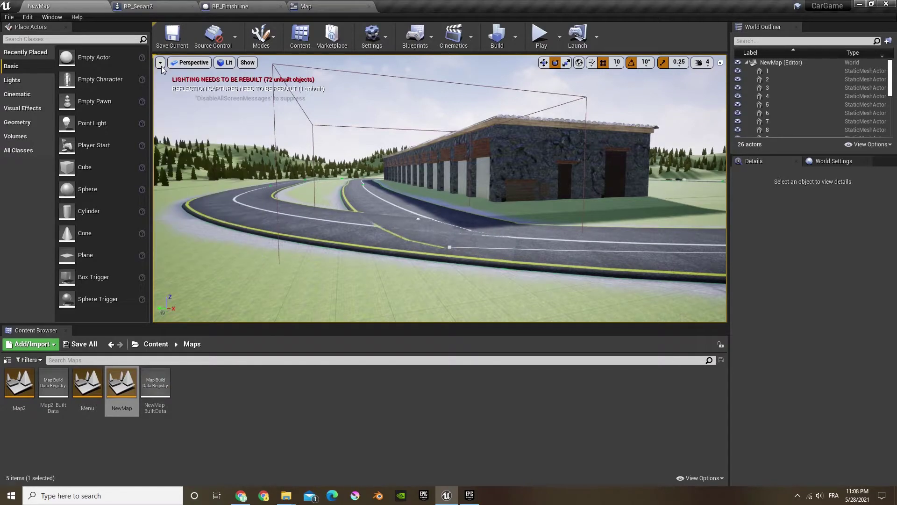
{"action": "left_click", "coordinate": [161, 64]}
{"action": "left_click", "coordinate": [211, 242]}
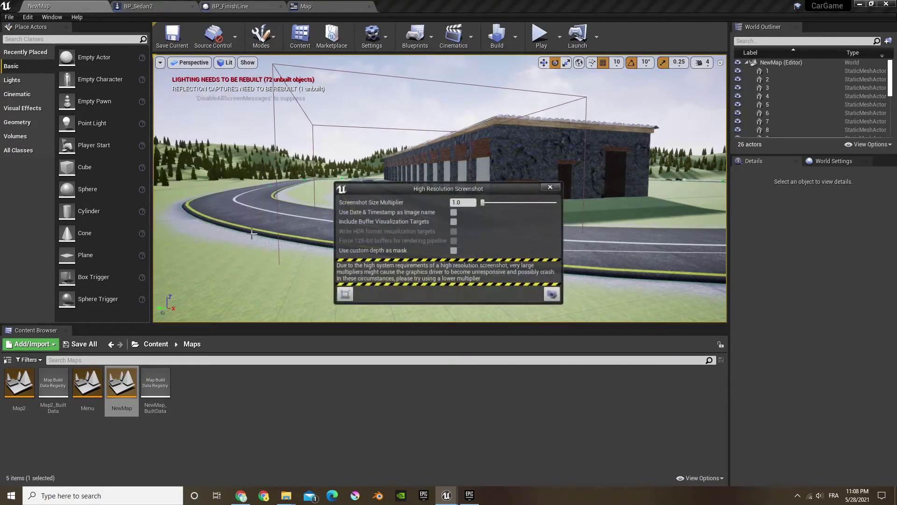
{"action": "left_click", "coordinate": [550, 294]}
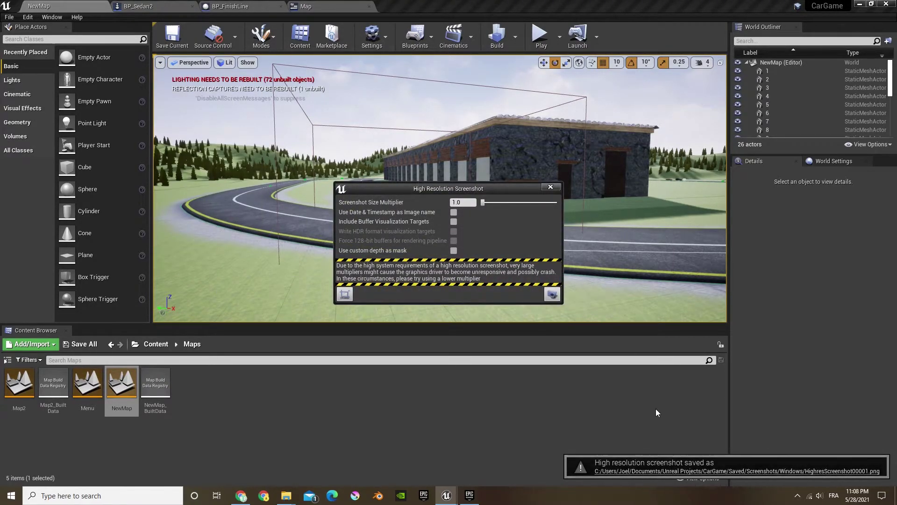
Import HighresScreenshot00001 from the project's saved screenshots into the Content/Widgets folder.
{"action": "left_click", "coordinate": [643, 472]}
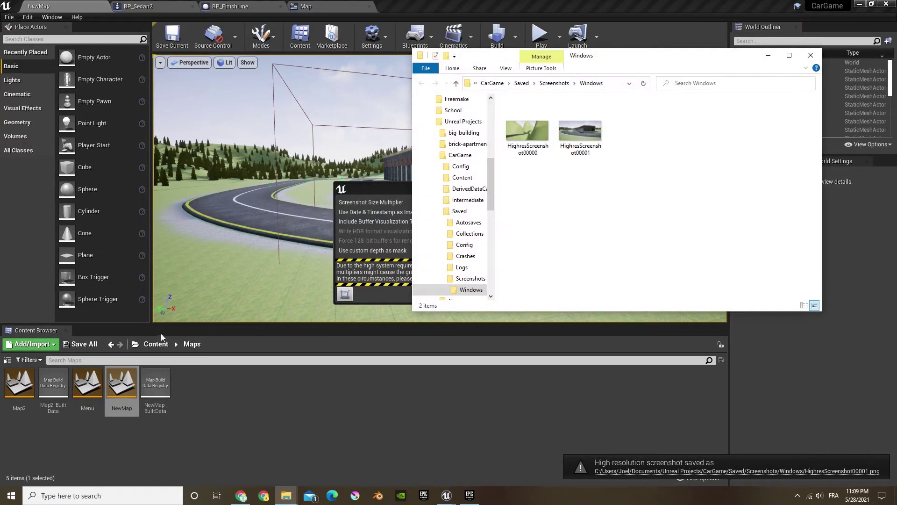
{"action": "left_click", "coordinate": [152, 346]}
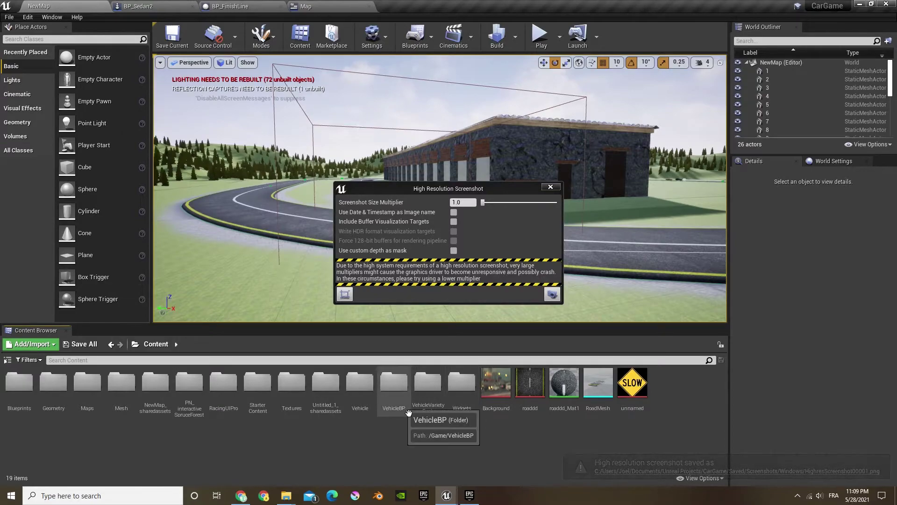
{"action": "double_click", "coordinate": [459, 402]}
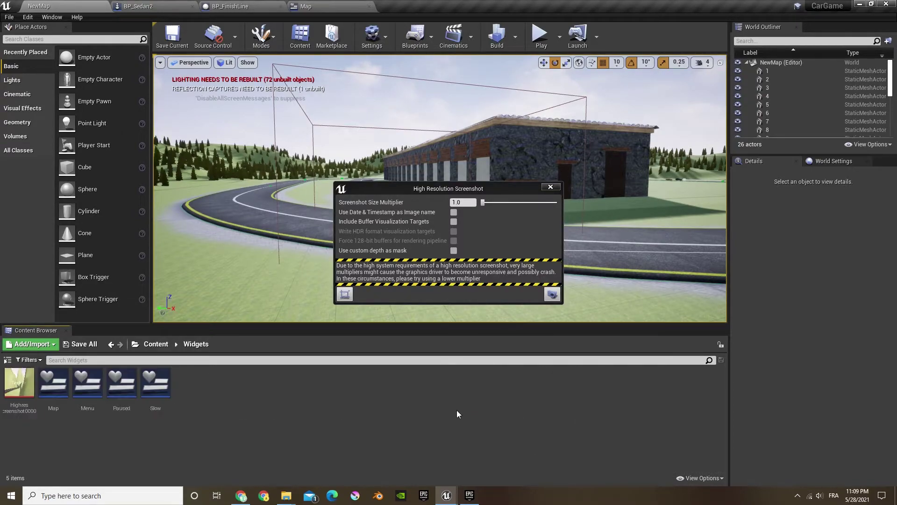
{"action": "mouse_move", "coordinate": [280, 497]}
{"action": "left_click", "coordinate": [351, 470]}
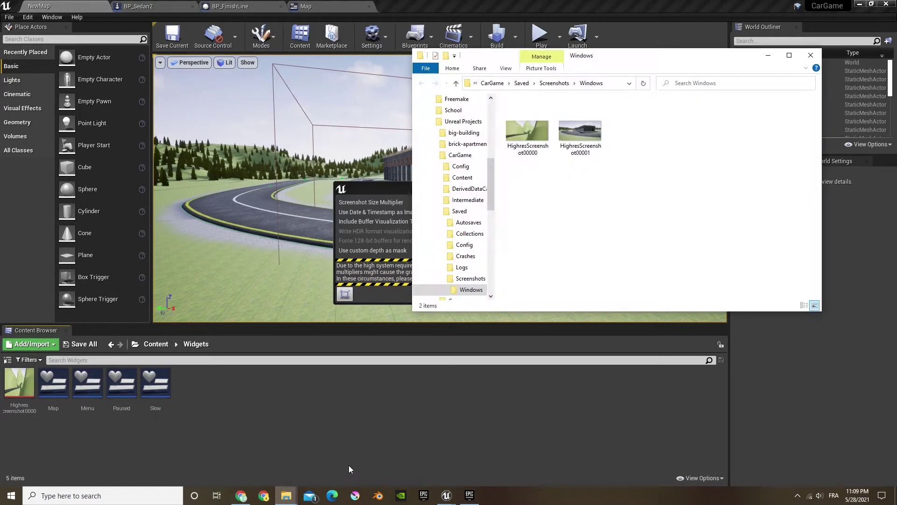
{"action": "left_click_drag", "start_coordinate": [580, 134], "coordinate": [219, 393]}
{"action": "left_click", "coordinate": [261, 390]}
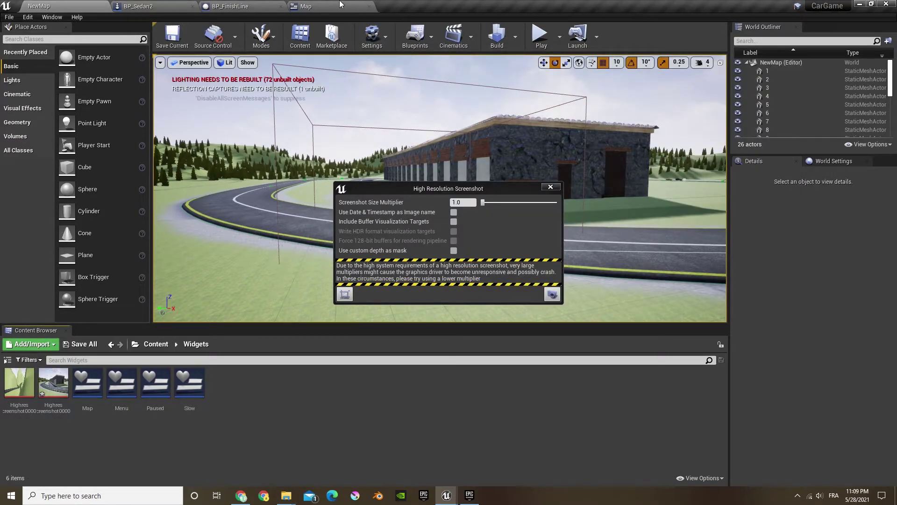
Duplicate the Valley map image in the Map widget and place the copy beside the original at X 1040, Y 372.
{"action": "left_click", "coordinate": [306, 6]}
{"action": "left_click", "coordinate": [559, 186]}
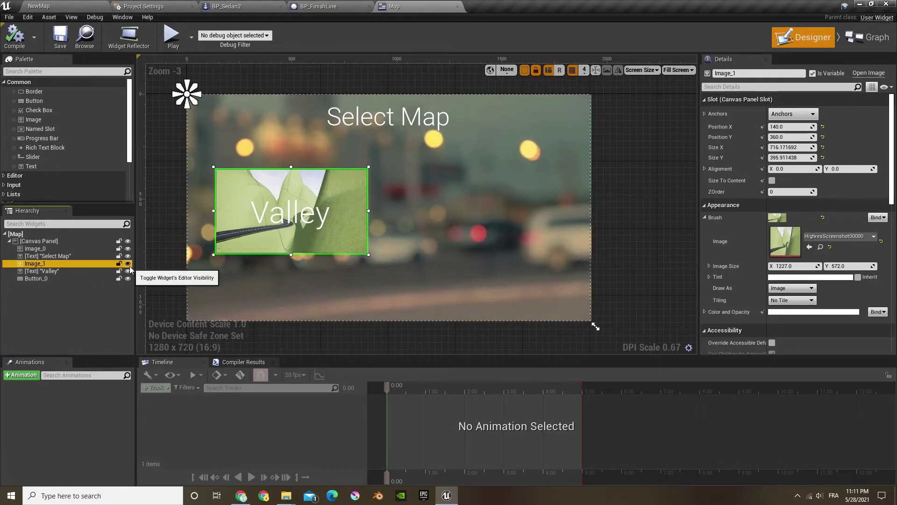
{"action": "left_click", "coordinate": [129, 271]}
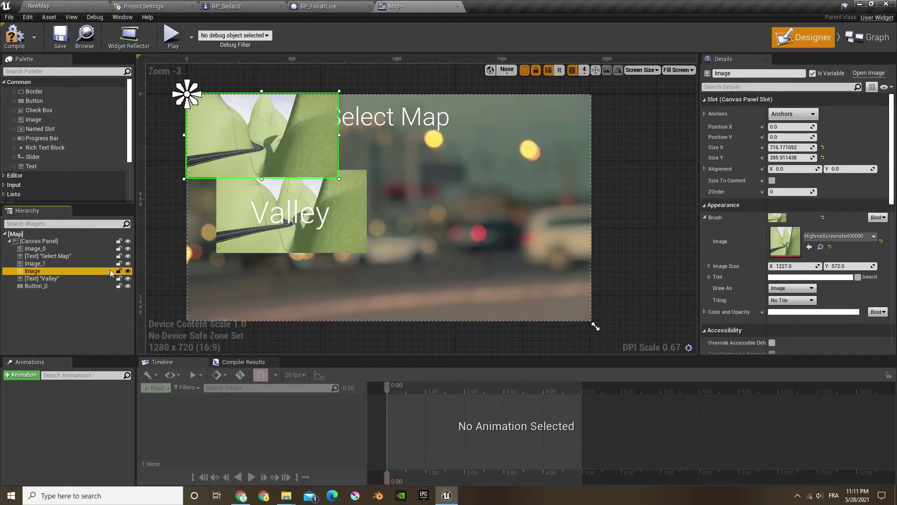
{"action": "left_click_drag", "start_coordinate": [242, 126], "coordinate": [461, 204]}
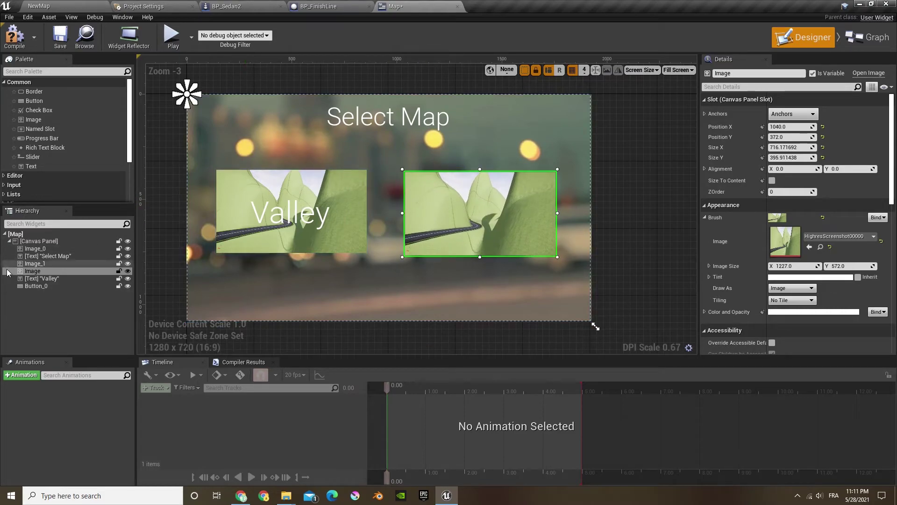
Anchor the Valley map image to the canvas centre and delete its duplicate image beside it.
{"action": "left_click", "coordinate": [54, 264]}
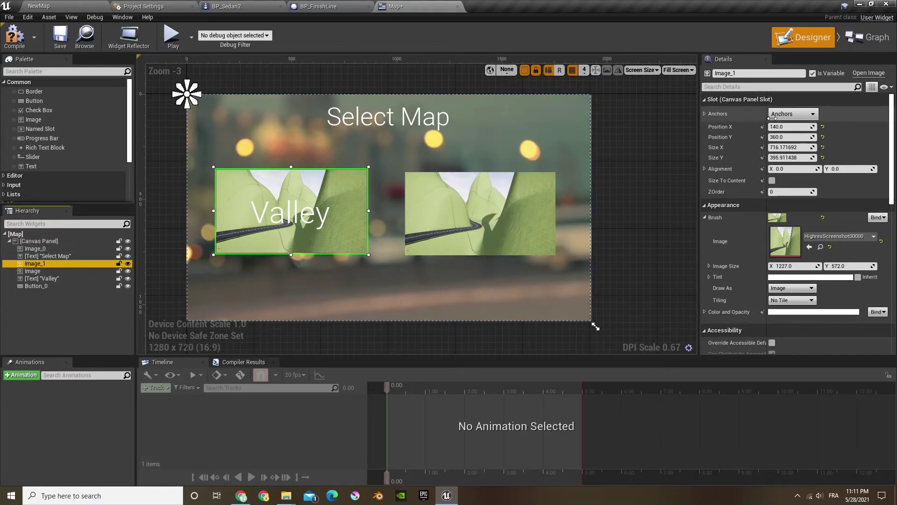
{"action": "left_click", "coordinate": [793, 114]}
{"action": "left_click", "coordinate": [796, 153]}
{"action": "left_click", "coordinate": [510, 231]}
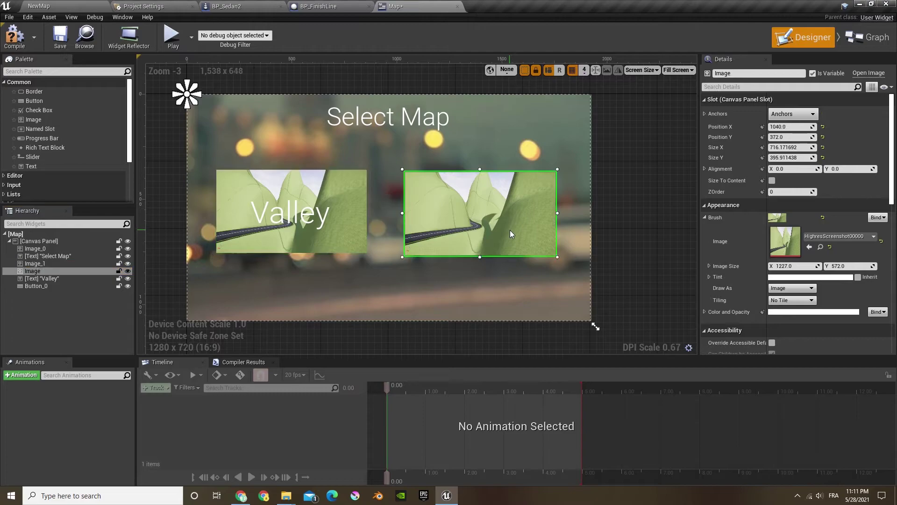
{"action": "key", "text": "Delete"}
Anchor the button over the Valley image to the canvas centre.
{"action": "left_click", "coordinate": [55, 264]}
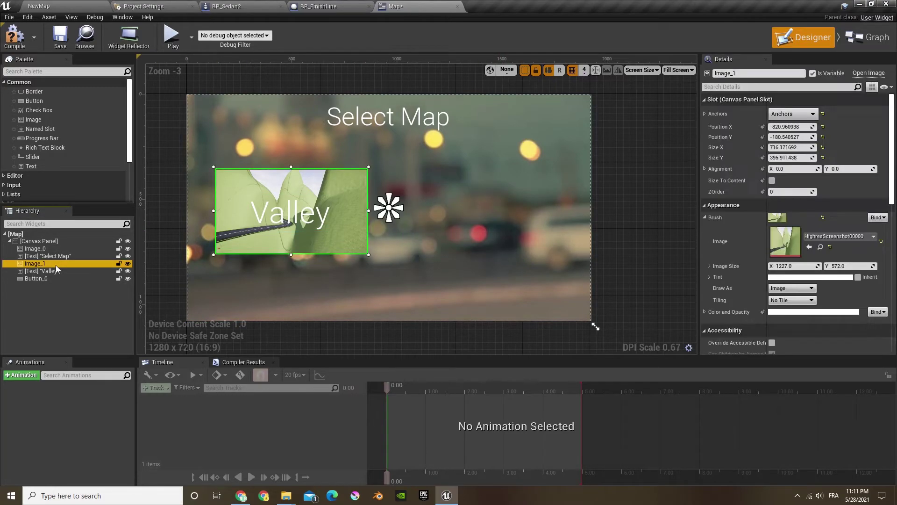
{"action": "left_click", "coordinate": [53, 271]}
{"action": "left_click_drag", "start_coordinate": [53, 271], "coordinate": [53, 271]}
{"action": "left_click", "coordinate": [56, 276]}
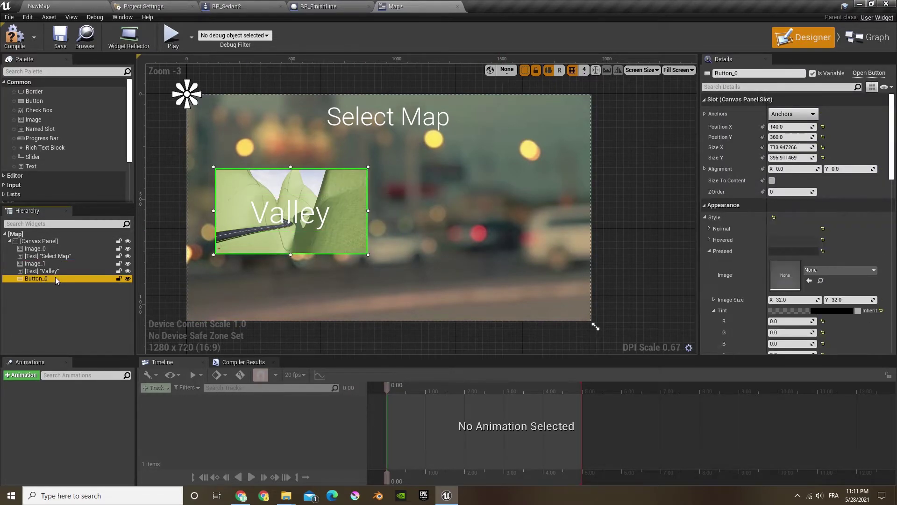
{"action": "left_click", "coordinate": [793, 113]}
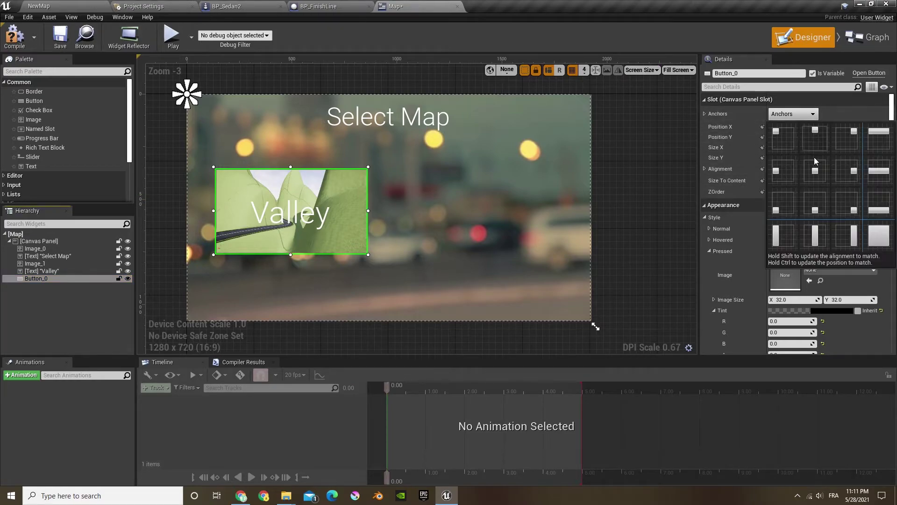
{"action": "left_click", "coordinate": [814, 173]}
Duplicate the centre-anchored Valley image and place the copy beside the original at about X 119, Y -161.
{"action": "left_click", "coordinate": [35, 264]}
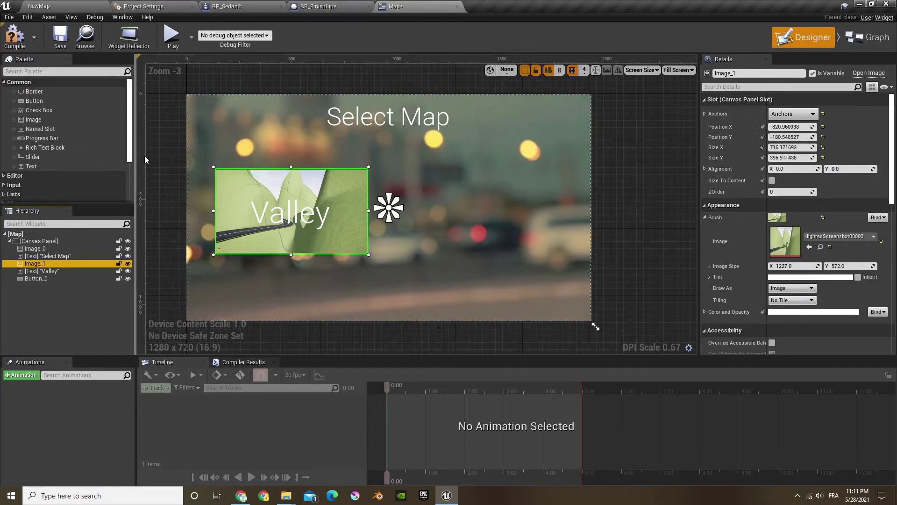
{"action": "key", "text": "ctrl+v"}
{"action": "left_click_drag", "start_coordinate": [474, 242], "coordinate": [498, 211]}
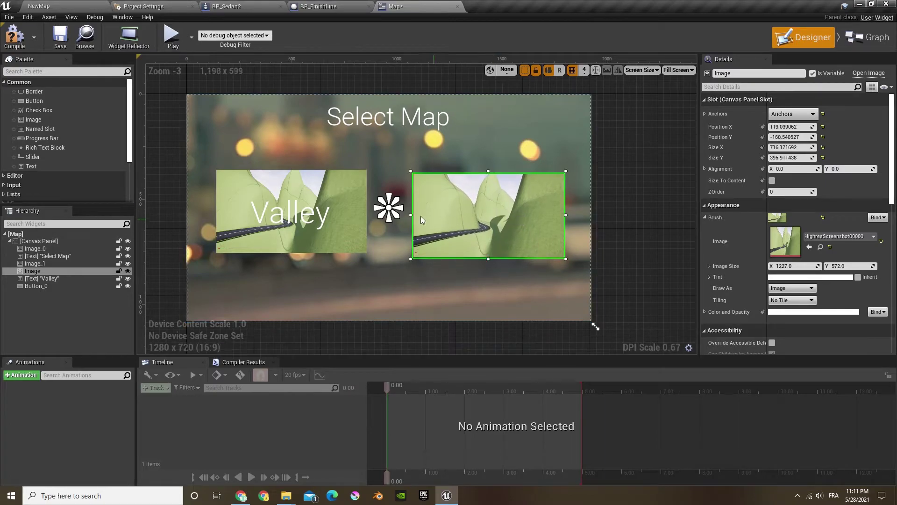
Align the duplicated image with the original at Position Y -180.540527, shift it to X about 109.12, and save the widget.
{"action": "left_click", "coordinate": [48, 263]}
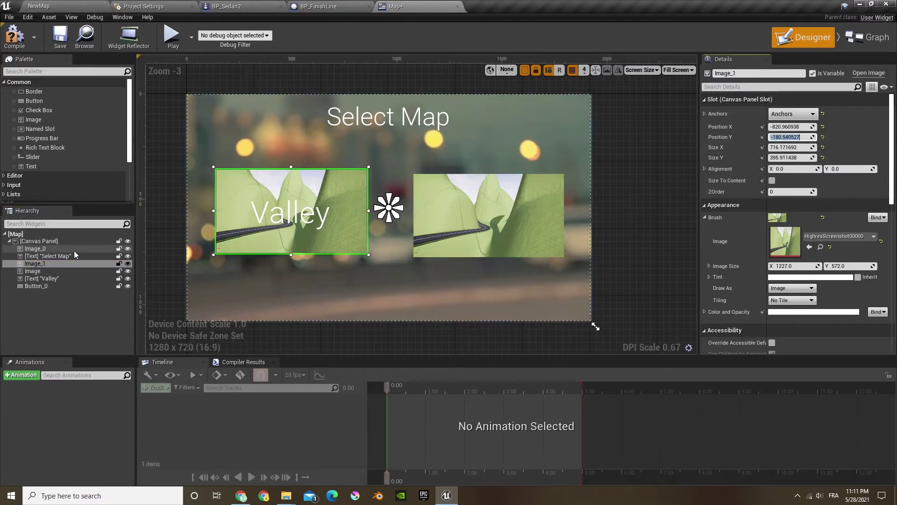
{"action": "left_click", "coordinate": [58, 269]}
{"action": "left_click", "coordinate": [797, 138]}
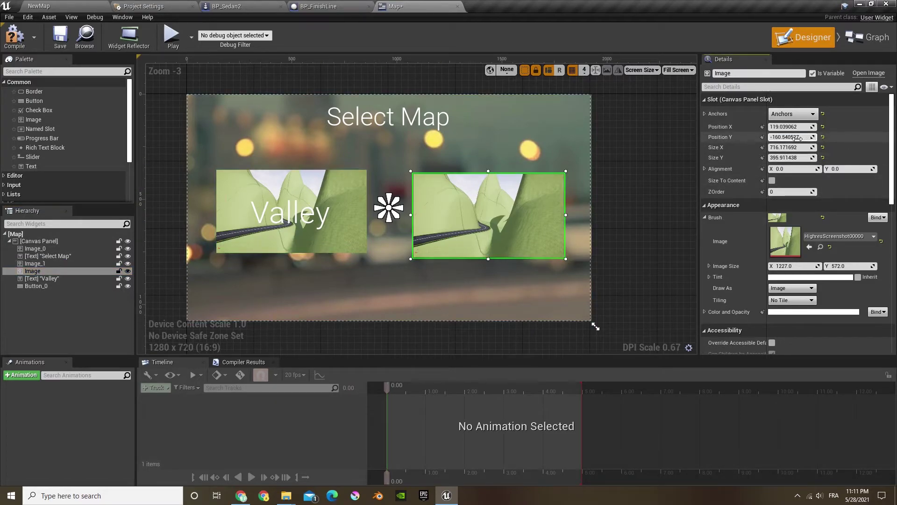
{"action": "key", "text": "Return"}
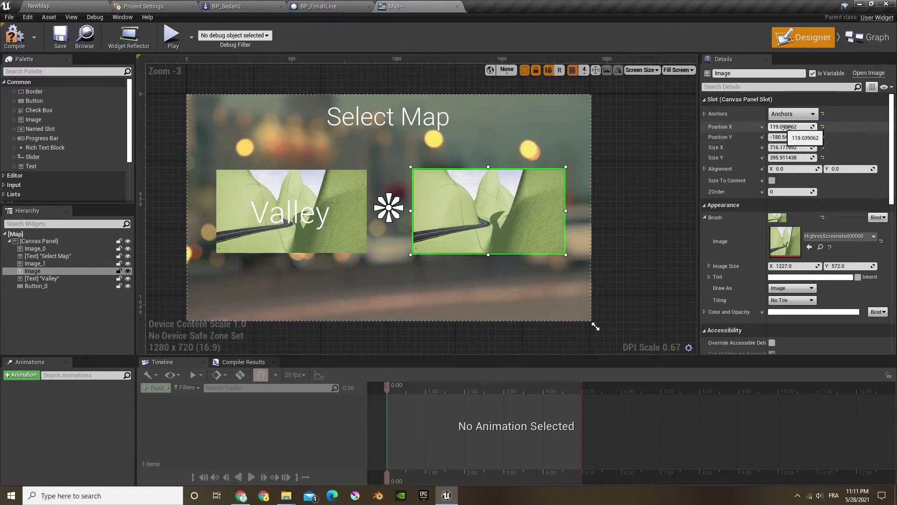
{"action": "left_click_drag", "start_coordinate": [793, 127], "coordinate": [785, 126]}
{"action": "left_click", "coordinate": [65, 40]}
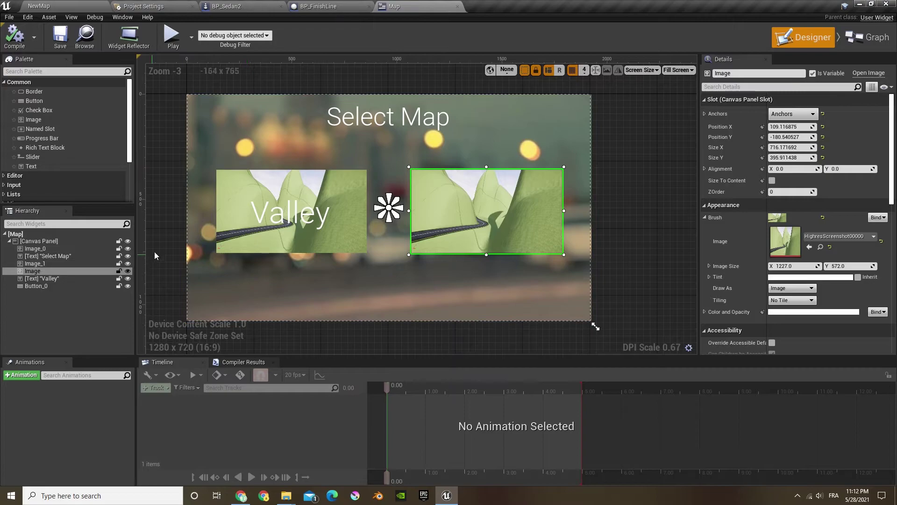
Import HighresScreenshot00001 from the project's Saved/Screenshots/Windows folder into Content/Widgets and save the NewMap level.
{"action": "left_click", "coordinate": [98, 5]}
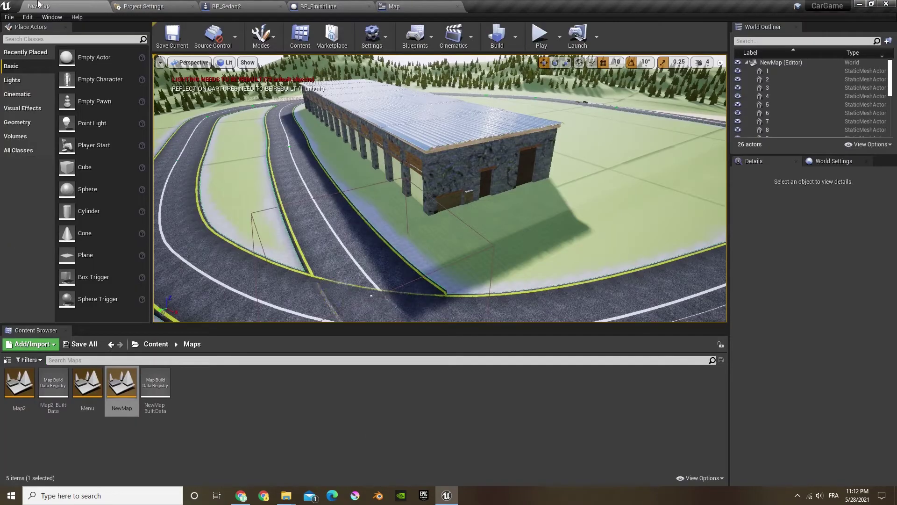
{"action": "left_click", "coordinate": [135, 345]}
{"action": "double_click", "coordinate": [465, 393]}
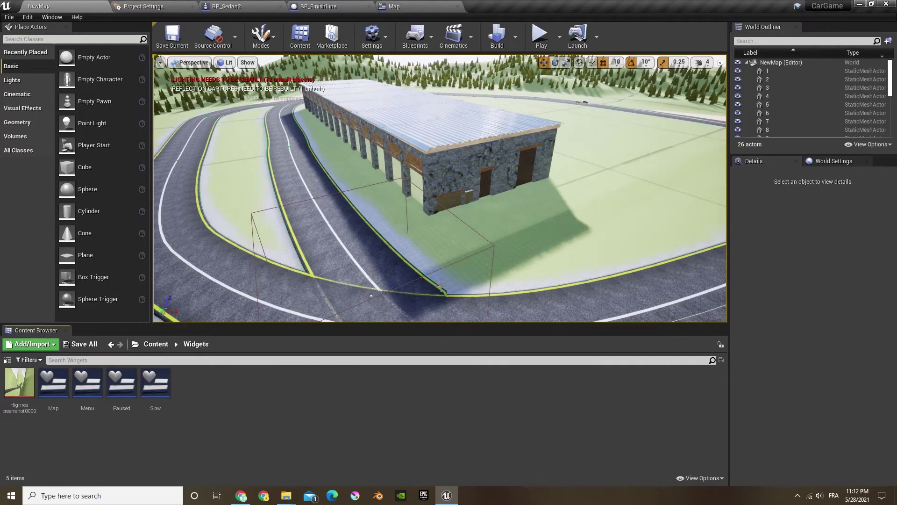
{"action": "right_click_drag", "start_coordinate": [441, 288], "coordinate": [406, 273]}
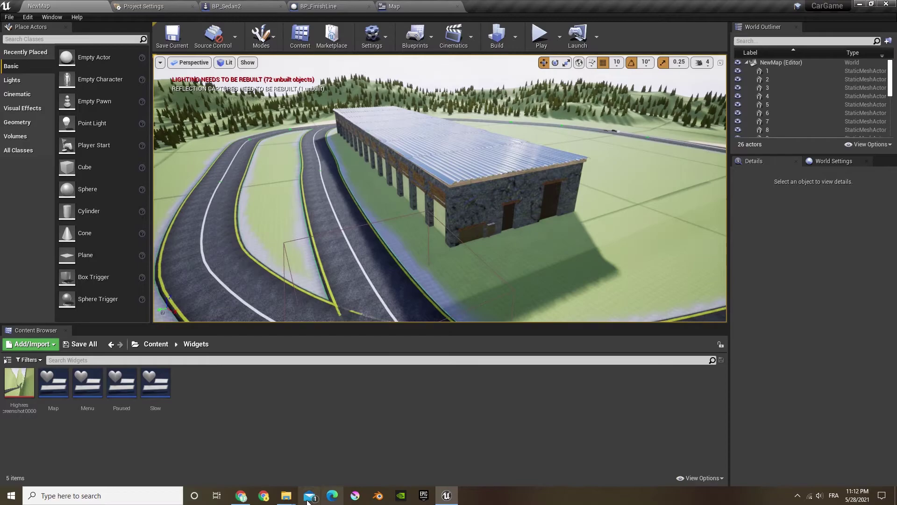
{"action": "left_click", "coordinate": [288, 499]}
{"action": "left_click", "coordinate": [359, 470]}
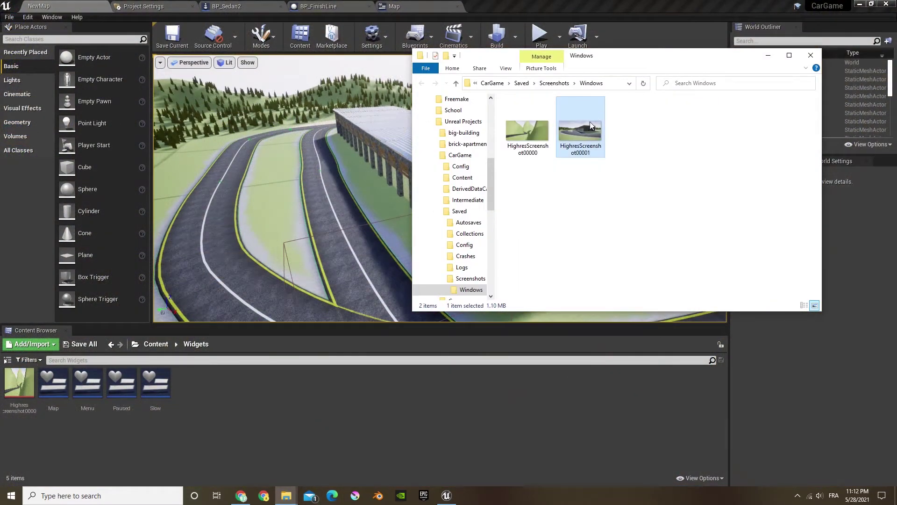
{"action": "left_click_drag", "start_coordinate": [591, 126], "coordinate": [274, 351]}
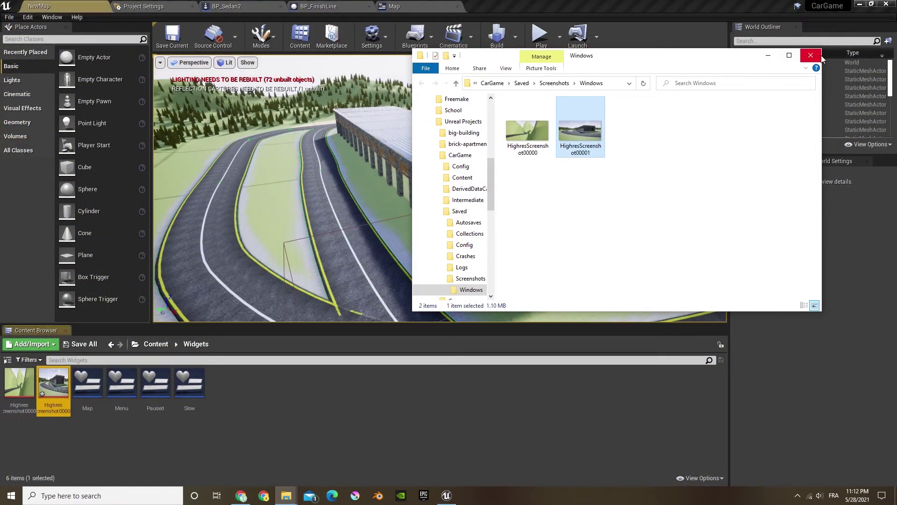
{"action": "left_click", "coordinate": [362, 22]}
{"action": "left_click", "coordinate": [170, 37]}
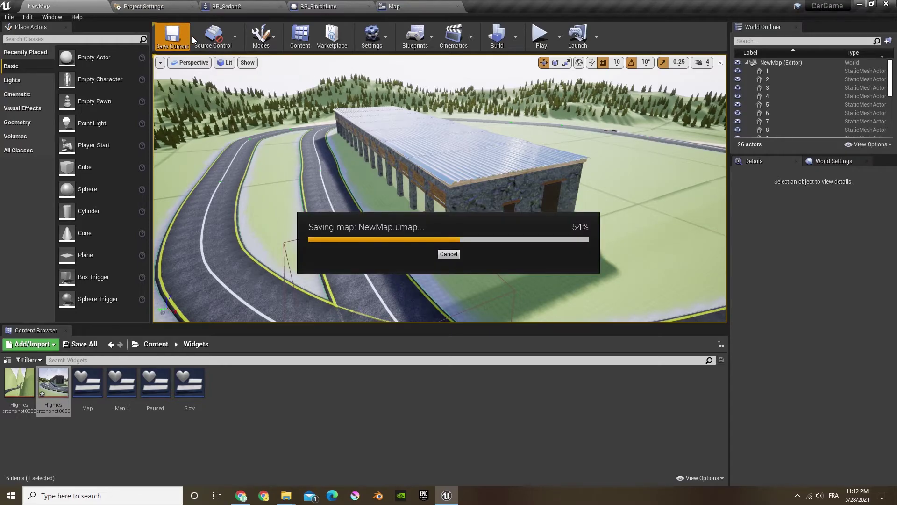
Set the duplicated image's brush in the Map widget to the HighresScreenshot00001 texture.
{"action": "left_click", "coordinate": [395, 7]}
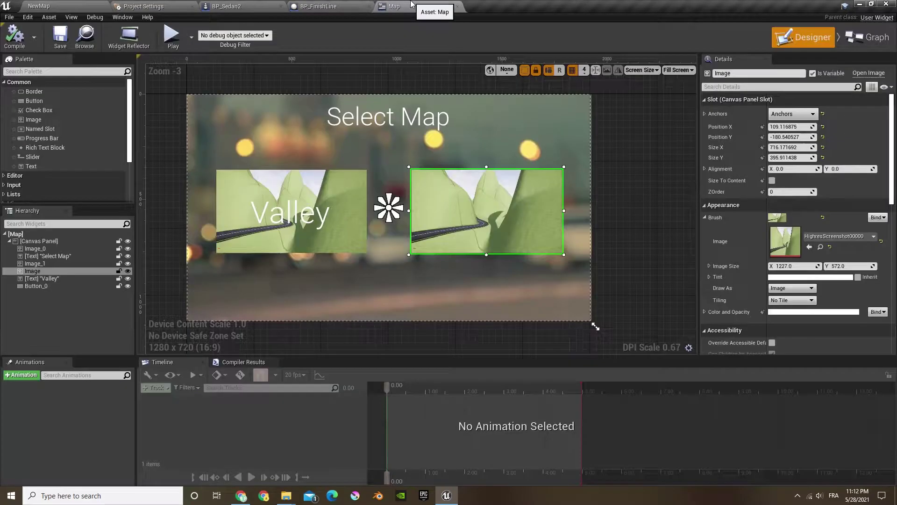
{"action": "left_click", "coordinate": [101, 4]}
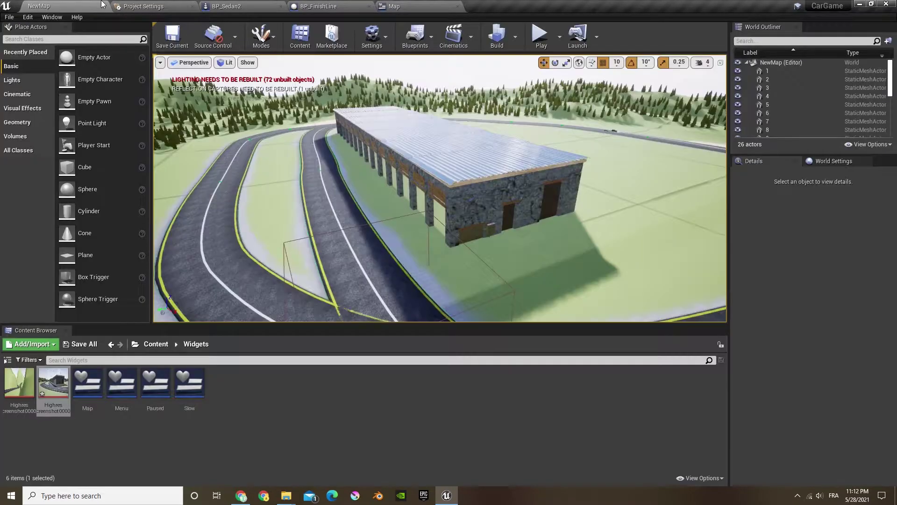
{"action": "key", "text": "F2"}
{"action": "key", "text": "ctrl+c"}
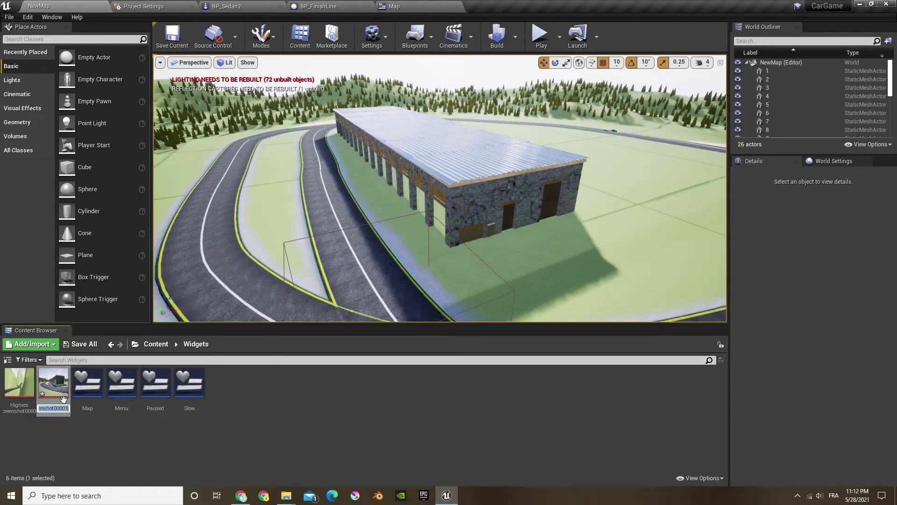
{"action": "left_click", "coordinate": [395, 6]}
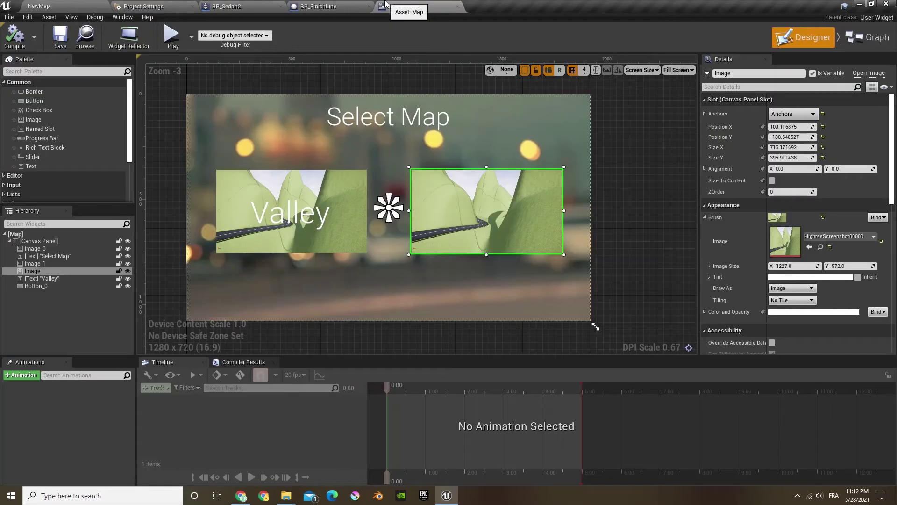
{"action": "left_click", "coordinate": [847, 238]}
{"action": "key", "text": "ctrl+v"}
{"action": "left_click", "coordinate": [729, 361]}
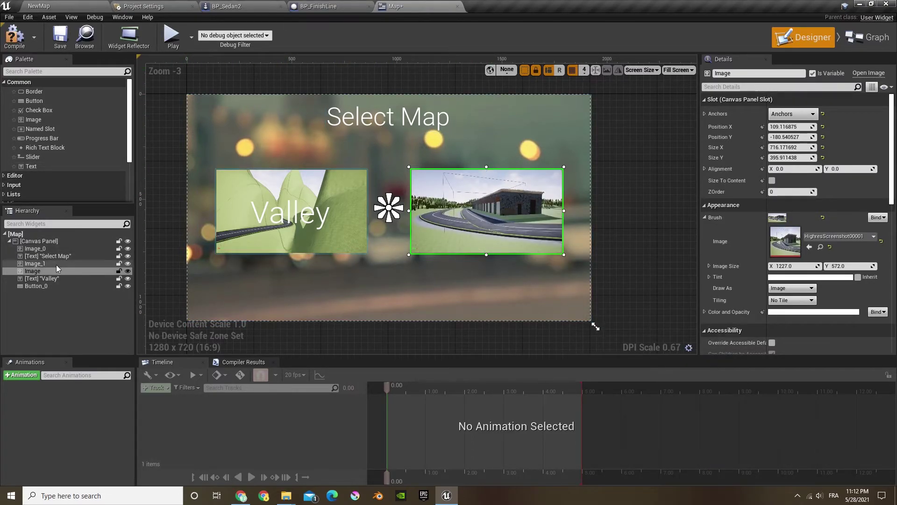
Save the Map widget and duplicate the Valley text.
{"action": "left_click", "coordinate": [53, 279]}
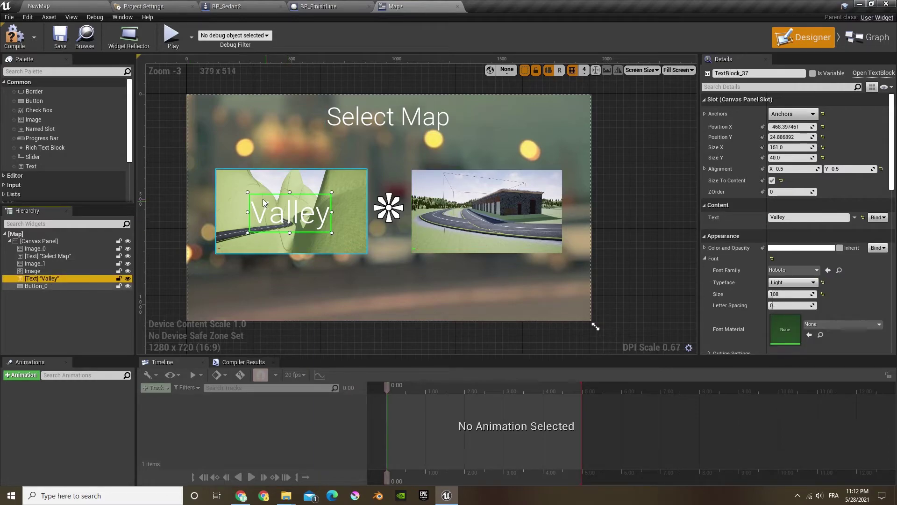
{"action": "left_click", "coordinate": [60, 35]}
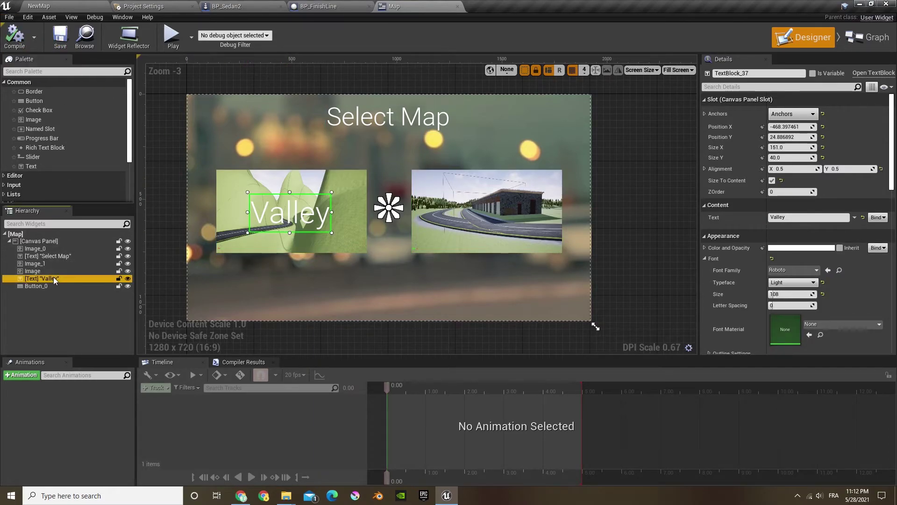
{"action": "key", "text": "ctrl+d"}
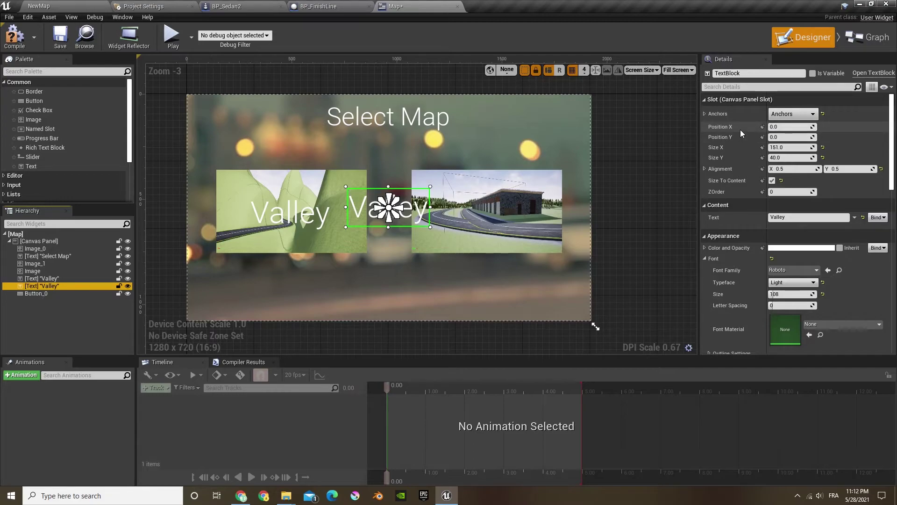
Match the duplicated Valley text's position to the original's, X -468.397461 and Y 24.886892.
{"action": "left_click", "coordinate": [80, 278]}
{"action": "left_click", "coordinate": [789, 127]}
{"action": "key", "text": "ctrl+c"}
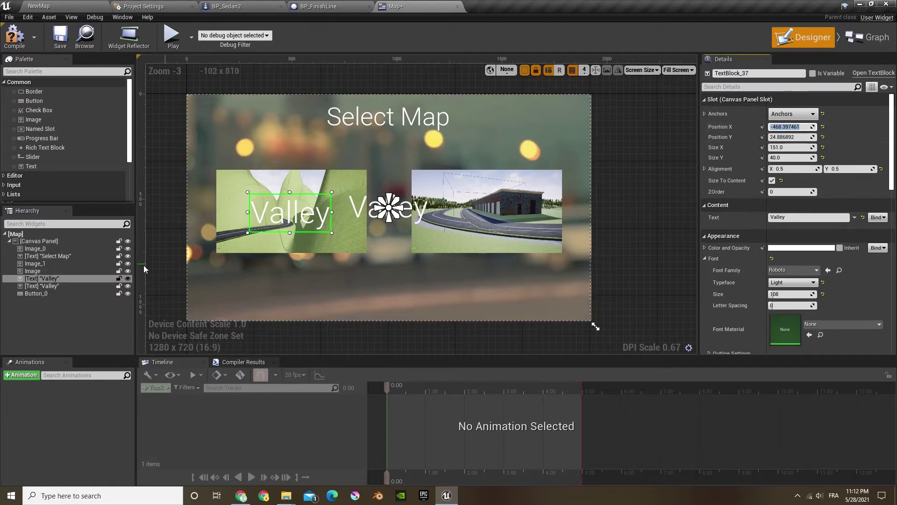
{"action": "left_click", "coordinate": [42, 285]}
{"action": "left_click", "coordinate": [789, 127]}
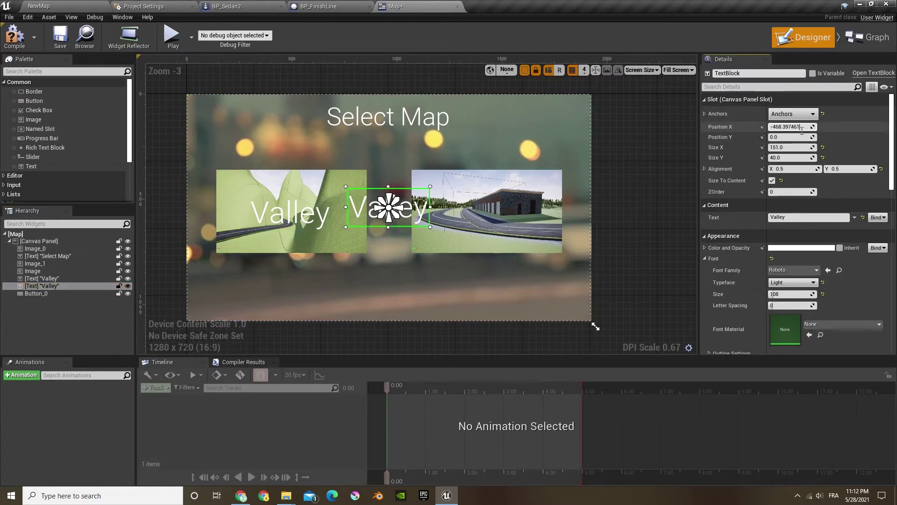
{"action": "key", "text": "ctrl+v"}
{"action": "key", "text": "Return"}
{"action": "left_click", "coordinate": [44, 279]}
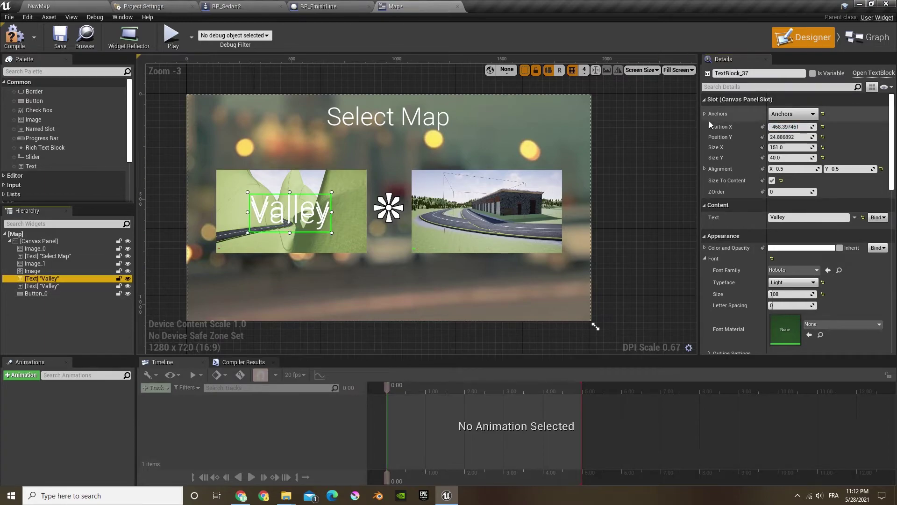
{"action": "left_click", "coordinate": [785, 137]}
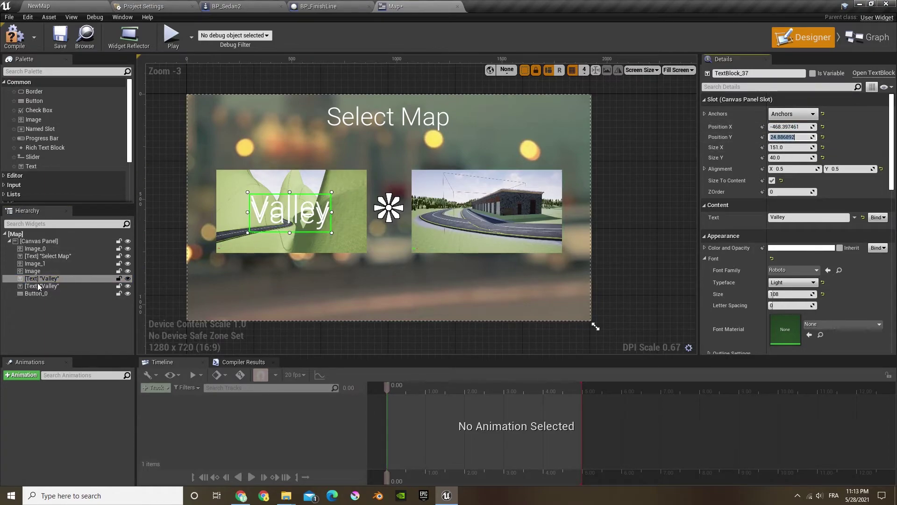
{"action": "left_click", "coordinate": [42, 285]}
{"action": "left_click", "coordinate": [790, 137]}
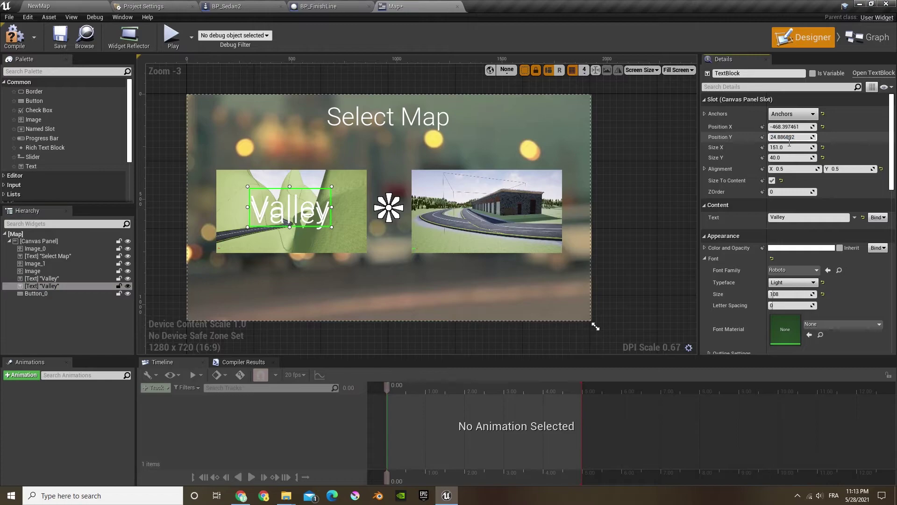
{"action": "key", "text": "Return"}
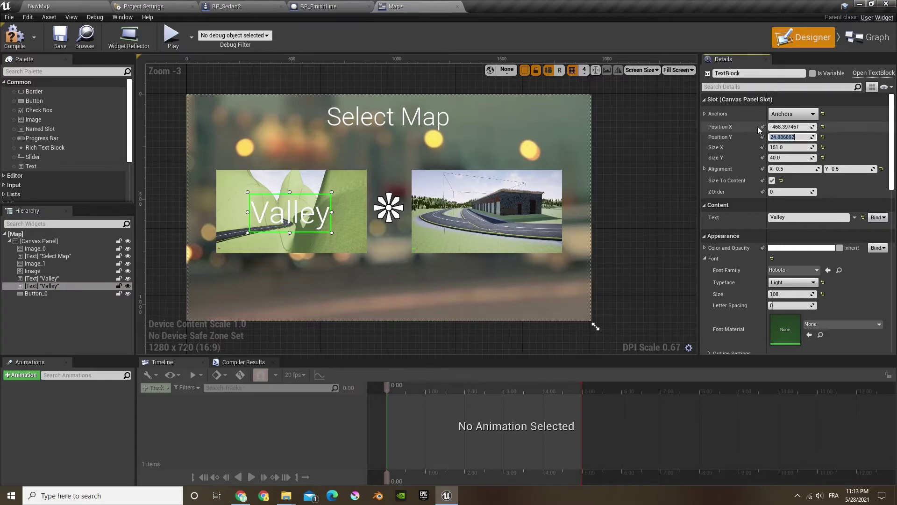
Move the duplicated text over the second map image at X about 476, change its text to Forest, and save the widget.
{"action": "left_click_drag", "start_coordinate": [790, 127], "coordinate": [817, 127]}
{"action": "left_click", "coordinate": [792, 217]}
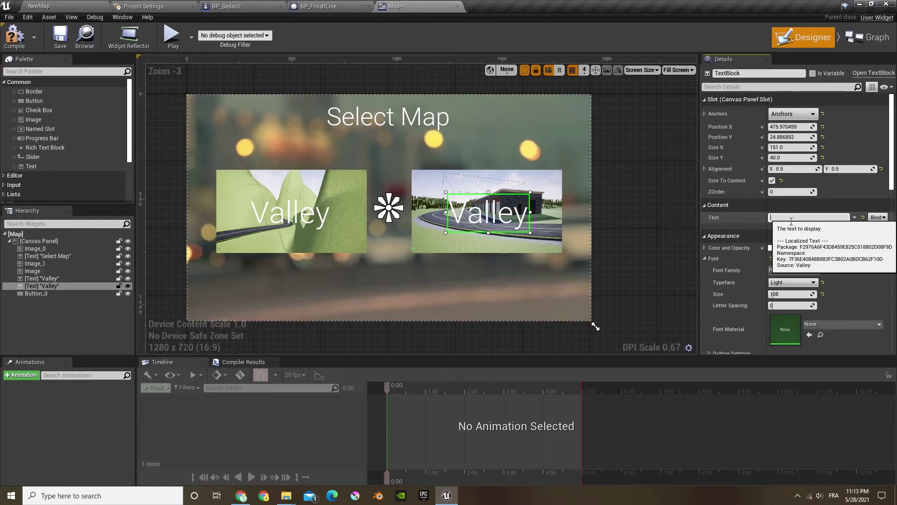
{"action": "key", "text": "Return"}
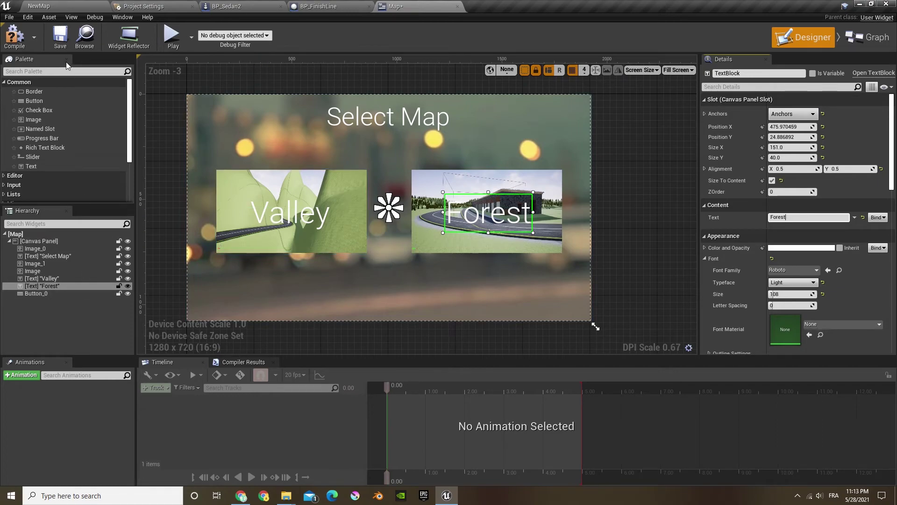
{"action": "left_click", "coordinate": [60, 38]}
Duplicate the Valley map's button and place the copy over the Forest image at about X 111, Y -177.
{"action": "left_click", "coordinate": [38, 293]}
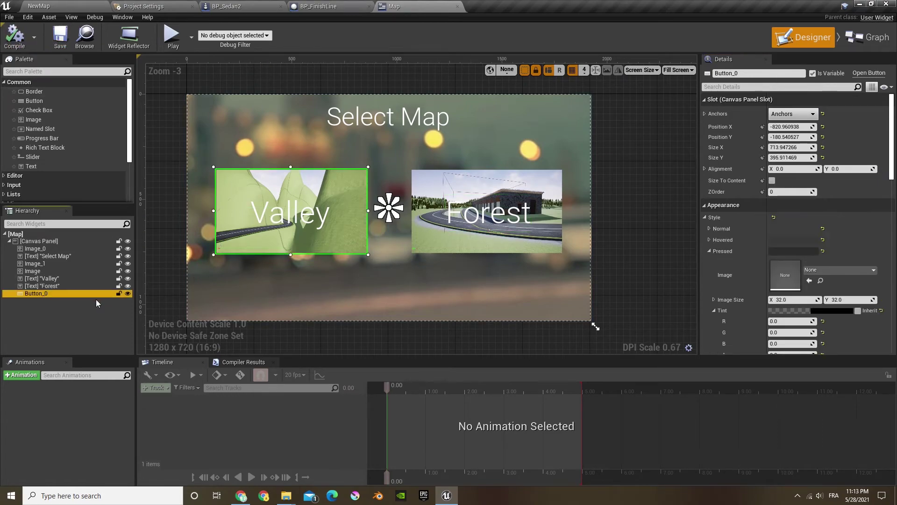
{"action": "left_click_drag", "start_coordinate": [34, 101], "coordinate": [453, 234]}
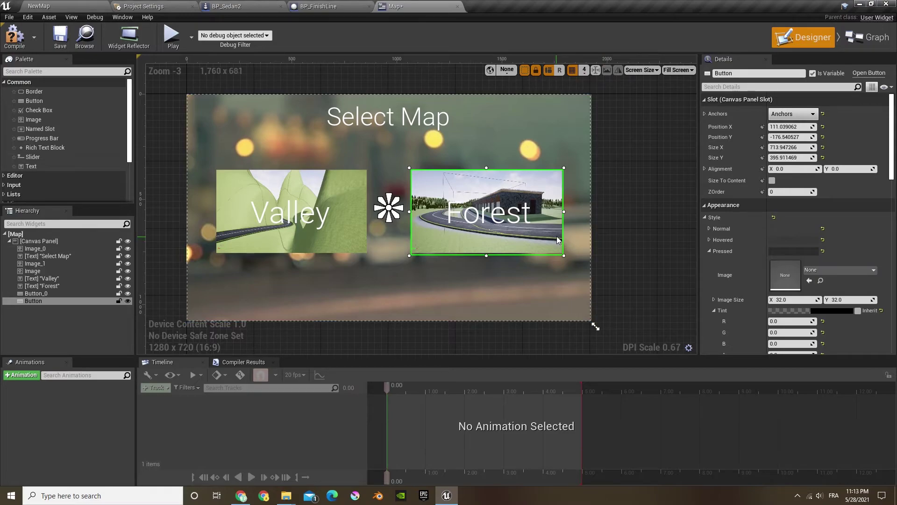
Nudge the Forest button to about X 115, Y -181 and add an On Clicked event for it.
{"action": "left_click_drag", "start_coordinate": [557, 237], "coordinate": [559, 239]}
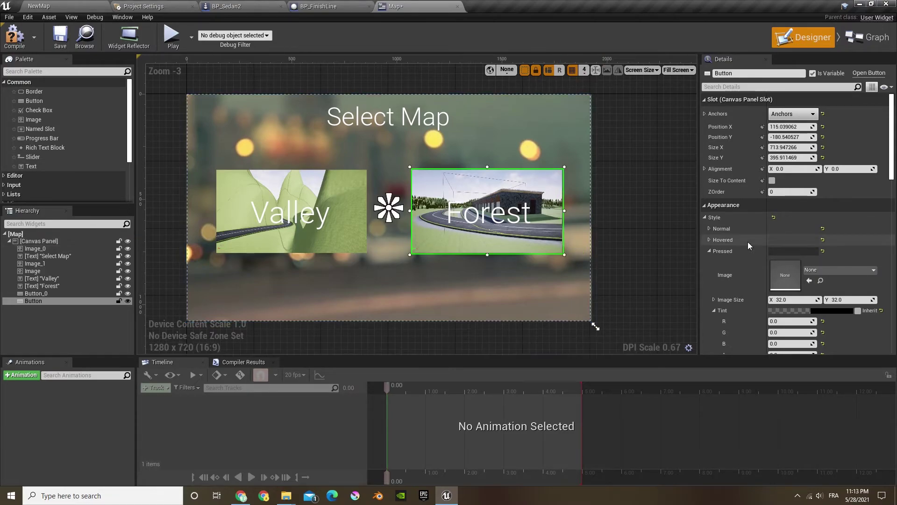
{"action": "scroll", "coordinate": [748, 243], "scroll_direction": "down", "scroll_amount": 10}
{"action": "scroll", "coordinate": [815, 255], "scroll_direction": "down", "scroll_amount": 10}
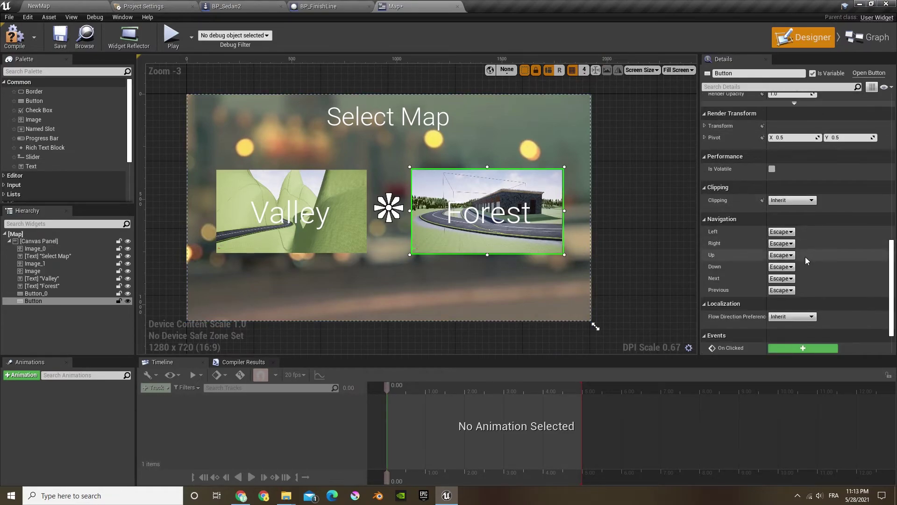
{"action": "left_click", "coordinate": [804, 292]}
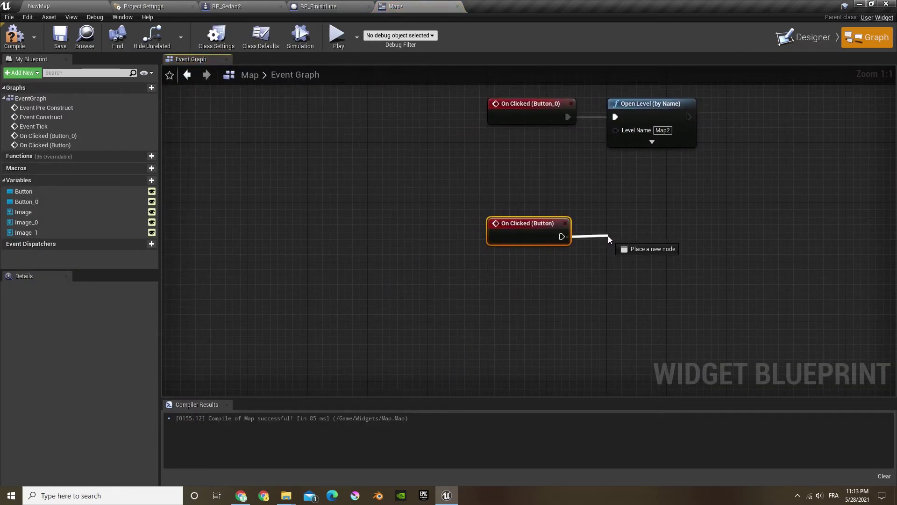
Connect an Open Level (by Name) node to the Forest button's On Clicked event.
{"action": "left_click_drag", "start_coordinate": [608, 236], "coordinate": [608, 238]}
{"action": "type", "text": "open"}
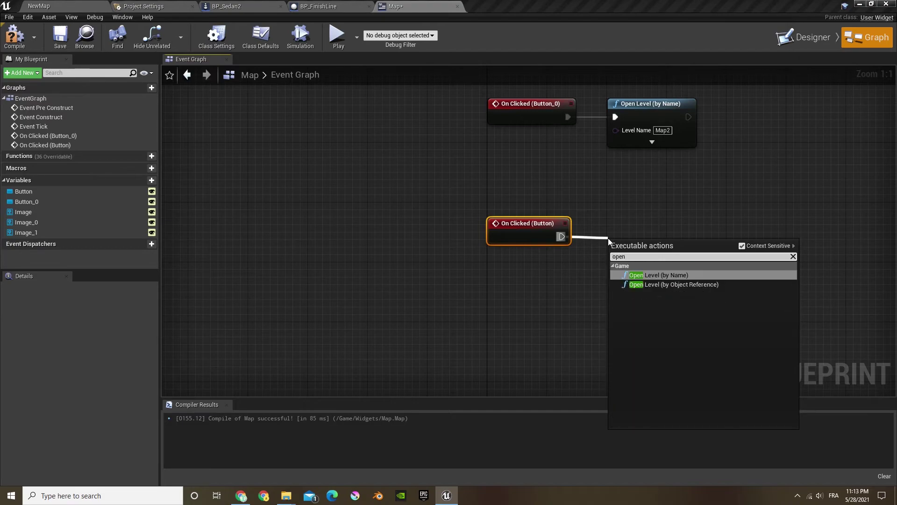
{"action": "key", "text": "Return"}
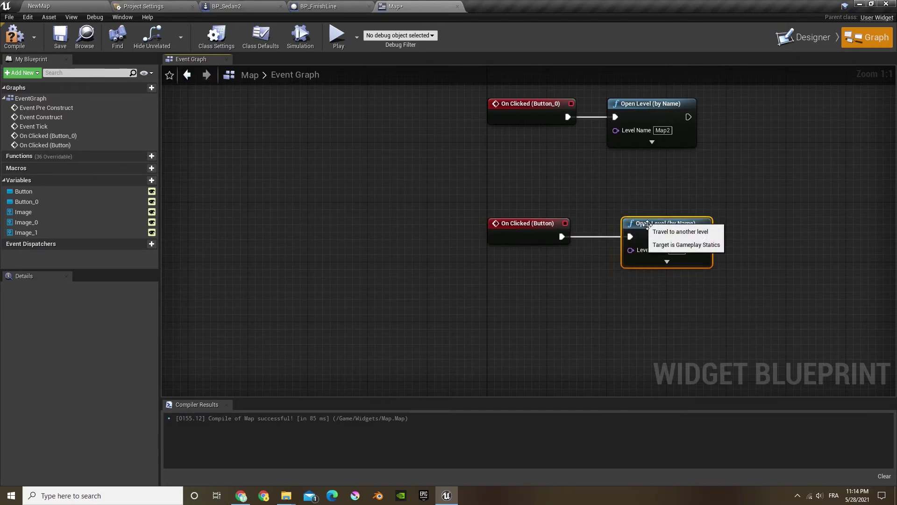
Copy the NewMap level's name from the Maps folder into the new Open Level node's Level Name, and compile and save the Map widget.
{"action": "left_click", "coordinate": [80, 9]}
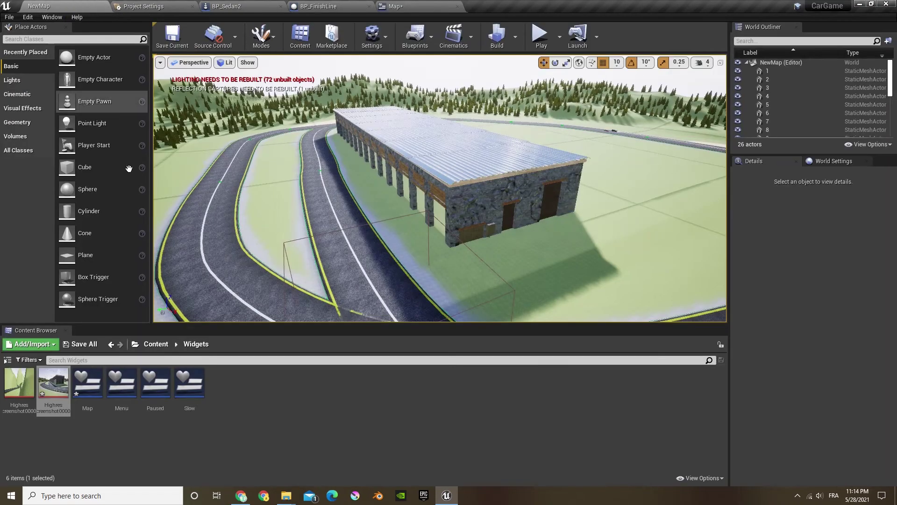
{"action": "left_click", "coordinate": [155, 344]}
{"action": "double_click", "coordinate": [89, 383]}
{"action": "left_click", "coordinate": [119, 397]}
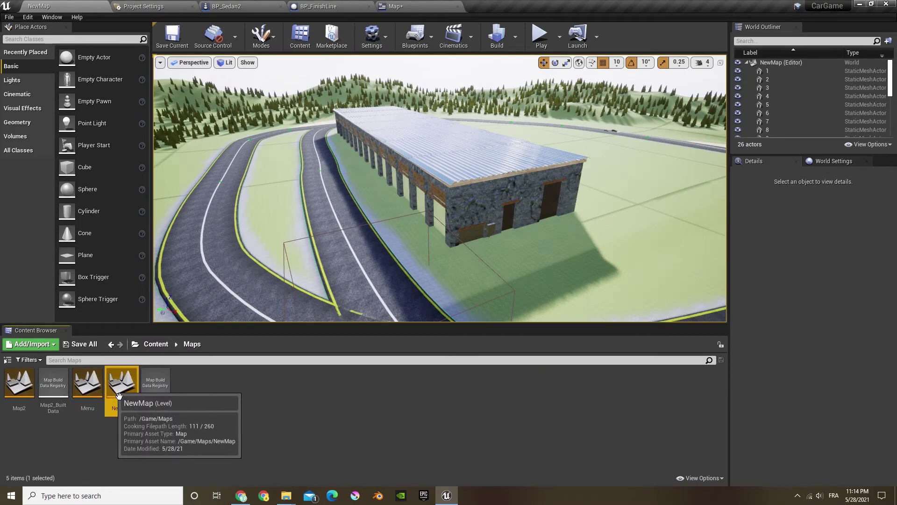
{"action": "key", "text": "F2"}
{"action": "key", "text": "ctrl+c"}
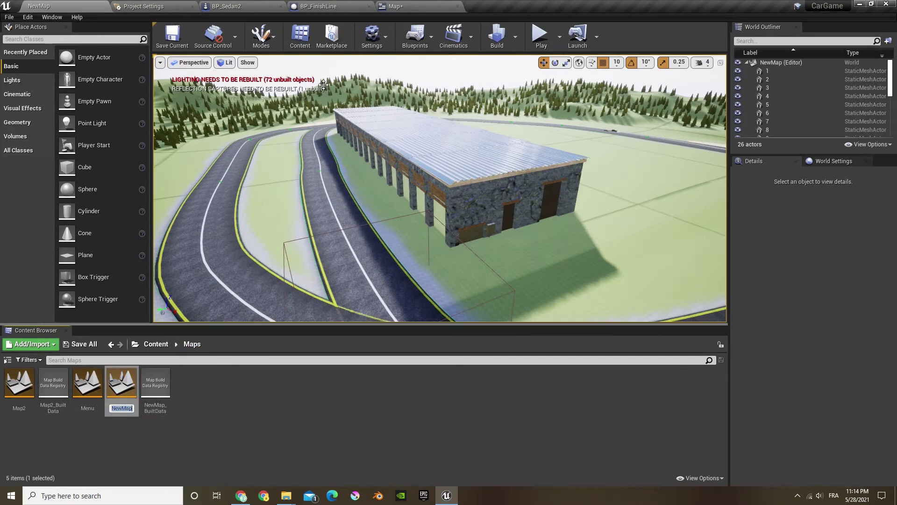
{"action": "left_click", "coordinate": [393, 5]}
{"action": "left_click", "coordinate": [677, 250]}
{"action": "key", "text": "ctrl+v"}
{"action": "key", "text": "Return"}
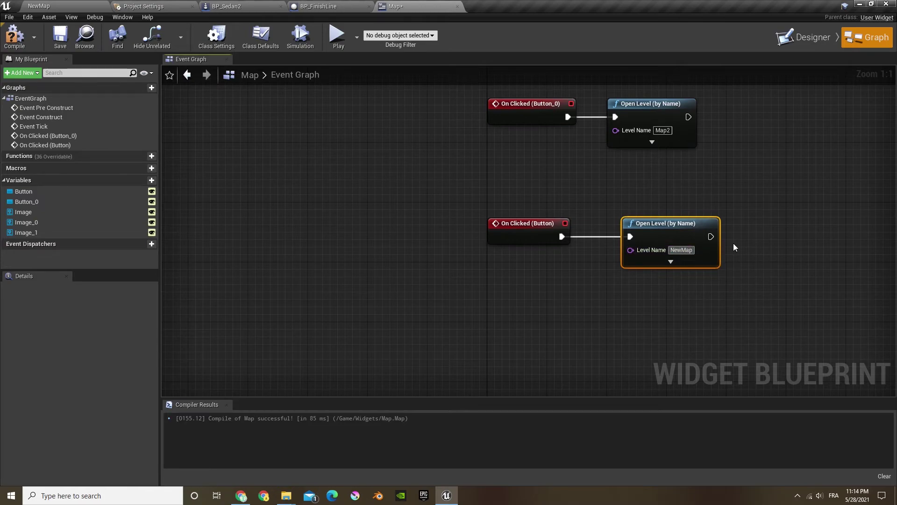
{"action": "left_click", "coordinate": [22, 36]}
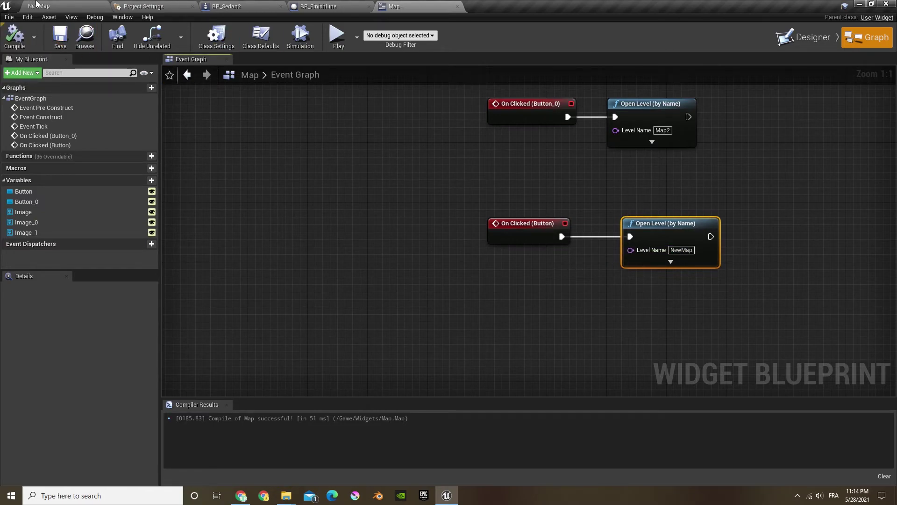
Open the Menu widget from the Widgets folder and go to its Play button's On Clicked event.
{"action": "left_click", "coordinate": [143, 6]}
{"action": "left_click", "coordinate": [49, 6]}
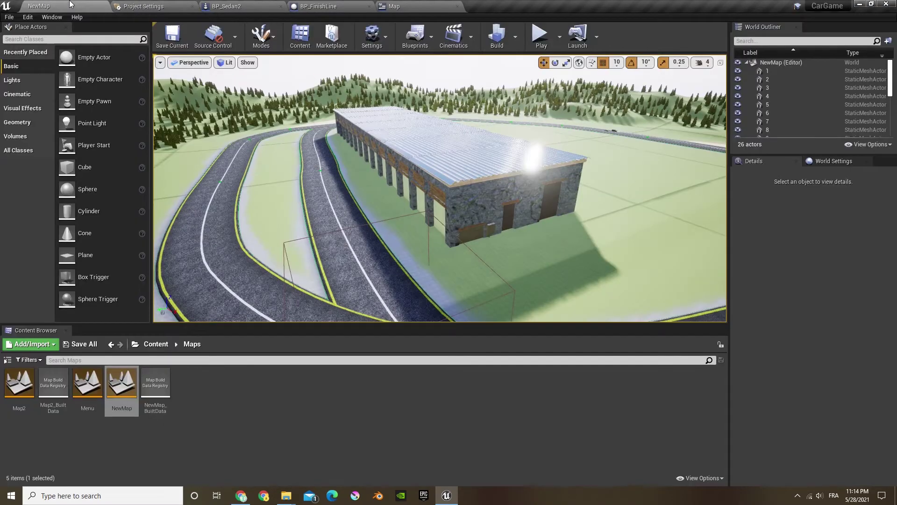
{"action": "left_click", "coordinate": [156, 345]}
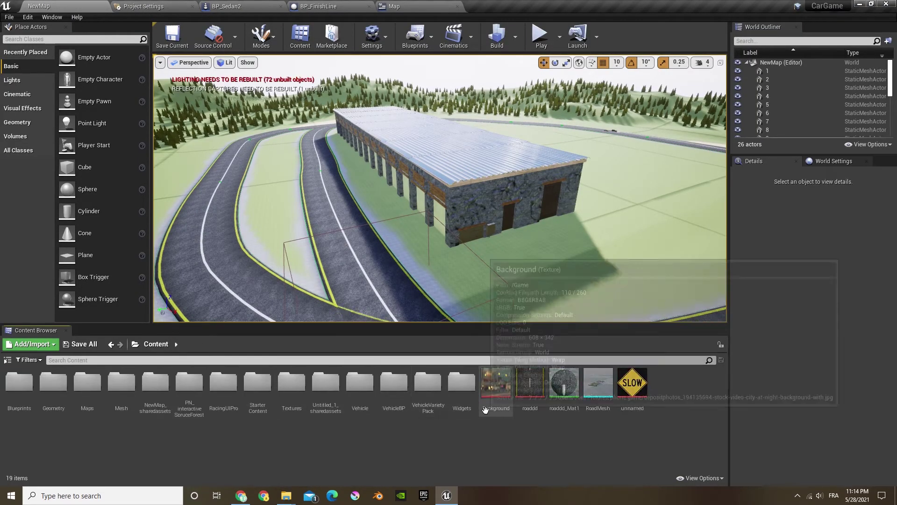
{"action": "double_click", "coordinate": [452, 402]}
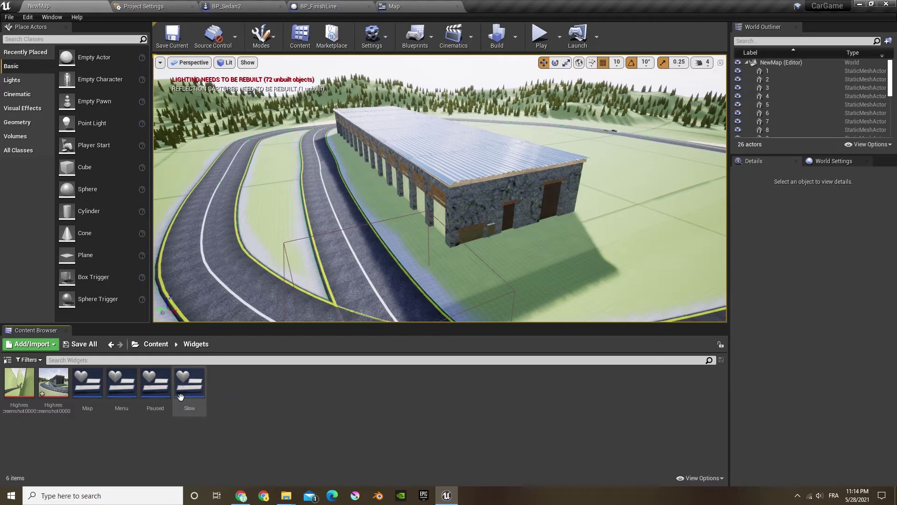
{"action": "double_click", "coordinate": [122, 384]}
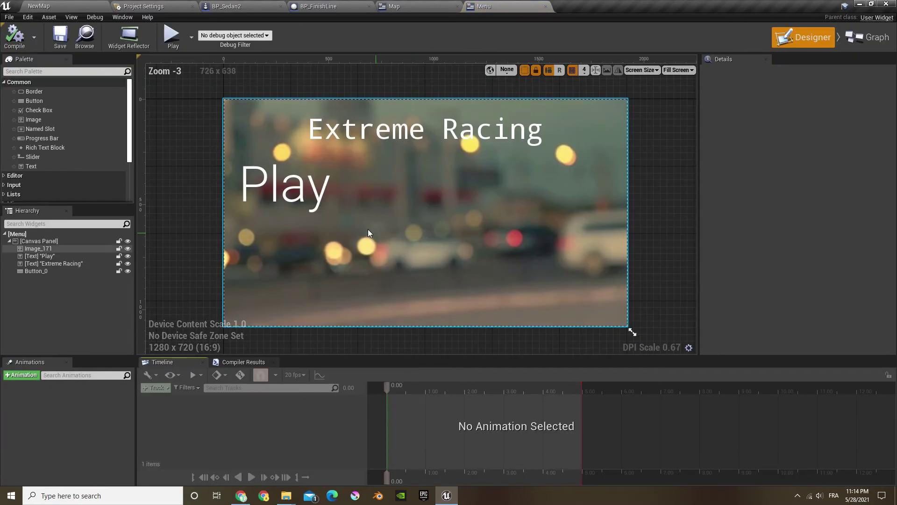
{"action": "left_click", "coordinate": [326, 195]}
{"action": "scroll", "coordinate": [864, 323], "scroll_direction": "down", "scroll_amount": 15}
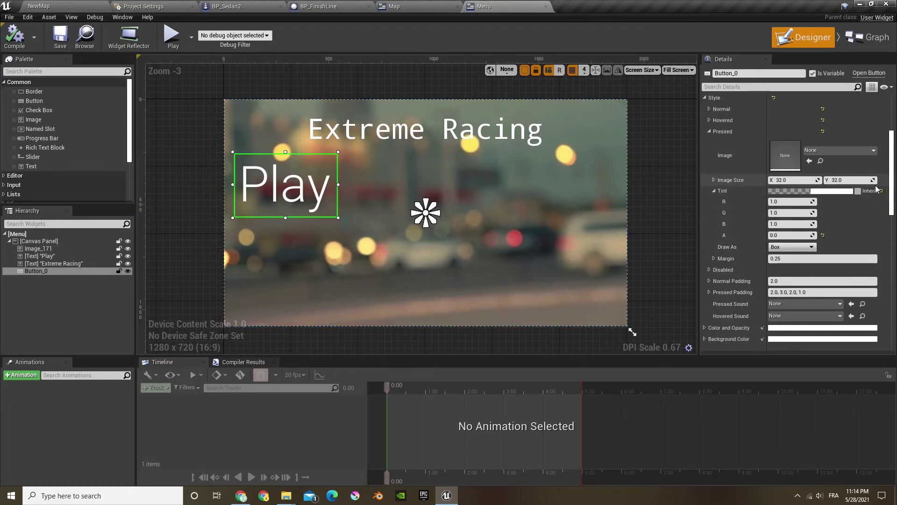
{"action": "left_click", "coordinate": [803, 294]}
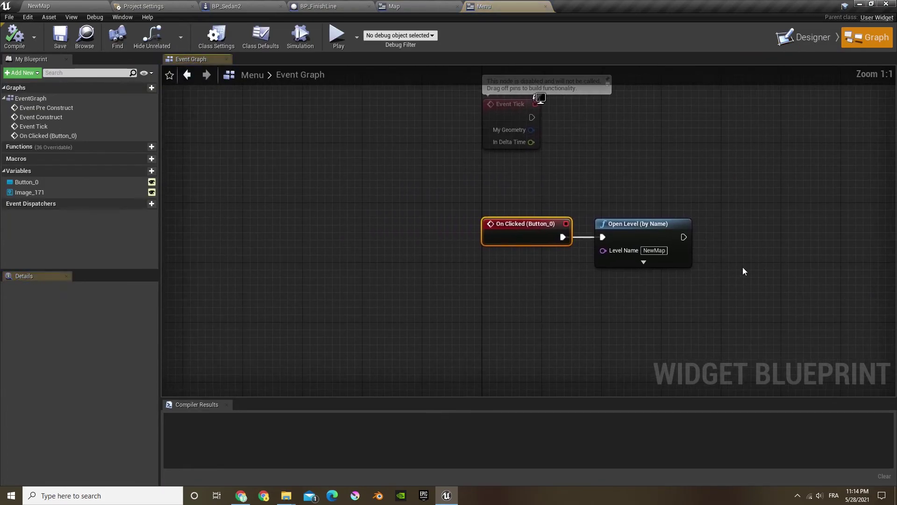
Delete the Open Level node from the Play button's click event and connect a Create Widget node in its place.
{"action": "left_click_drag", "start_coordinate": [477, 255], "coordinate": [625, 243]}
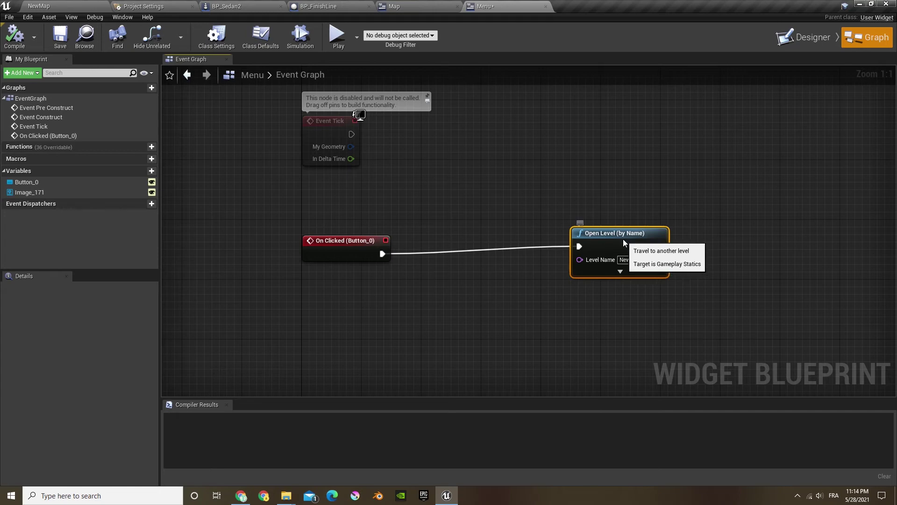
{"action": "key", "text": "Delete"}
{"action": "left_click_drag", "start_coordinate": [382, 254], "coordinate": [456, 256]}
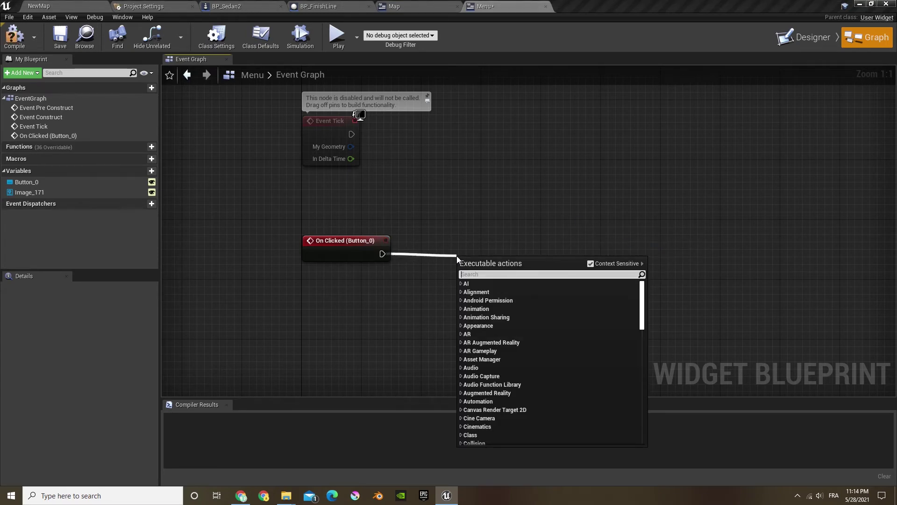
{"action": "type", "text": "creaet"}
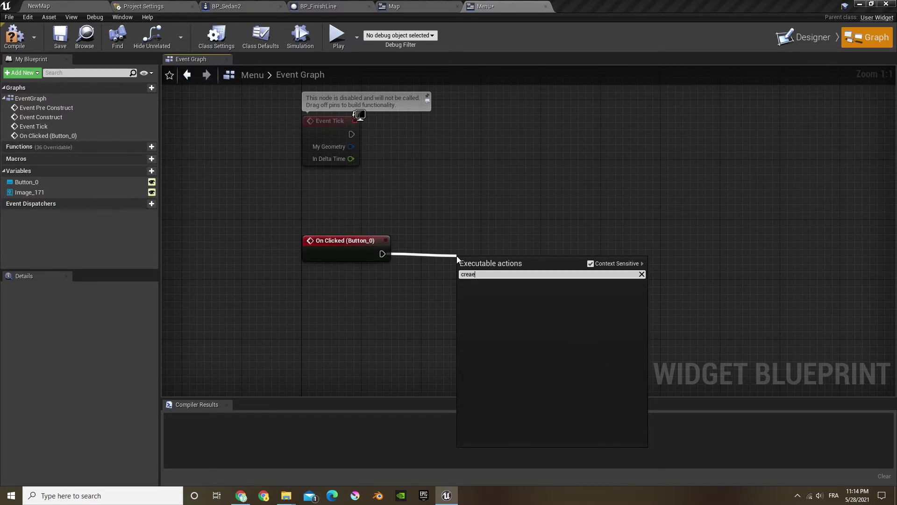
{"action": "key", "text": "BackSpace"}
{"action": "key", "text": "BackSpace"}
{"action": "type", "text": "te widget"}
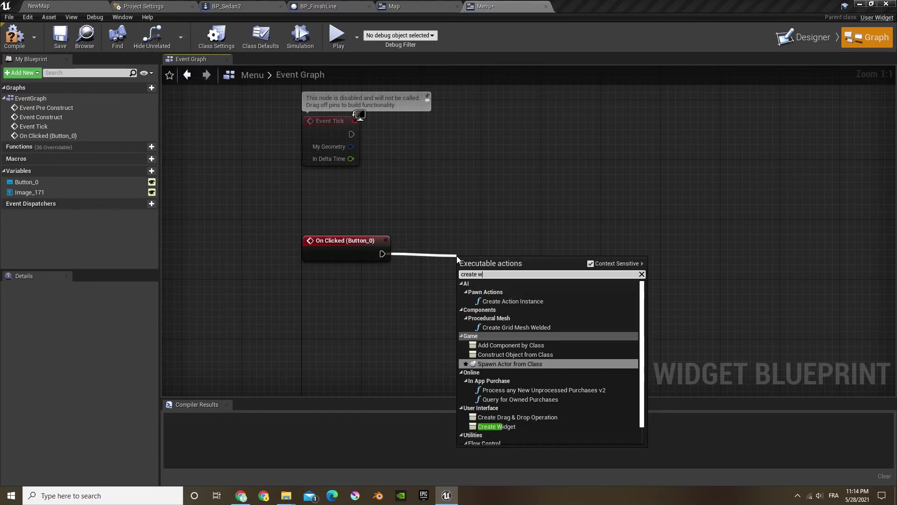
{"action": "key", "text": "Return"}
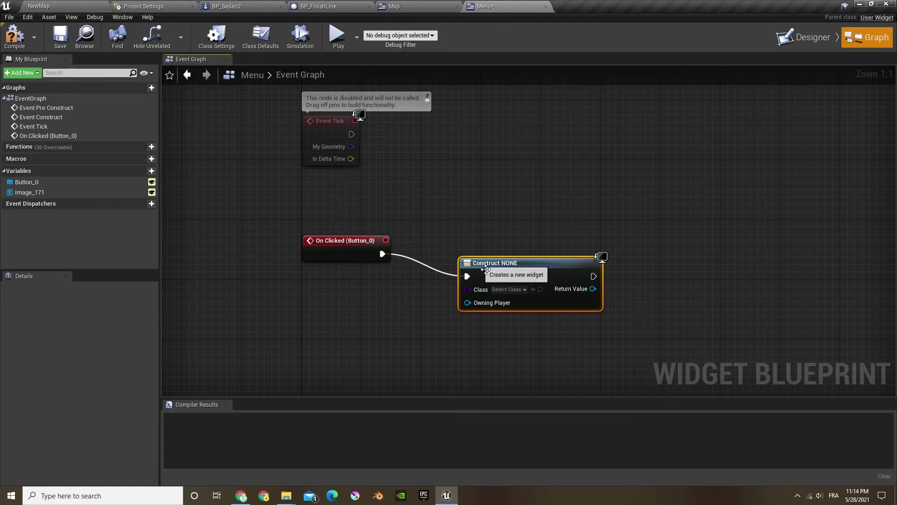
Line up the new widget node with the click event and set its Class to Map.
{"action": "left_click_drag", "start_coordinate": [476, 263], "coordinate": [449, 241]}
{"action": "left_click", "coordinate": [473, 268]}
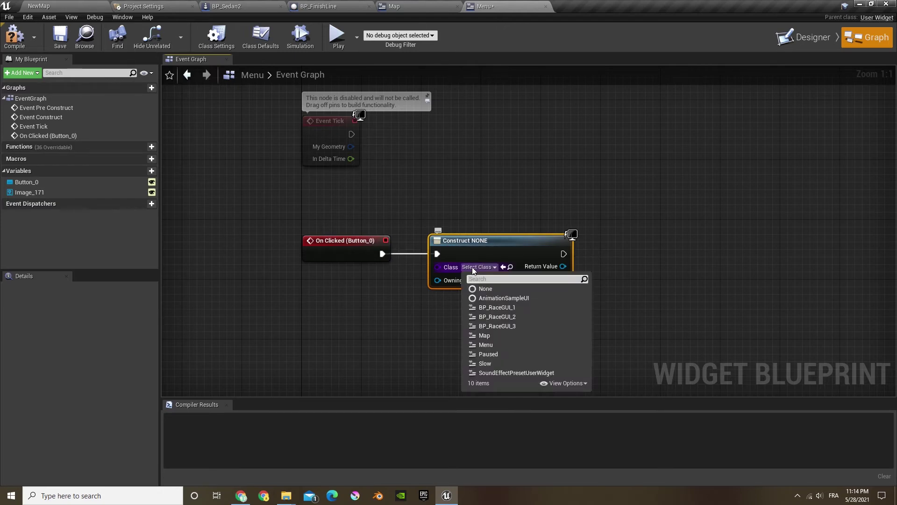
{"action": "left_click", "coordinate": [523, 336]}
Try to insert a Remove from Parent node between the Play button's click event and the Create Map Widget node.
{"action": "left_click_drag", "start_coordinate": [471, 248], "coordinate": [562, 248]}
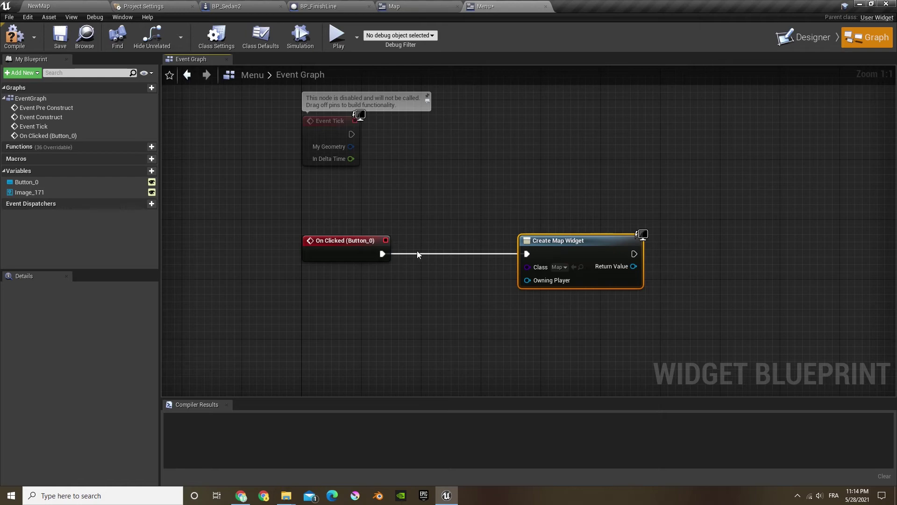
{"action": "left_click_drag", "start_coordinate": [406, 254], "coordinate": [406, 253]}
{"action": "type", "text": "revore"}
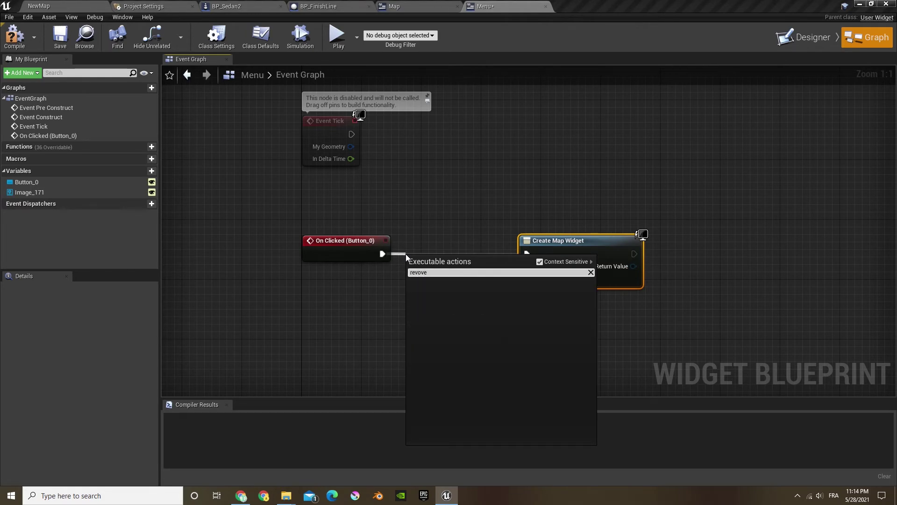
{"action": "key", "text": "BackSpace"}
{"action": "key", "text": "BackSpace"}
{"action": "key", "text": "BackSpace"}
{"action": "key", "text": "BackSpace"}
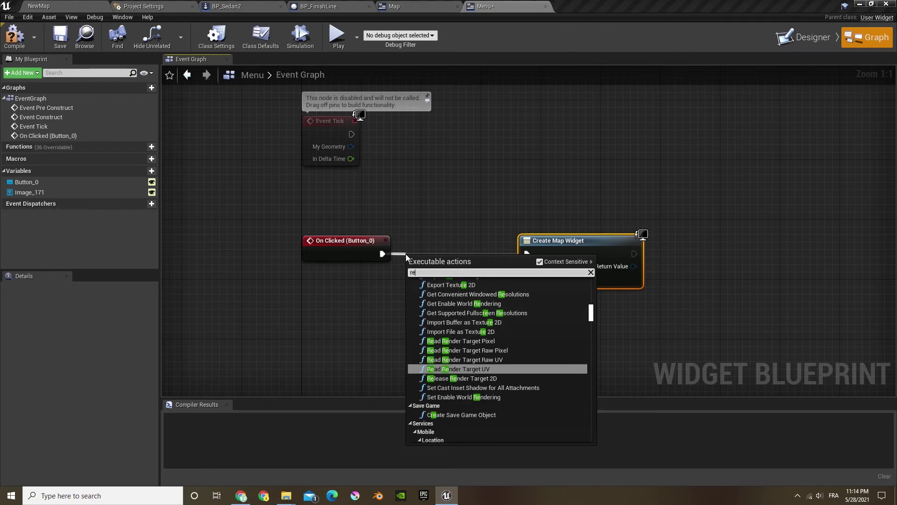
{"action": "type", "text": "move from"}
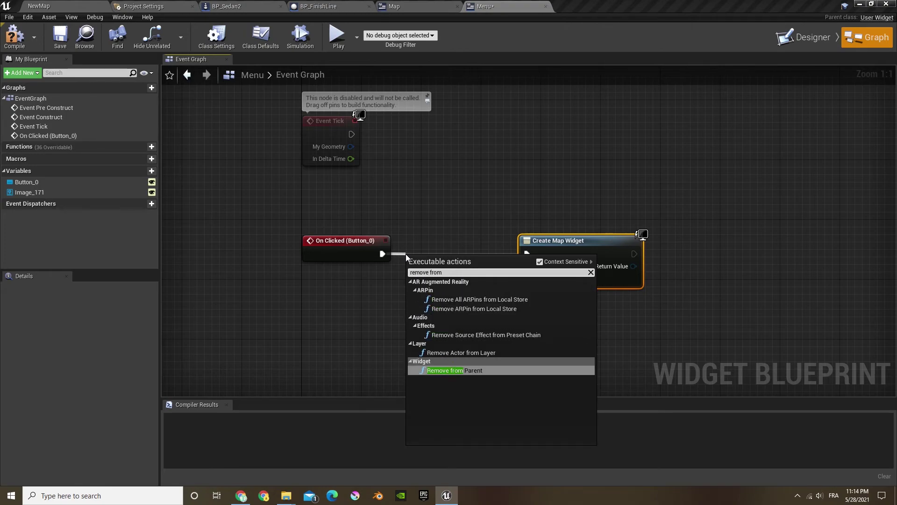
{"action": "key", "text": "Return"}
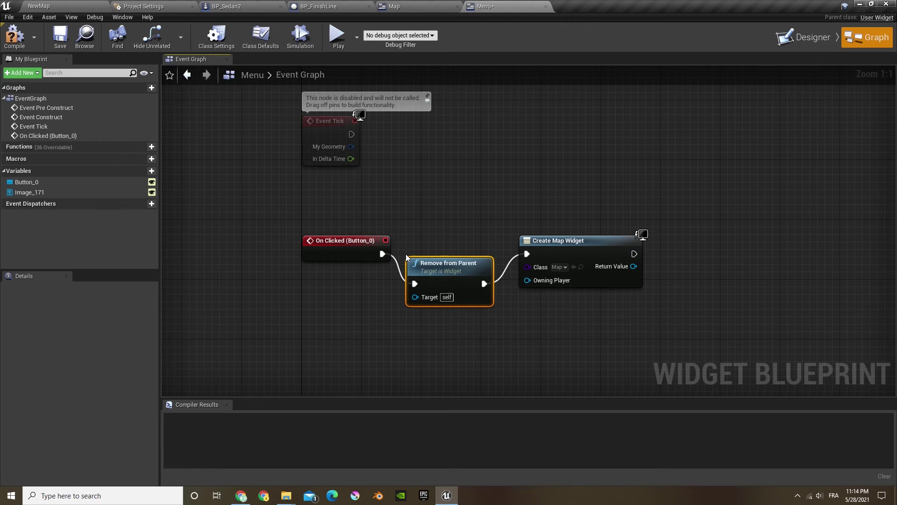
{"action": "left_click_drag", "start_coordinate": [437, 254], "coordinate": [431, 240]}
{"action": "key", "text": "ctrl+z"}
{"action": "key", "text": "ctrl+z"}
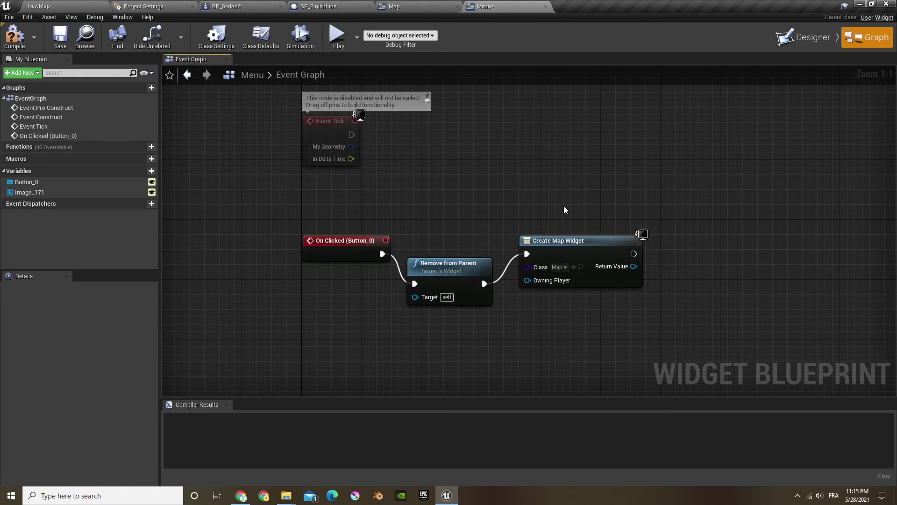
Chain an Add to Viewport node after Create Map Widget, link the Return Value to its Target, and compile the Menu widget.
{"action": "left_click_drag", "start_coordinate": [500, 242], "coordinate": [477, 242]}
{"action": "right_click_drag", "start_coordinate": [587, 256], "coordinate": [493, 259]}
{"action": "left_click_drag", "start_coordinate": [458, 256], "coordinate": [512, 256]}
{"action": "type", "text": "add "}
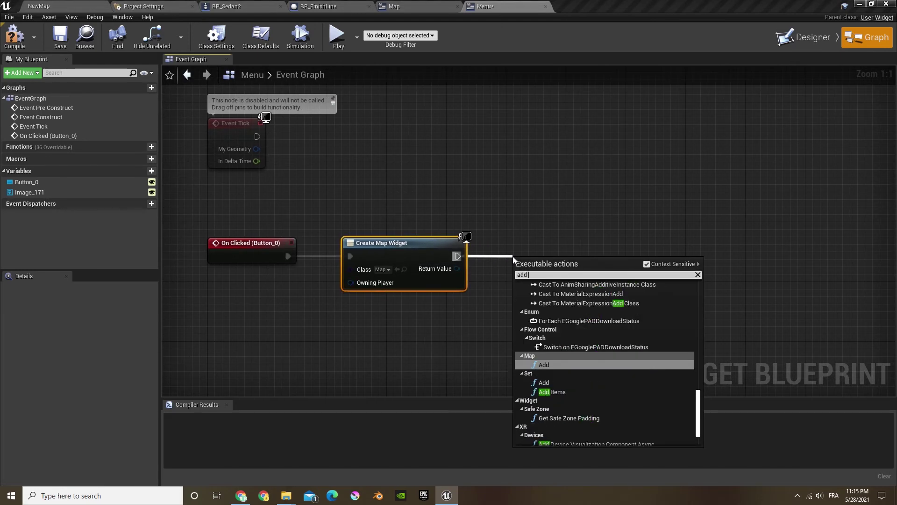
{"action": "type", "text": "to cv"}
{"action": "key", "text": "BackSpace"}
{"action": "key", "text": "BackSpace"}
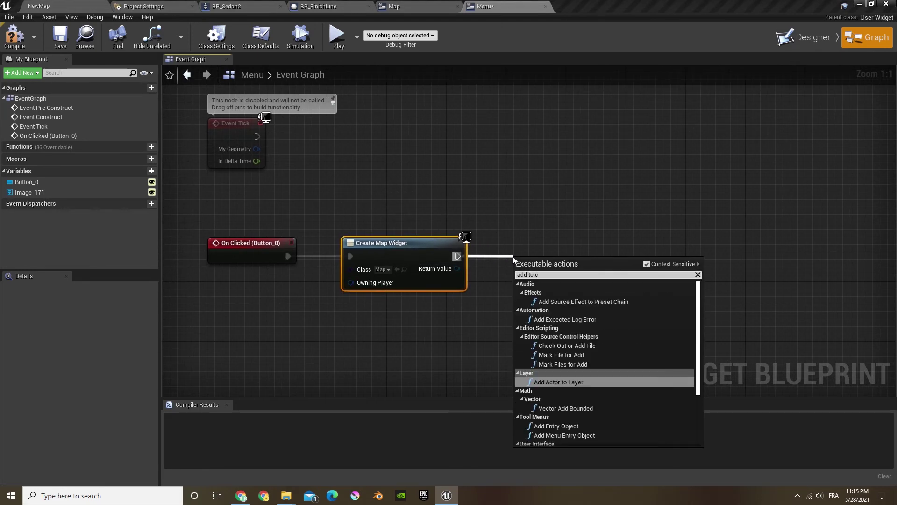
{"action": "type", "text": "vie"}
{"action": "key", "text": "Return"}
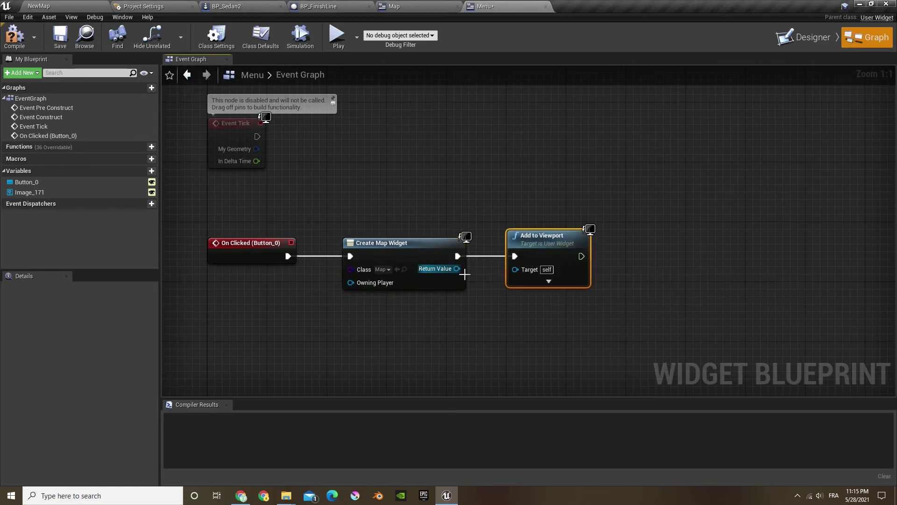
{"action": "left_click_drag", "start_coordinate": [456, 269], "coordinate": [519, 271]}
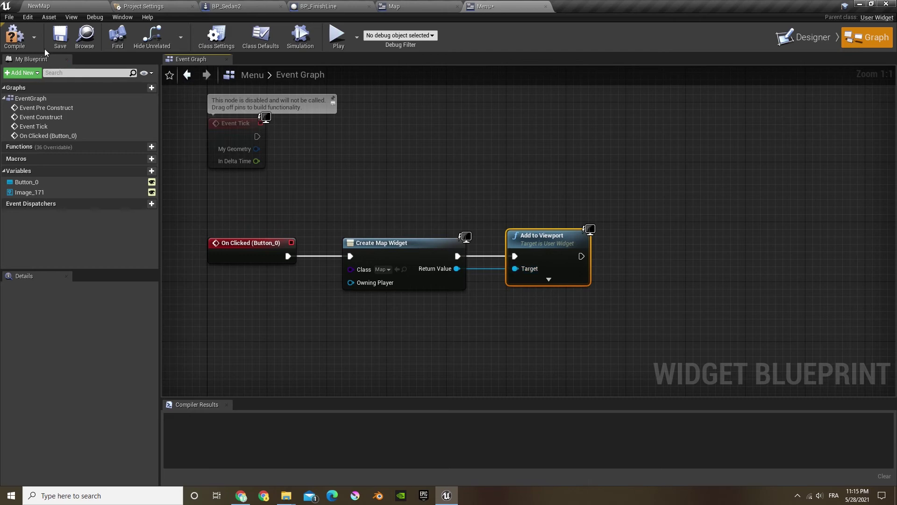
{"action": "left_click", "coordinate": [21, 40]}
Add a Get Player Controller node above the Add to Viewport node in the Menu widget's event graph.
{"action": "right_click", "coordinate": [589, 199]}
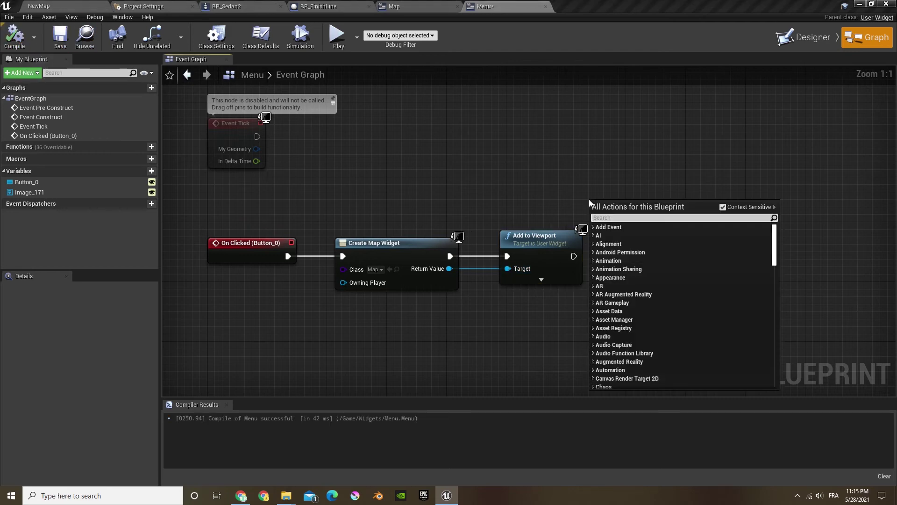
{"action": "type", "text": "get player con"}
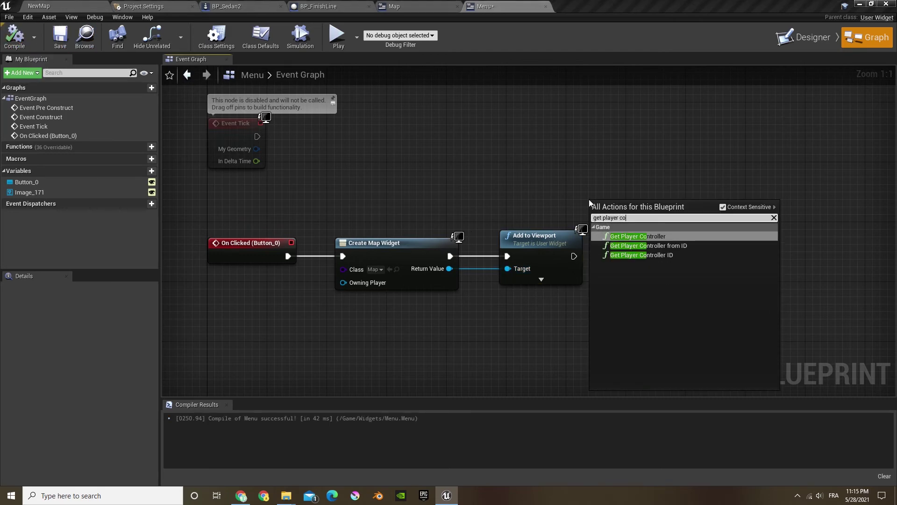
{"action": "key", "text": "Return"}
{"action": "left_click_drag", "start_coordinate": [612, 208], "coordinate": [574, 185]}
Add an enabled Set Show Mouse Cursor node from the player controller, connect it after Add to Viewport, and compile and save the widget.
{"action": "left_click_drag", "start_coordinate": [657, 196], "coordinate": [686, 242]}
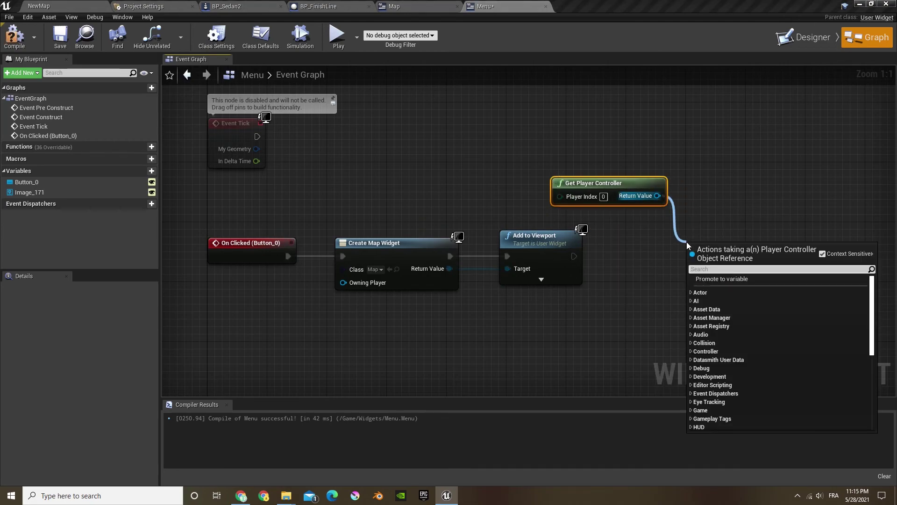
{"action": "type", "text": "set show m"}
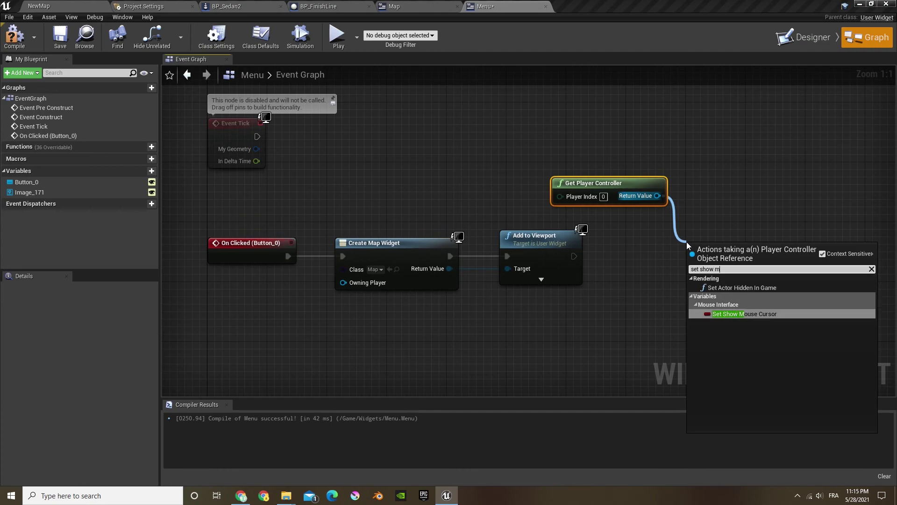
{"action": "key", "text": "Return"}
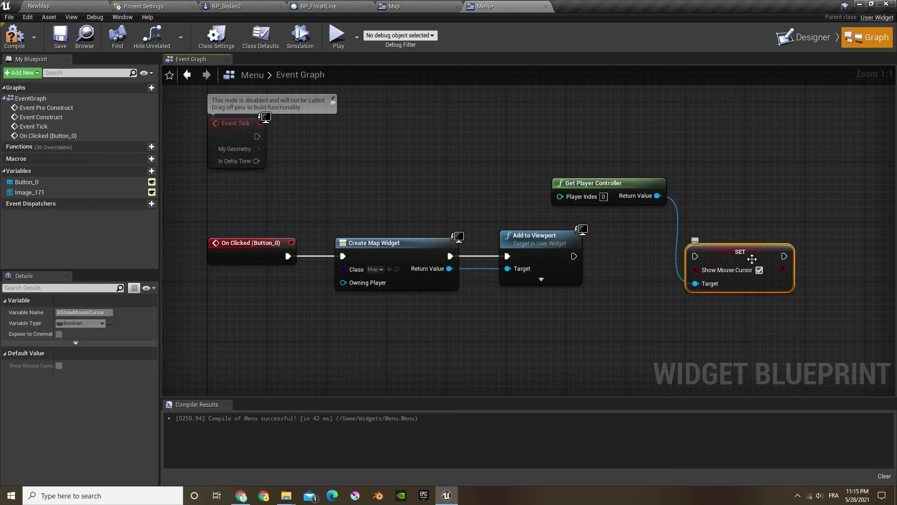
{"action": "left_click_drag", "start_coordinate": [742, 245], "coordinate": [690, 252]}
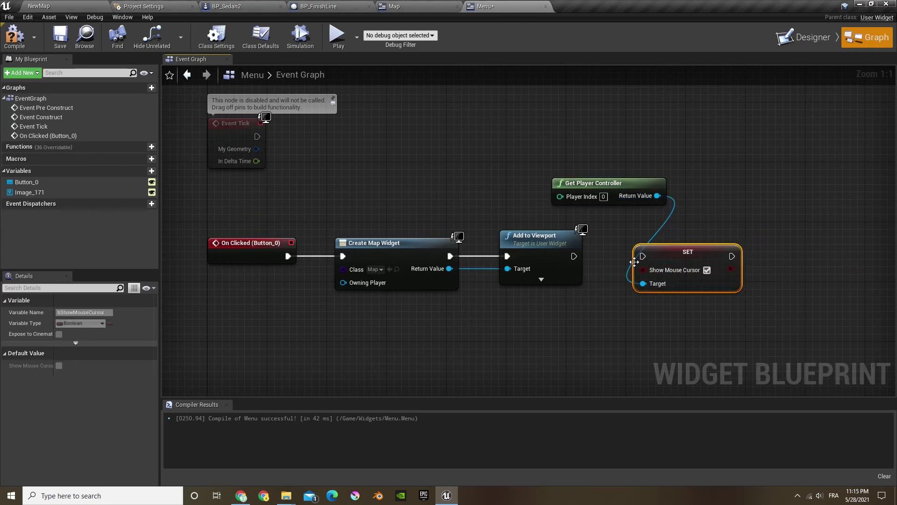
{"action": "left_click_drag", "start_coordinate": [574, 256], "coordinate": [638, 257]}
{"action": "left_click", "coordinate": [22, 38]}
{"action": "left_click", "coordinate": [60, 37]}
Open the Menu level from the Content/Maps folder, saving the modified HighresScreenshot texture.
{"action": "left_click", "coordinate": [39, 6]}
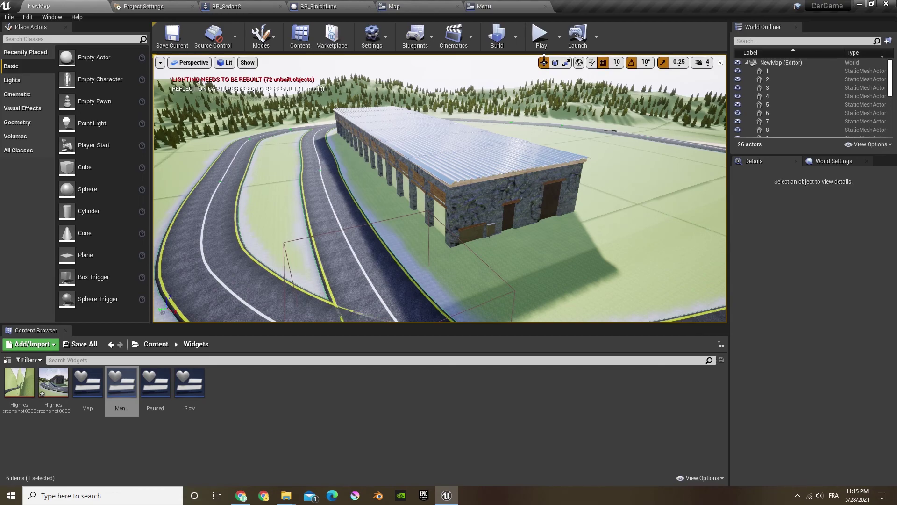
{"action": "left_click", "coordinate": [154, 345]}
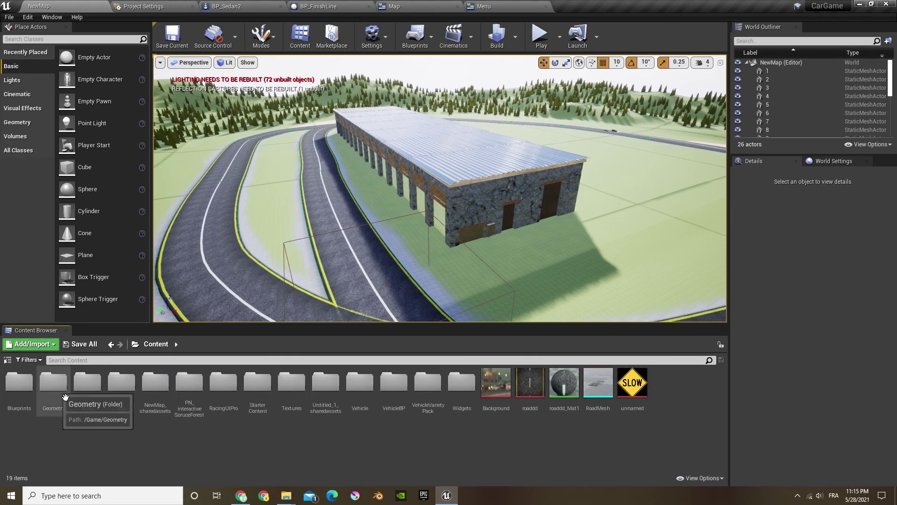
{"action": "double_click", "coordinate": [88, 391]}
{"action": "left_click", "coordinate": [96, 393]}
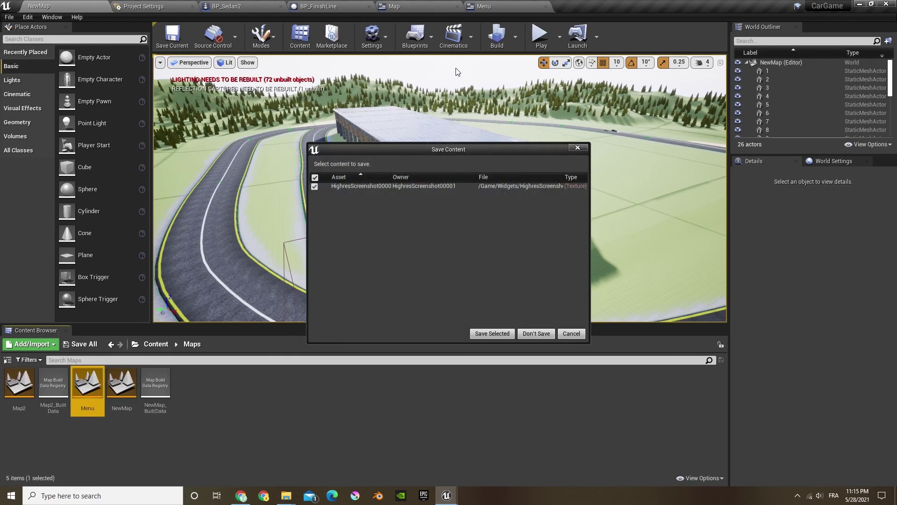
{"action": "left_click", "coordinate": [492, 333]}
Test the game as a Standalone Game by starting the Forest map through Play, and pause and resume the race.
{"action": "left_click", "coordinate": [560, 37]}
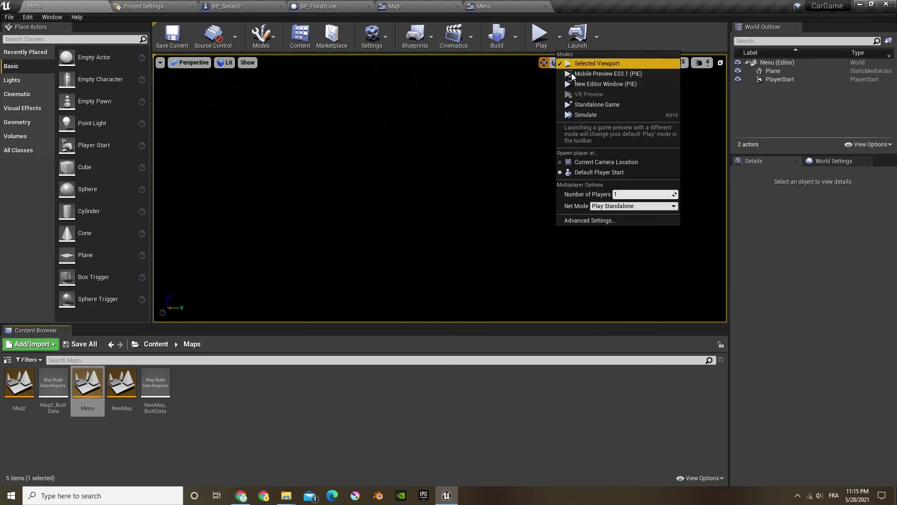
{"action": "left_click", "coordinate": [584, 105]}
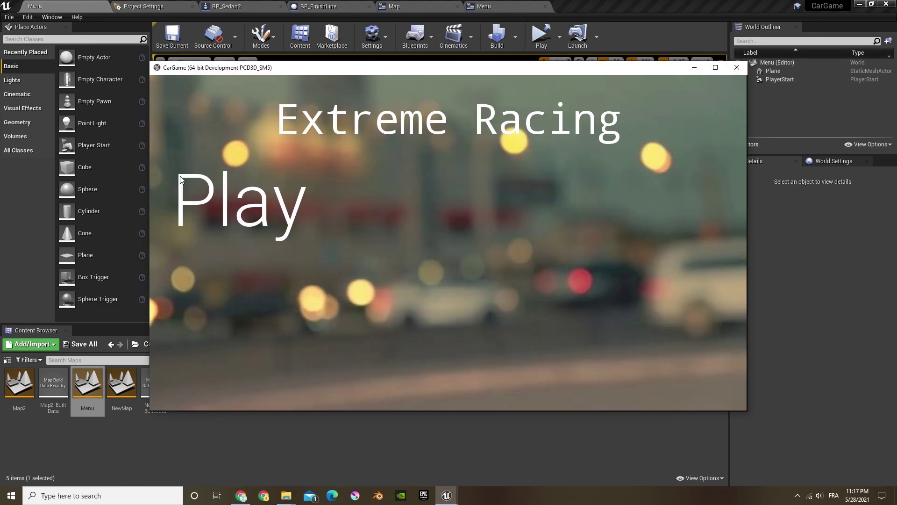
{"action": "left_click", "coordinate": [181, 179]}
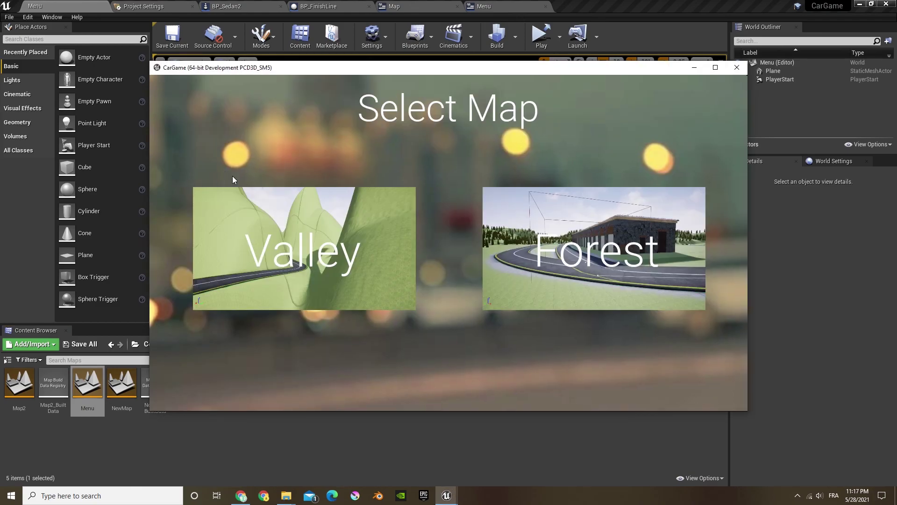
{"action": "left_click", "coordinate": [559, 215]}
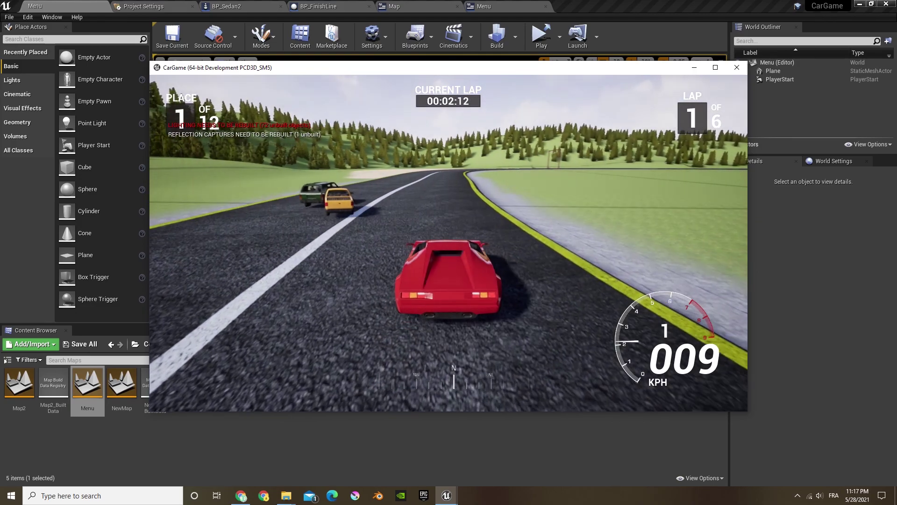
{"action": "key", "text": "Escape"}
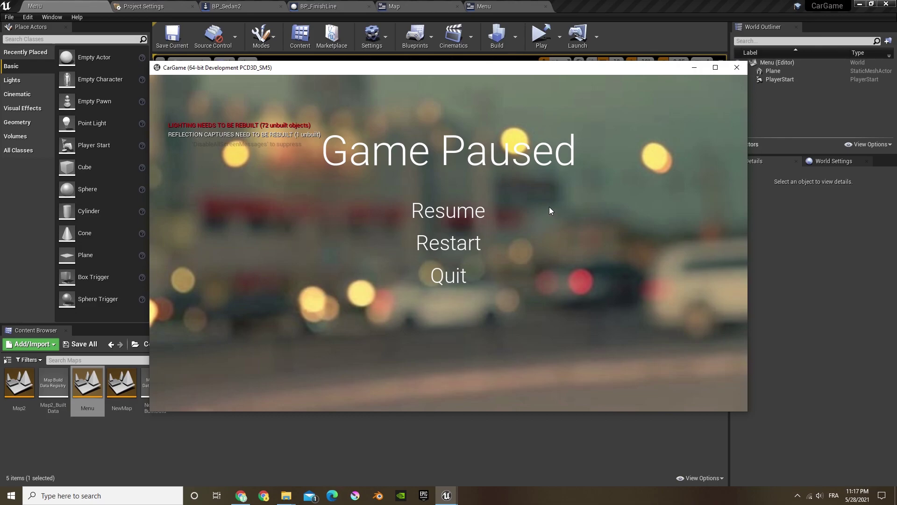
{"action": "left_click", "coordinate": [458, 211]}
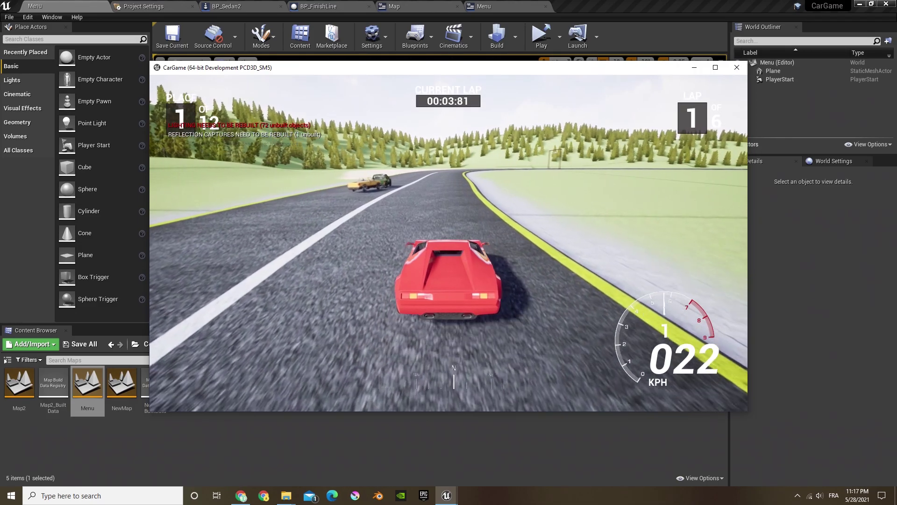